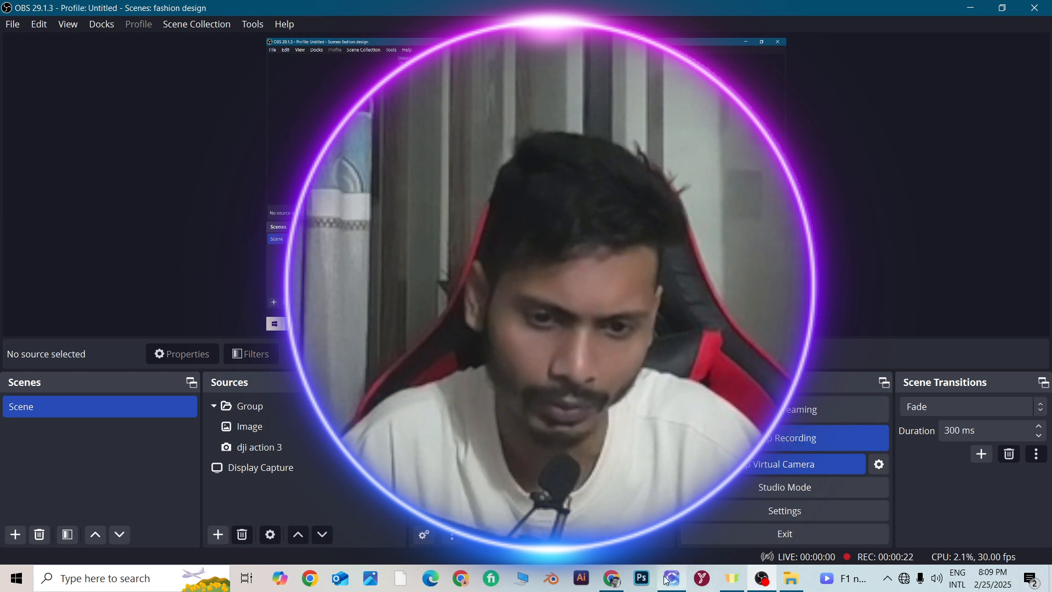
In OBS, shrink the webcam group and place it in the lower-left corner of the canvas, then return to CLO
{"action": "mouse_move", "coordinate": [672, 582]}
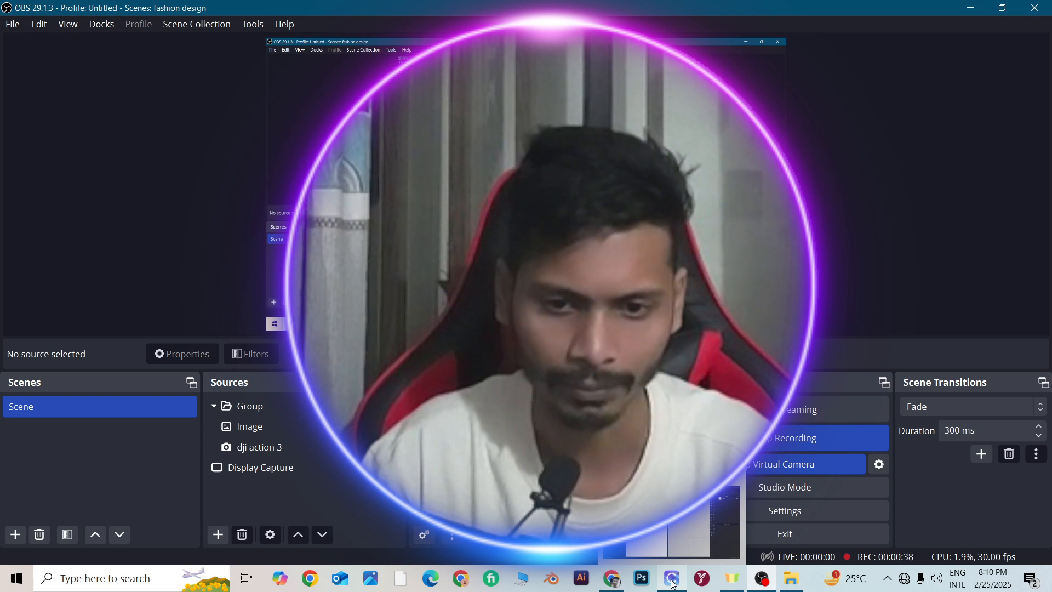
{"action": "left_click", "coordinate": [673, 580]}
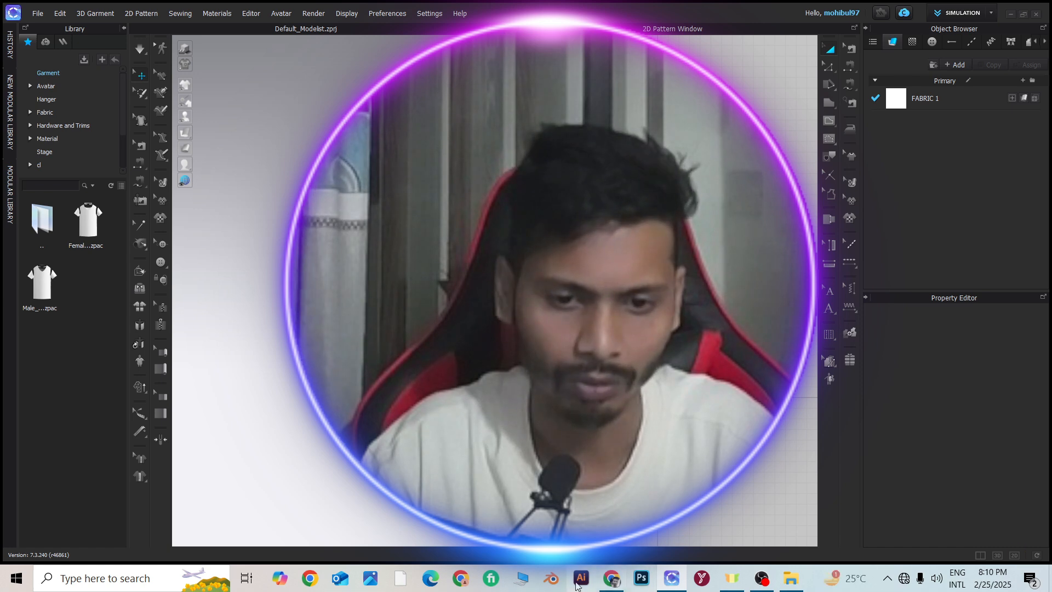
{"action": "left_click", "coordinate": [761, 579]}
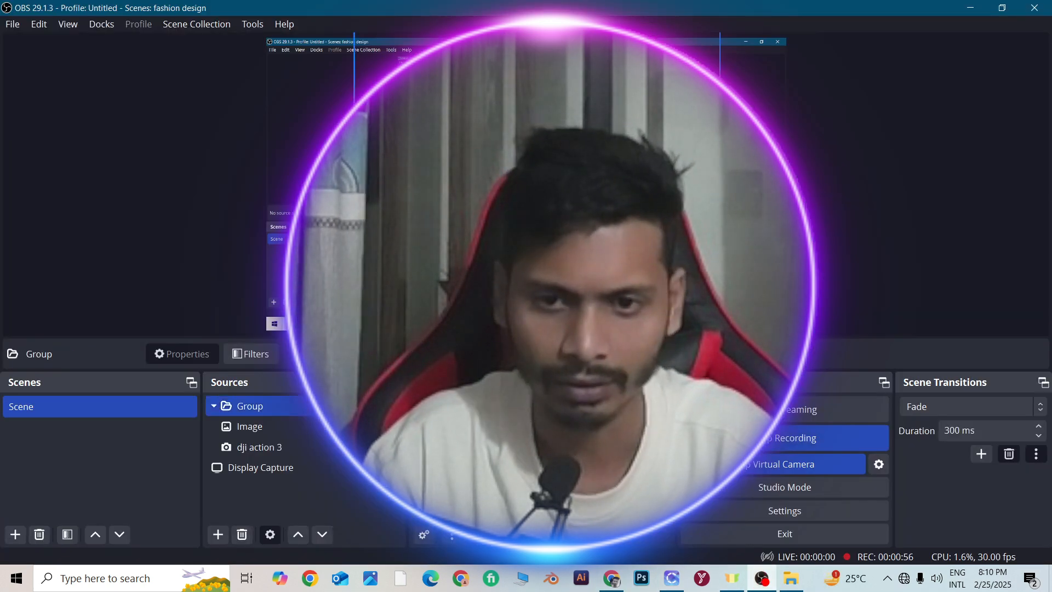
{"action": "left_click_drag", "start_coordinate": [548, 184], "coordinate": [571, 235]}
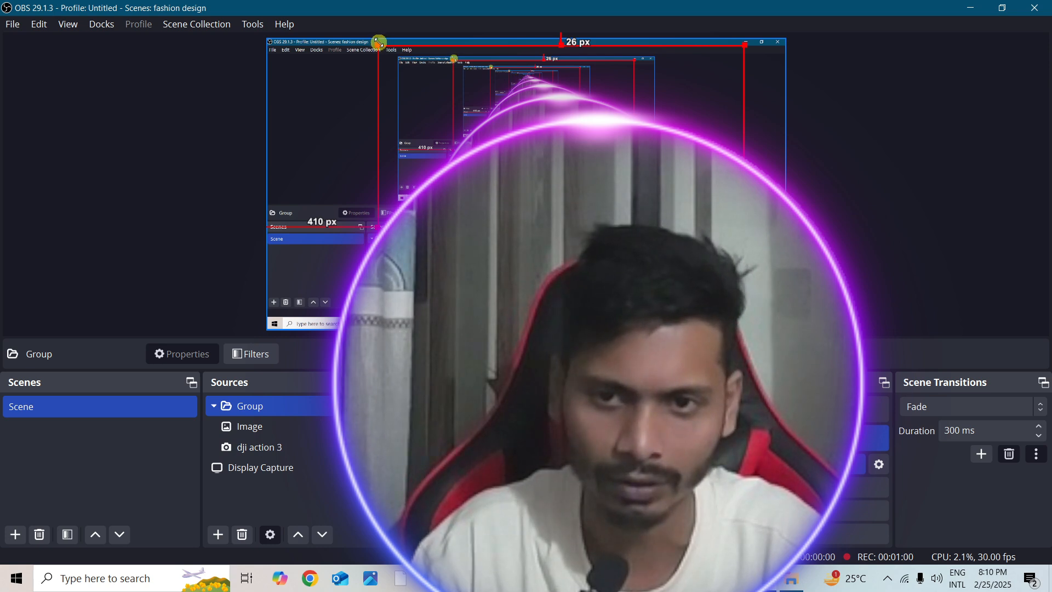
{"action": "left_click_drag", "start_coordinate": [380, 43], "coordinate": [614, 280]}
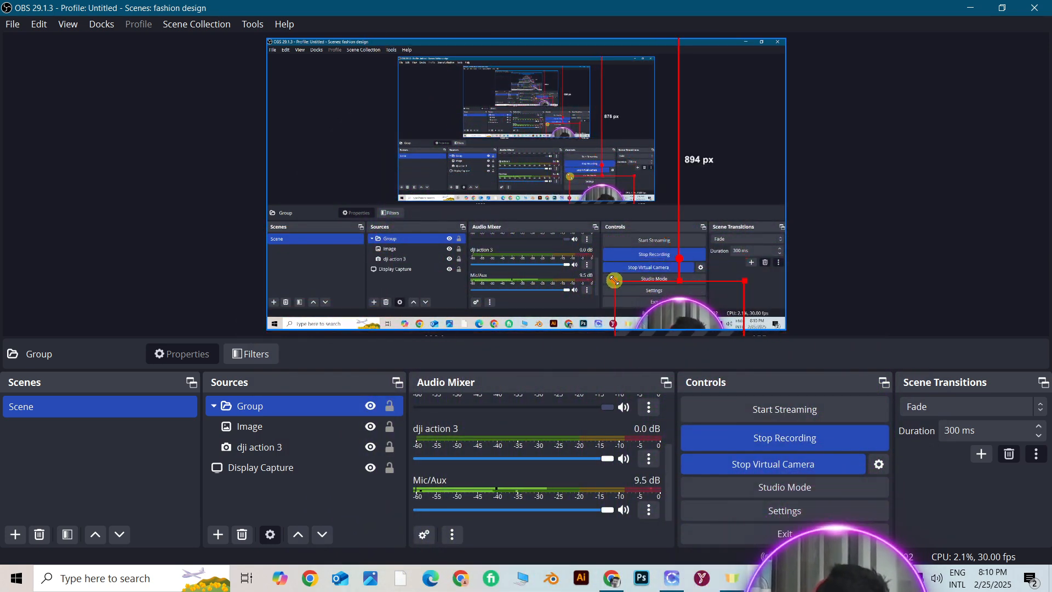
{"action": "left_click_drag", "start_coordinate": [669, 319], "coordinate": [309, 258]}
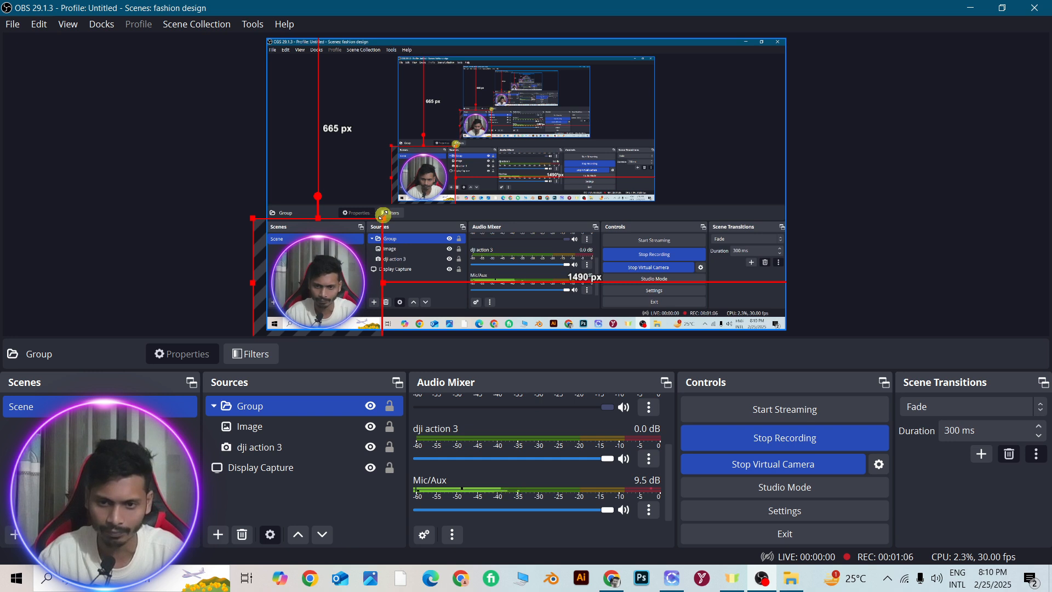
{"action": "left_click_drag", "start_coordinate": [384, 215], "coordinate": [346, 259]}
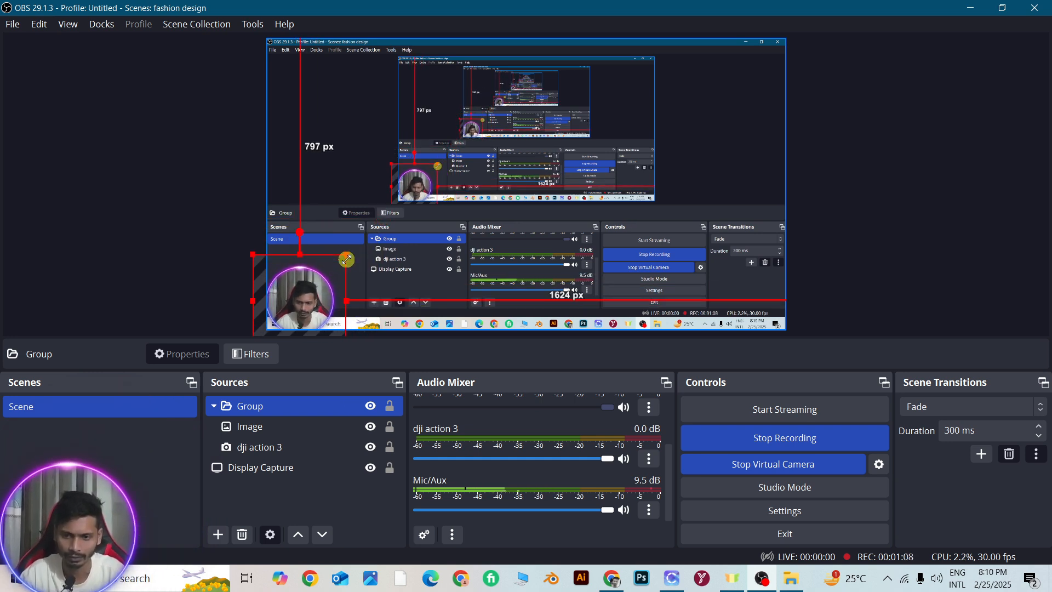
{"action": "mouse_move", "coordinate": [291, 294]}
{"action": "left_mouse_down"}
{"action": "mouse_move", "coordinate": [324, 319]}
{"action": "mouse_move", "coordinate": [291, 296]}
{"action": "left_mouse_up"}
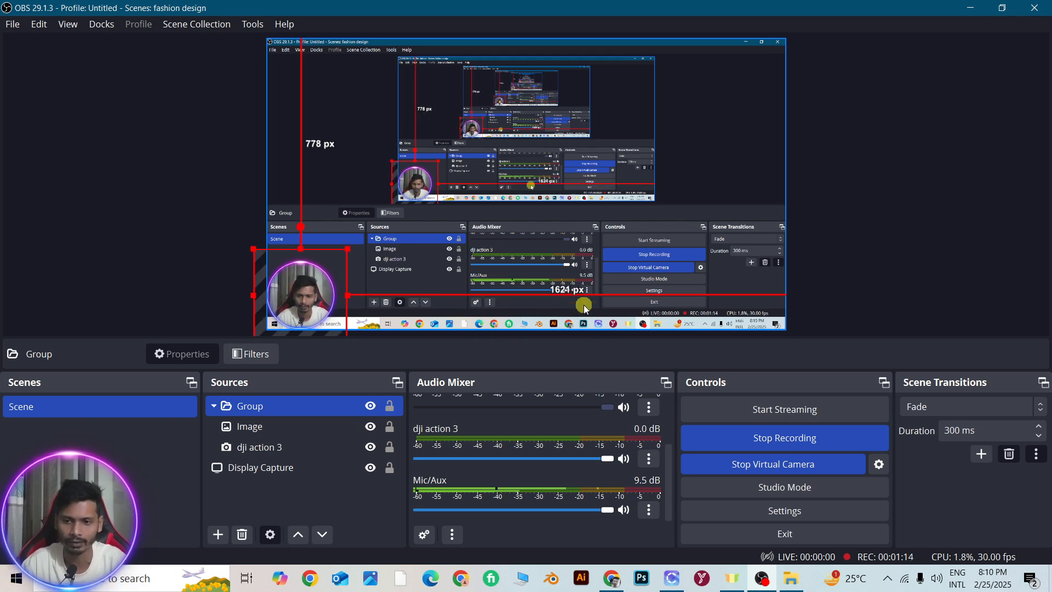
{"action": "left_click", "coordinate": [773, 581]}
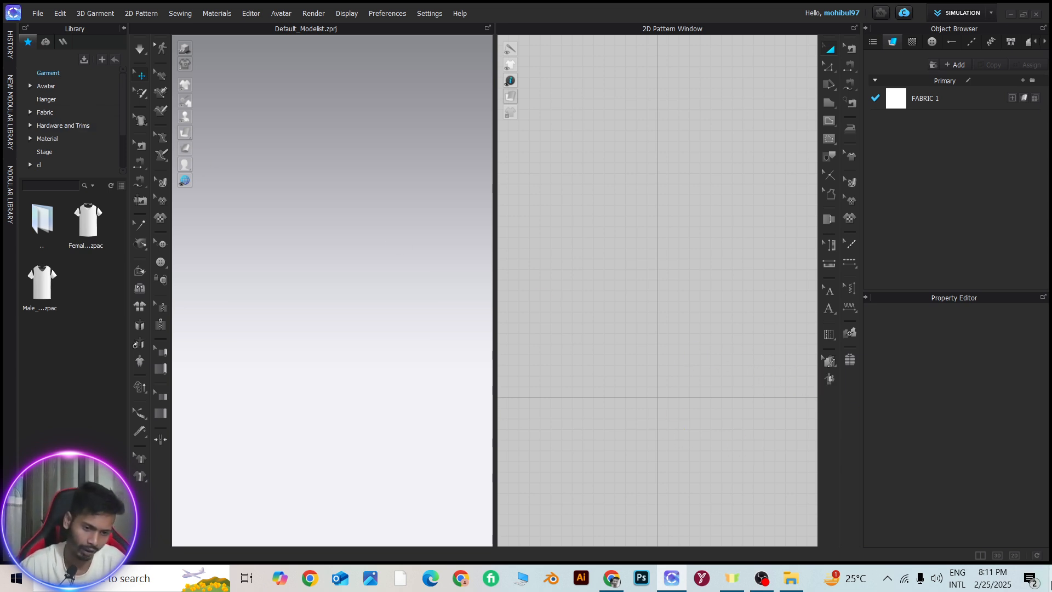
{"action": "left_click", "coordinate": [983, 15]}
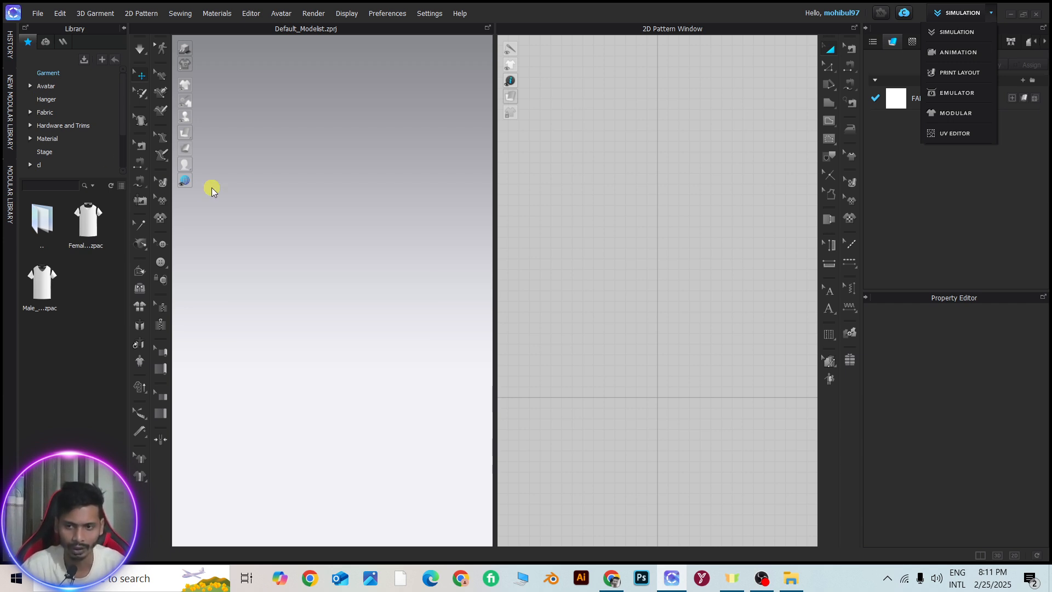
{"action": "left_click", "coordinate": [356, 145]}
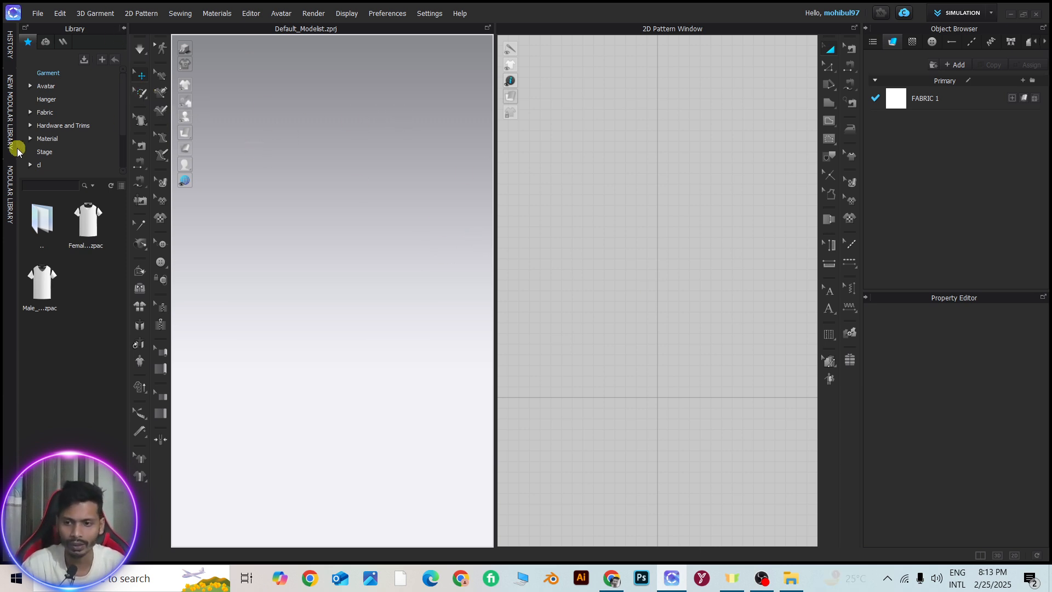
Load a male avatar from the Male_V2 folder of the avatar library into the 3D scene
{"action": "left_click", "coordinate": [48, 88]}
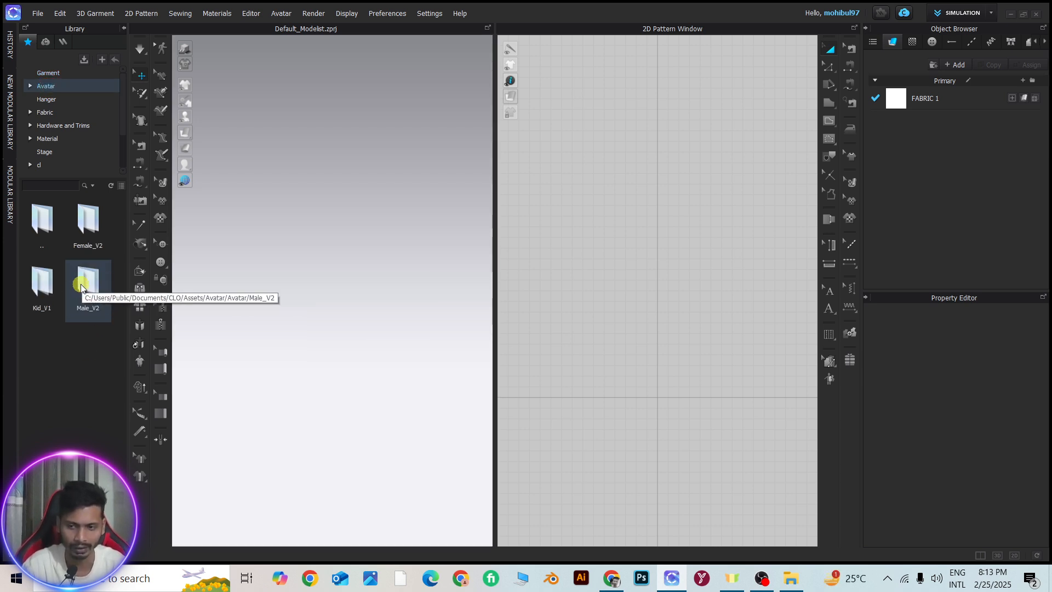
{"action": "double_click", "coordinate": [81, 287]}
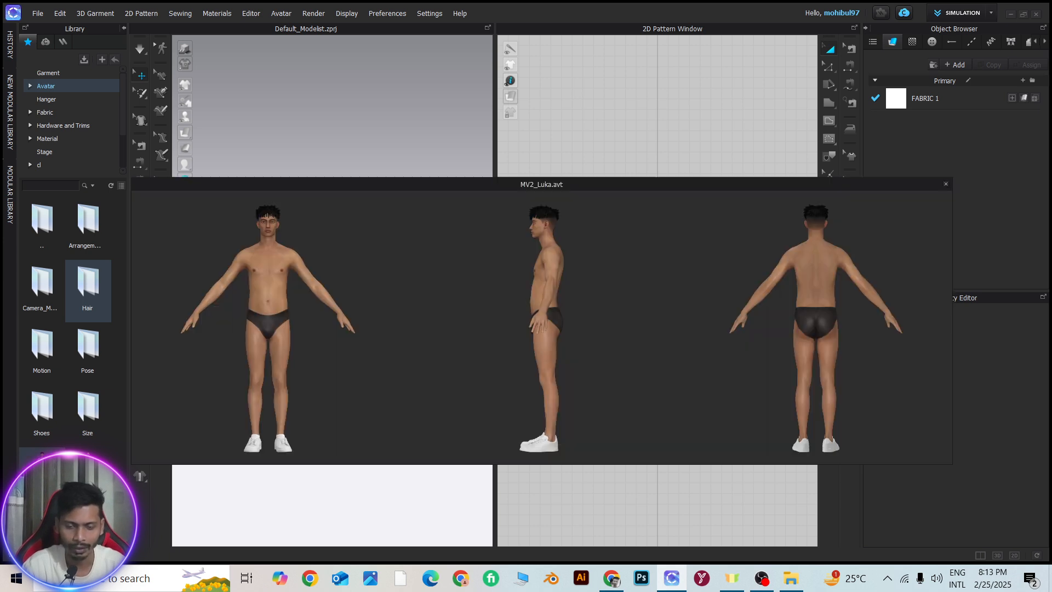
{"action": "double_click", "coordinate": [42, 471]}
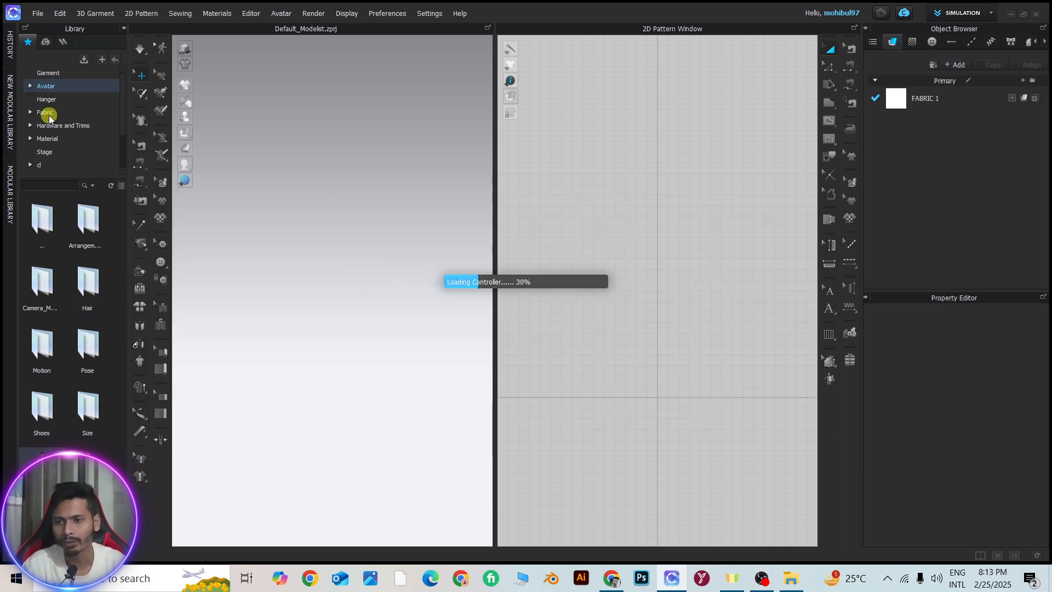
Add the Male_T-shirt garment from the library to the avatar, maintaining the current avatar's size and pose
{"action": "left_click", "coordinate": [61, 73]}
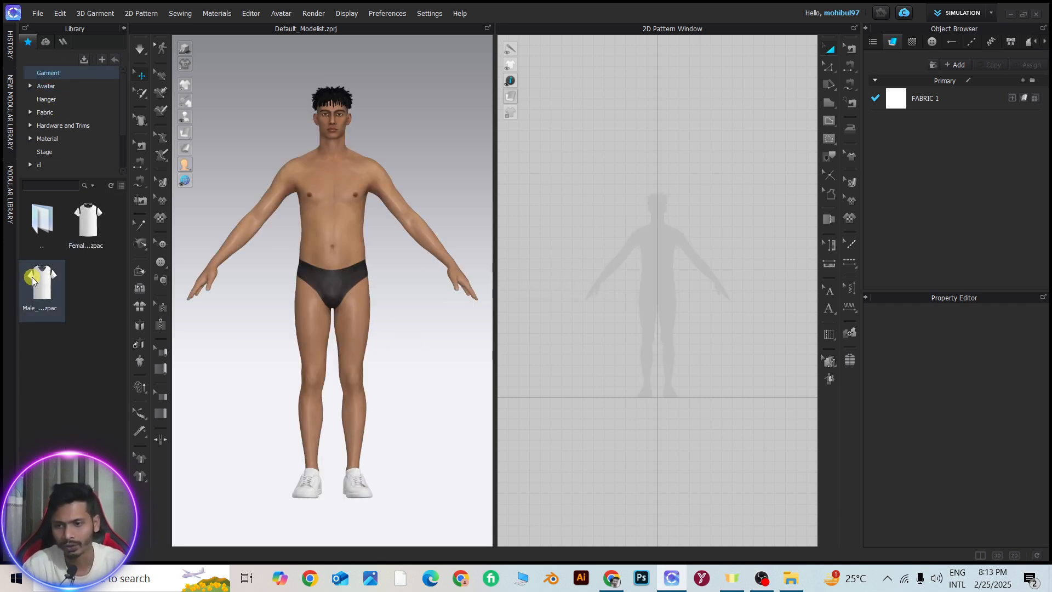
{"action": "mouse_move", "coordinate": [33, 281]}
{"action": "left_click_drag", "start_coordinate": [41, 298], "coordinate": [323, 159]}
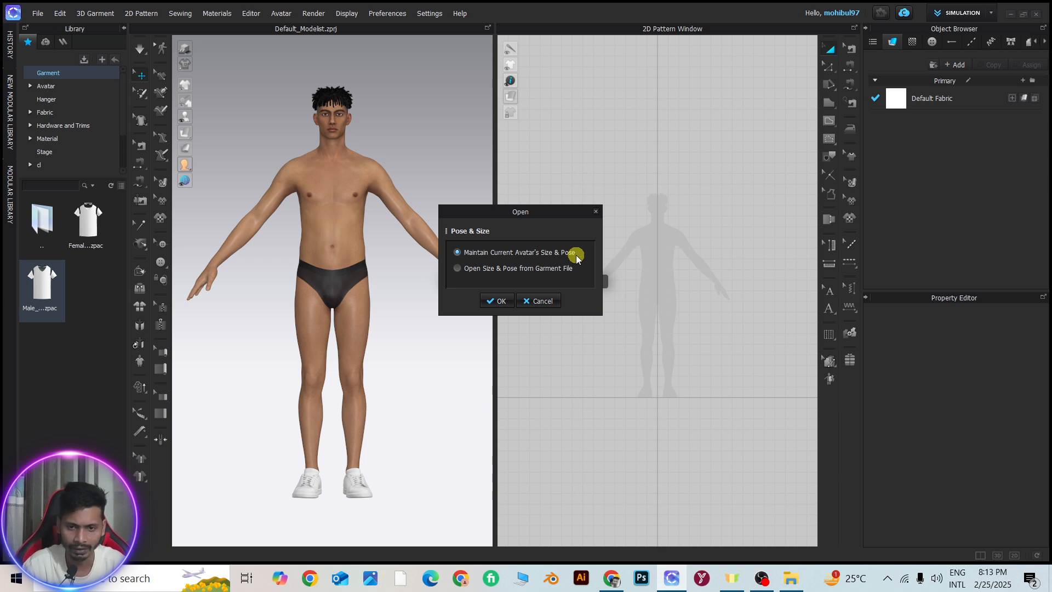
{"action": "left_click", "coordinate": [496, 300]}
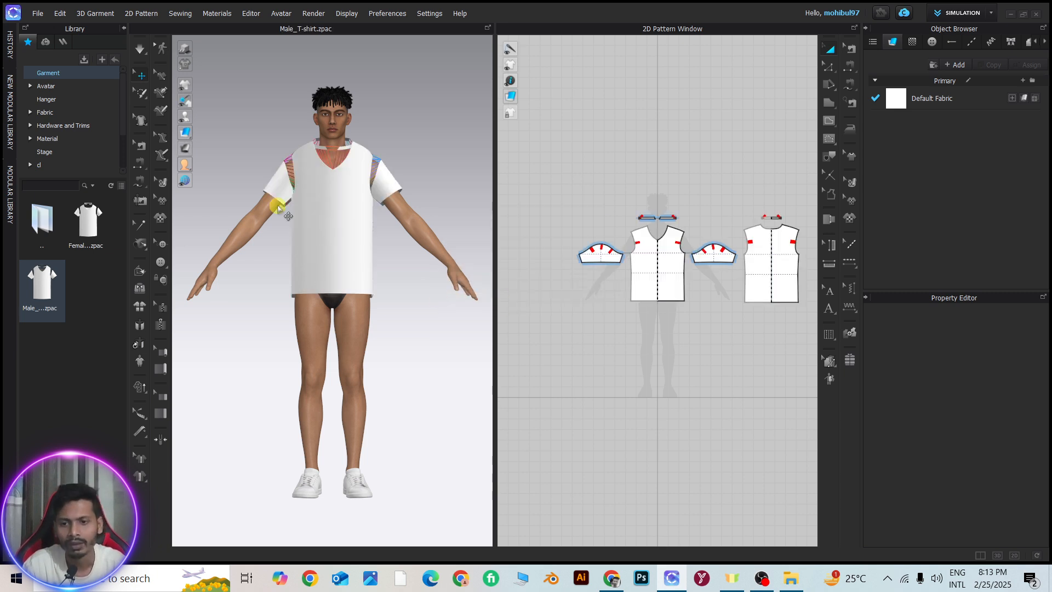
Examine the T-shirt's unsewn sleeve and body pieces and their seam lines around the avatar from several angles
{"action": "scroll", "coordinate": [299, 208], "scroll_direction": "up", "scroll_amount": 4}
{"action": "right_click_drag", "start_coordinate": [300, 207], "coordinate": [477, 239]}
{"action": "scroll", "coordinate": [353, 110], "scroll_direction": "up", "scroll_amount": 2}
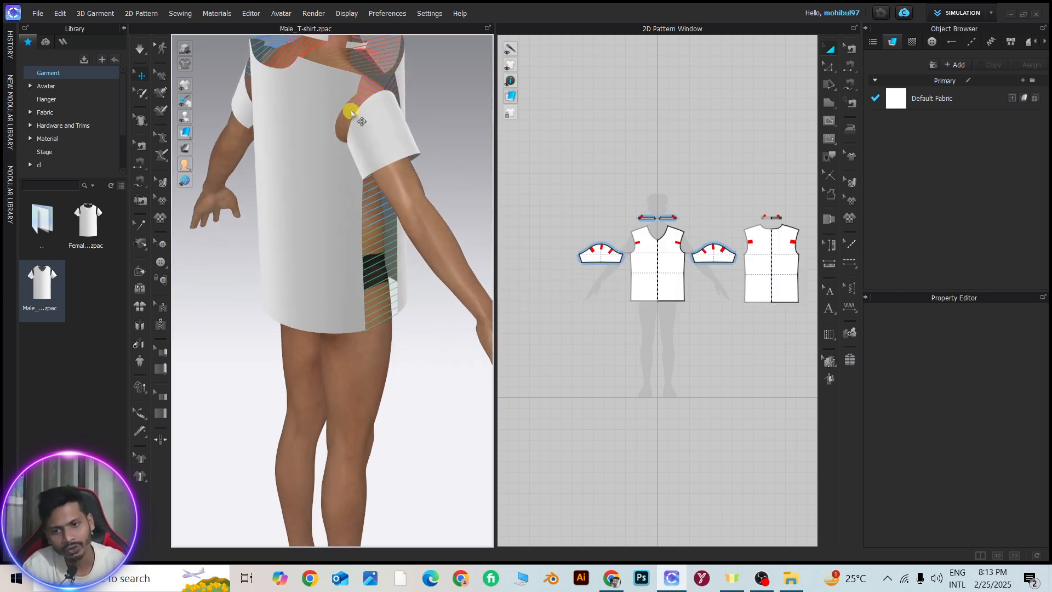
{"action": "left_click", "coordinate": [293, 118]}
{"action": "left_click", "coordinate": [382, 126]}
{"action": "right_click_drag", "start_coordinate": [422, 83], "coordinate": [332, 81]}
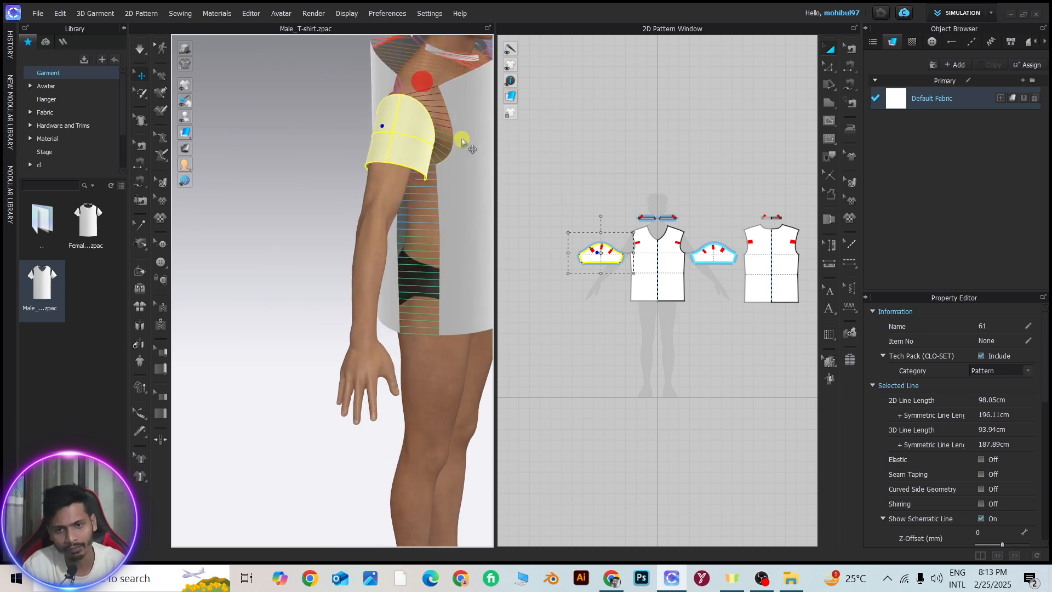
{"action": "left_click", "coordinate": [470, 142]}
{"action": "scroll", "coordinate": [463, 142], "scroll_direction": "down", "scroll_amount": 2}
{"action": "scroll", "coordinate": [260, 151], "scroll_direction": "down", "scroll_amount": 4}
{"action": "middle_click_drag", "start_coordinate": [387, 178], "coordinate": [306, 160]}
{"action": "scroll", "coordinate": [366, 179], "scroll_direction": "up", "scroll_amount": 3}
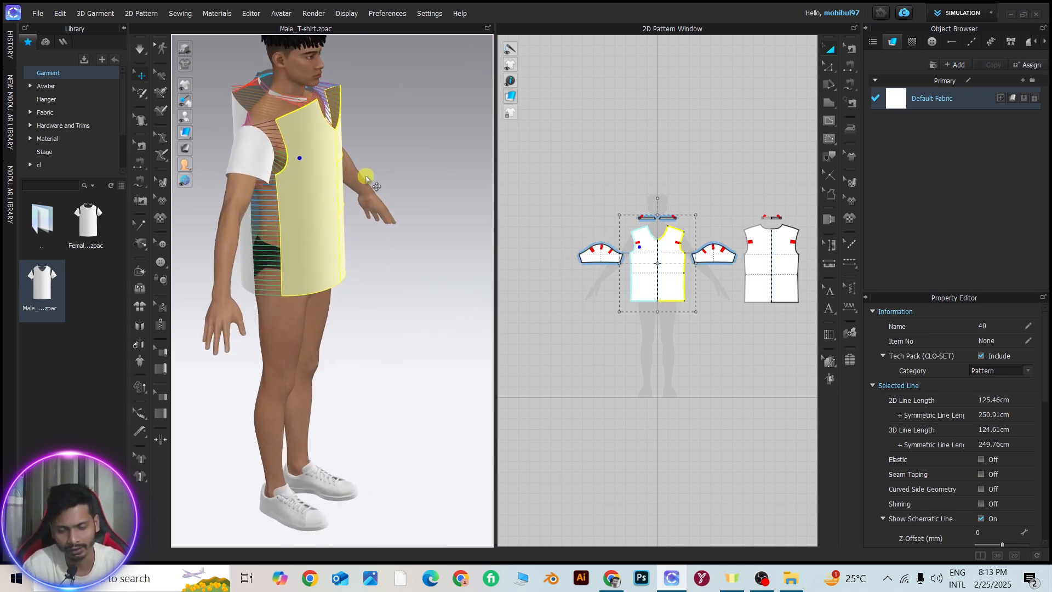
{"action": "right_click_drag", "start_coordinate": [361, 174], "coordinate": [344, 142]}
{"action": "scroll", "coordinate": [360, 173], "scroll_direction": "down", "scroll_amount": 3}
{"action": "left_click", "coordinate": [436, 122]}
{"action": "scroll", "coordinate": [370, 147], "scroll_direction": "up", "scroll_amount": 4}
{"action": "scroll", "coordinate": [371, 148], "scroll_direction": "down", "scroll_amount": 3}
{"action": "middle_click_drag", "start_coordinate": [372, 148], "coordinate": [352, 221]}
{"action": "scroll", "coordinate": [359, 217], "scroll_direction": "up", "scroll_amount": 3}
{"action": "right_click_drag", "start_coordinate": [362, 216], "coordinate": [305, 186]}
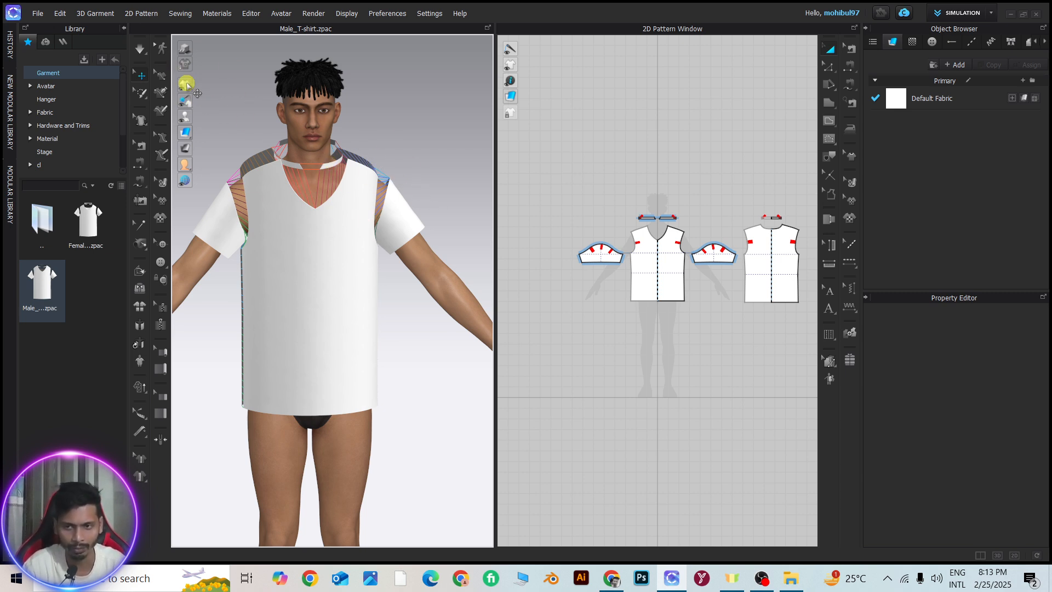
Start the simulation to drape the T-shirt on the avatar
{"action": "middle_click_drag", "start_coordinate": [345, 164], "coordinate": [352, 164]}
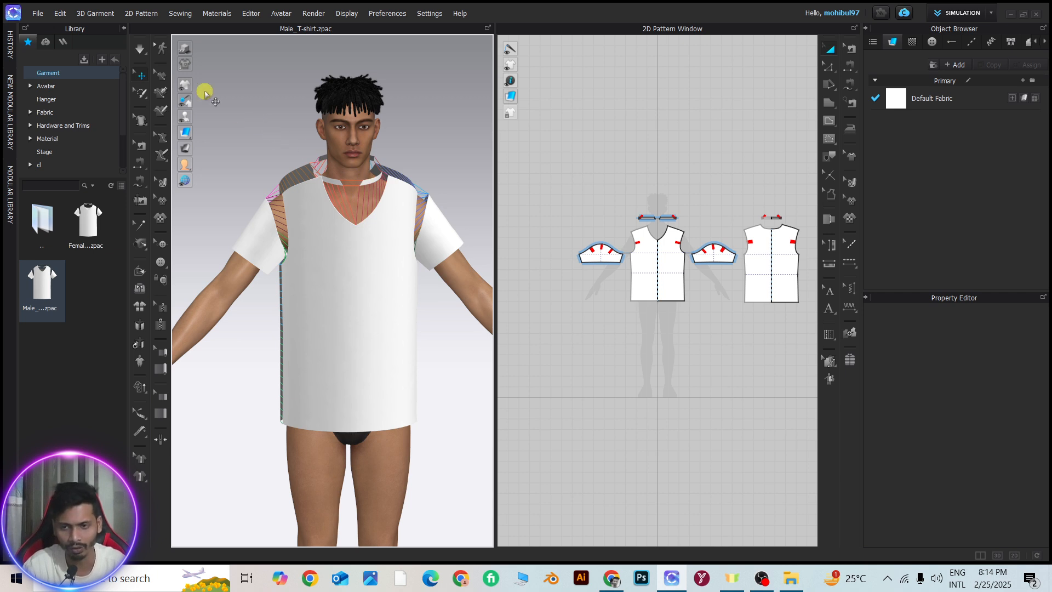
{"action": "left_click", "coordinate": [138, 50]}
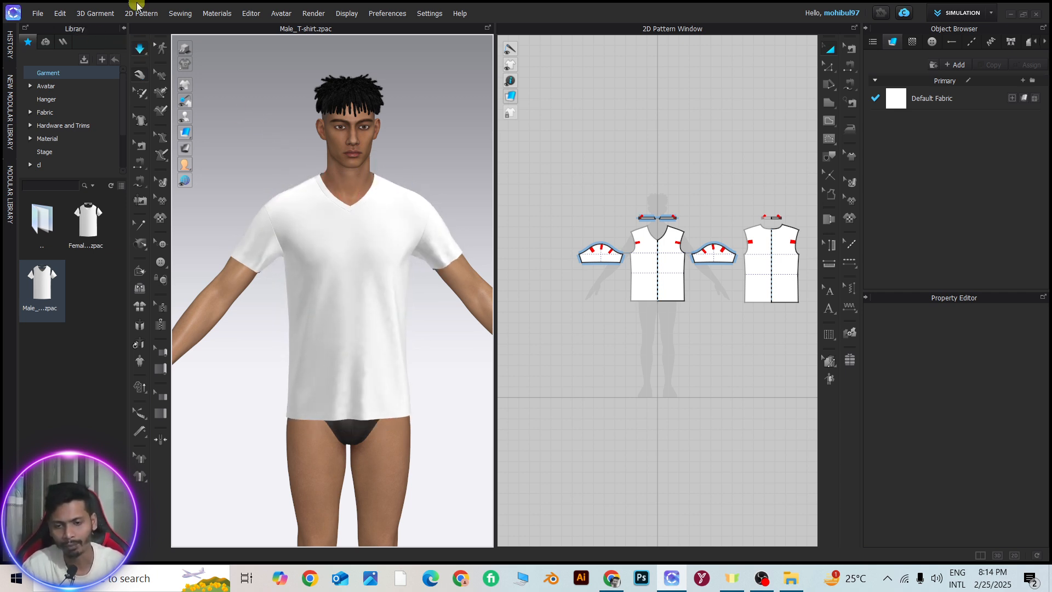
Tug the T-shirt's front piece upward at several points while it simulates, and stop the simulation
{"action": "mouse_move", "coordinate": [304, 322]}
{"action": "left_mouse_down"}
{"action": "mouse_move", "coordinate": [282, 306]}
{"action": "mouse_move", "coordinate": [453, 278]}
{"action": "mouse_move", "coordinate": [334, 313]}
{"action": "mouse_move", "coordinate": [360, 248]}
{"action": "mouse_move", "coordinate": [404, 235]}
{"action": "mouse_move", "coordinate": [356, 310]}
{"action": "mouse_move", "coordinate": [302, 241]}
{"action": "left_mouse_up"}
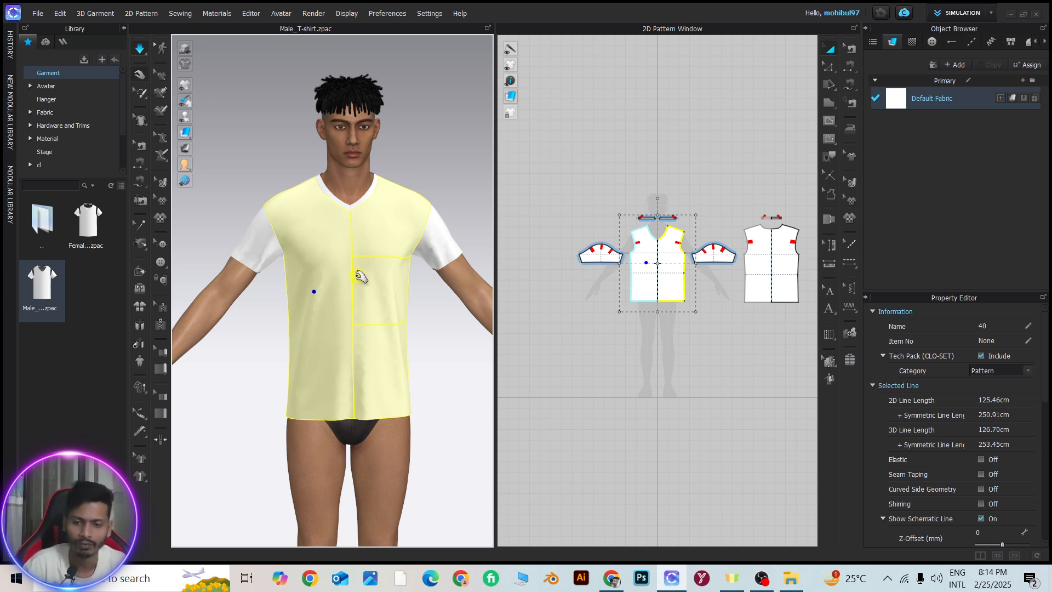
{"action": "mouse_move", "coordinate": [356, 276]}
{"action": "left_mouse_down"}
{"action": "mouse_move", "coordinate": [388, 225]}
{"action": "mouse_move", "coordinate": [383, 211]}
{"action": "left_mouse_up"}
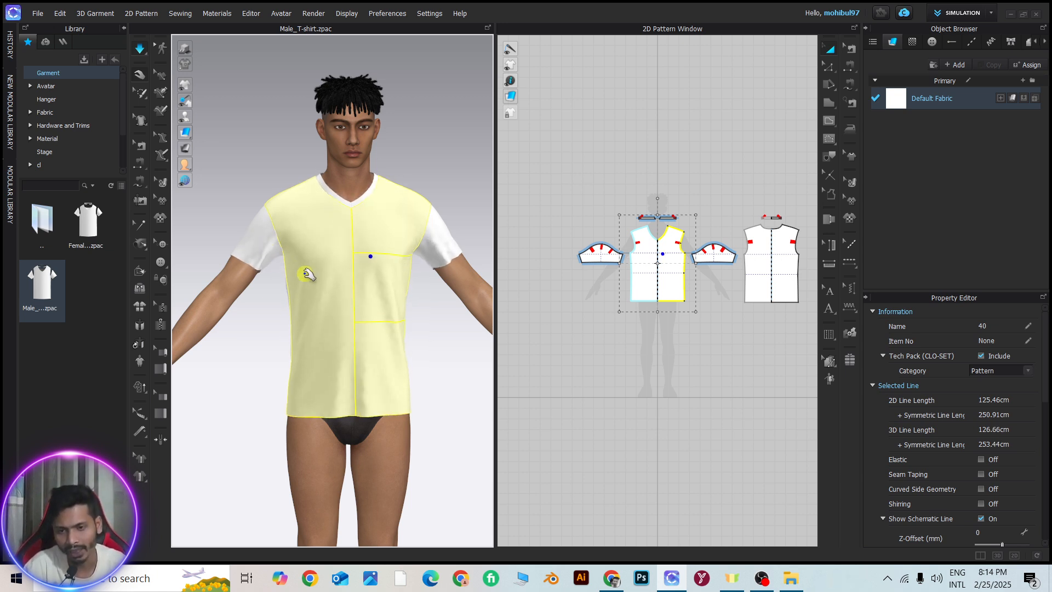
{"action": "left_click_drag", "start_coordinate": [306, 273], "coordinate": [267, 162]}
{"action": "left_click_drag", "start_coordinate": [331, 277], "coordinate": [343, 183]}
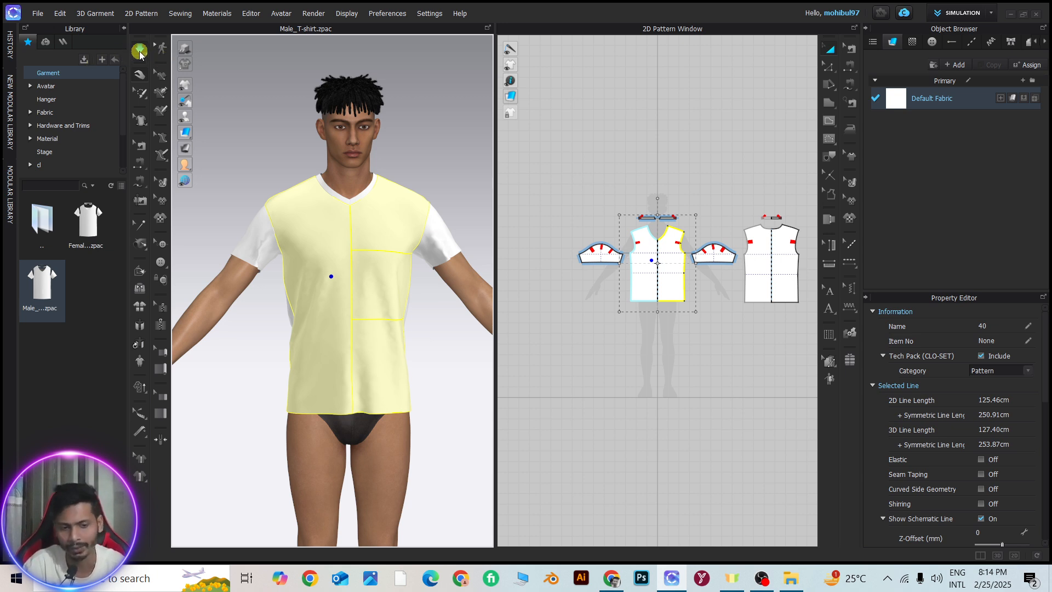
{"action": "left_click_drag", "start_coordinate": [343, 299], "coordinate": [383, 206]}
{"action": "left_click_drag", "start_coordinate": [366, 321], "coordinate": [376, 196]}
{"action": "left_click_drag", "start_coordinate": [331, 294], "coordinate": [303, 181]}
{"action": "left_click", "coordinate": [140, 49]}
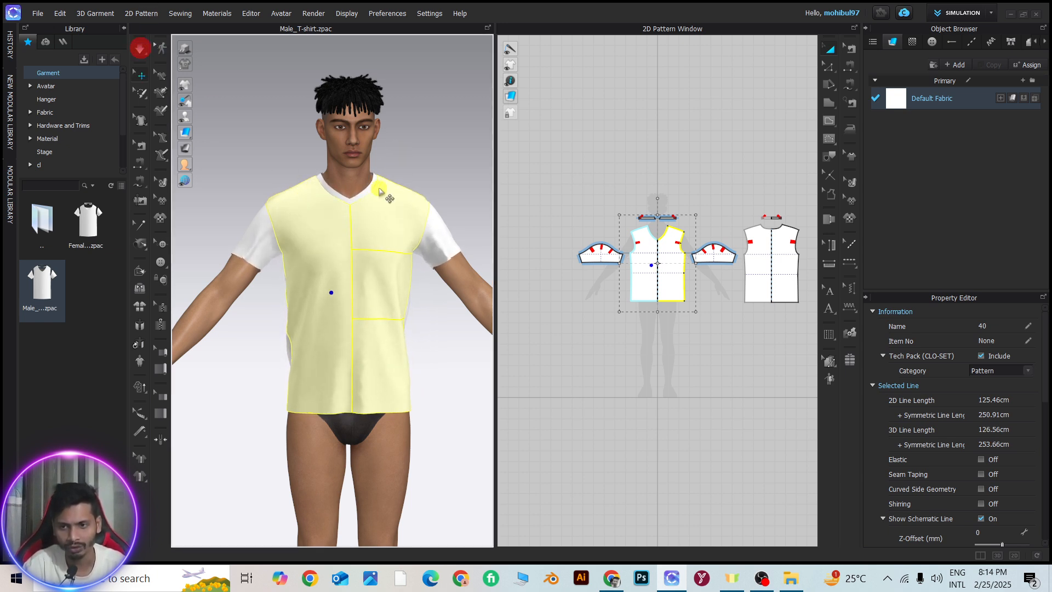
Try moving the front piece and a sleeve away from the avatar's body, and undo both moves
{"action": "left_click_drag", "start_coordinate": [402, 284], "coordinate": [421, 204]}
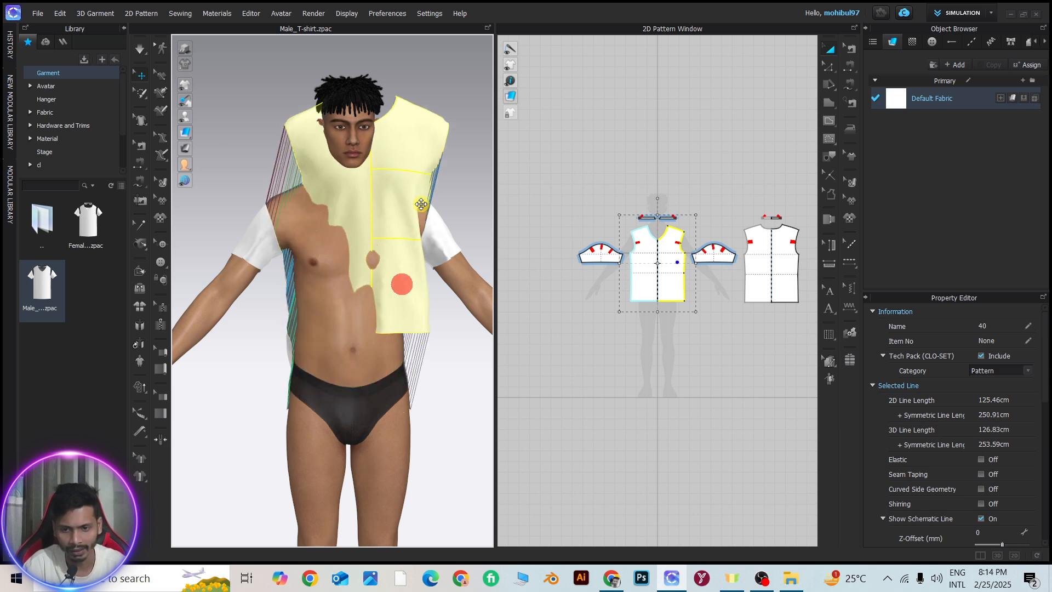
{"action": "left_click_drag", "start_coordinate": [256, 252], "coordinate": [212, 250]}
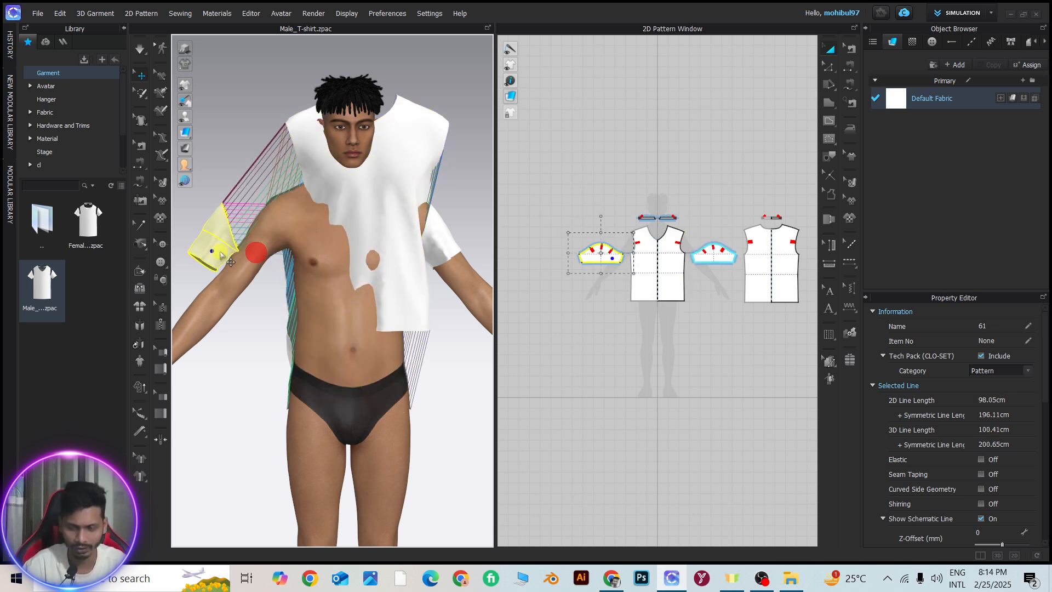
{"action": "key", "text": "ctrl+z"}
{"action": "key", "text": "ctrl+z"}
{"action": "key", "text": "ctrl+z"}
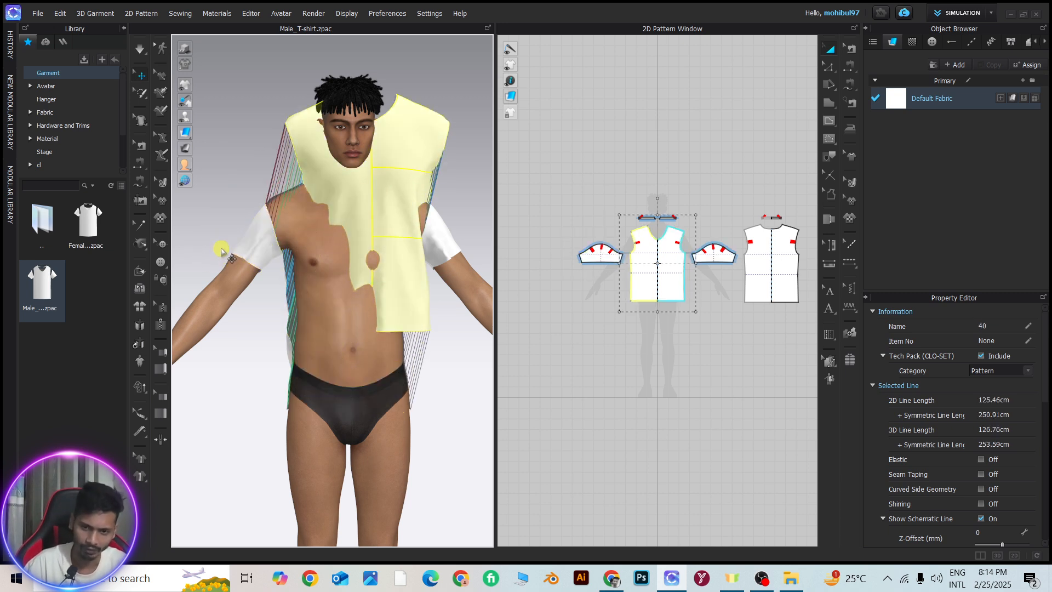
{"action": "left_click", "coordinate": [265, 173]}
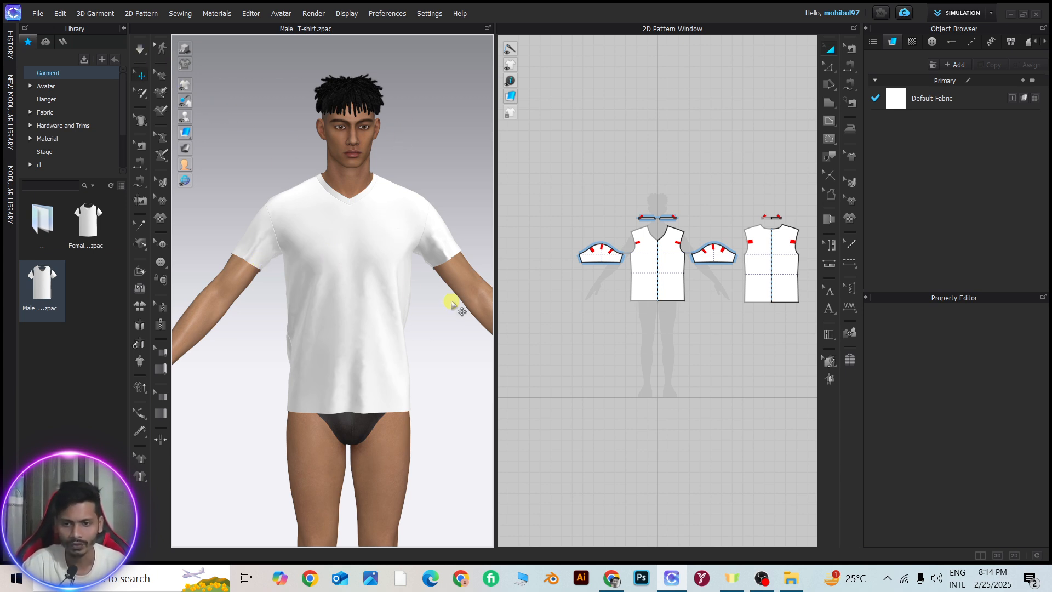
Select the T-shirt's front piece to display its gizmo, and examine the draped garment from the side and front
{"action": "left_click", "coordinate": [378, 255]}
{"action": "right_click_drag", "start_coordinate": [376, 257], "coordinate": [320, 258]}
{"action": "scroll", "coordinate": [406, 284], "scroll_direction": "up", "scroll_amount": 3}
{"action": "right_click_drag", "start_coordinate": [406, 284], "coordinate": [430, 286]}
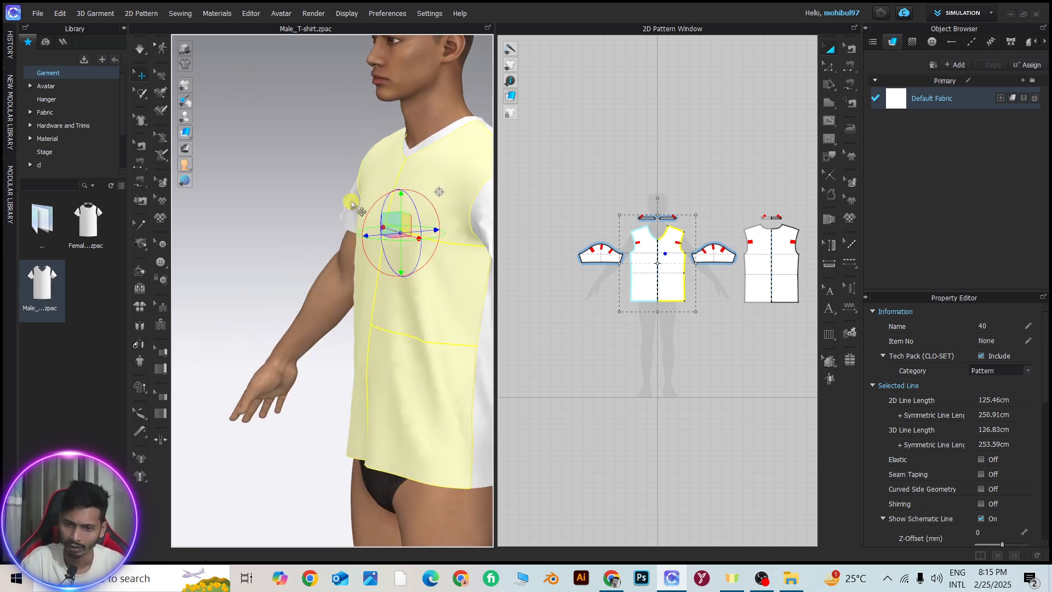
{"action": "scroll", "coordinate": [411, 214], "scroll_direction": "down", "scroll_amount": 2}
{"action": "mouse_move", "coordinate": [447, 213]}
{"action": "right_mouse_down"}
{"action": "mouse_move", "coordinate": [394, 218]}
{"action": "mouse_move", "coordinate": [411, 212]}
{"action": "mouse_move", "coordinate": [394, 222]}
{"action": "mouse_move", "coordinate": [400, 236]}
{"action": "mouse_move", "coordinate": [362, 285]}
{"action": "mouse_move", "coordinate": [408, 311]}
{"action": "mouse_move", "coordinate": [350, 263]}
{"action": "right_mouse_up"}
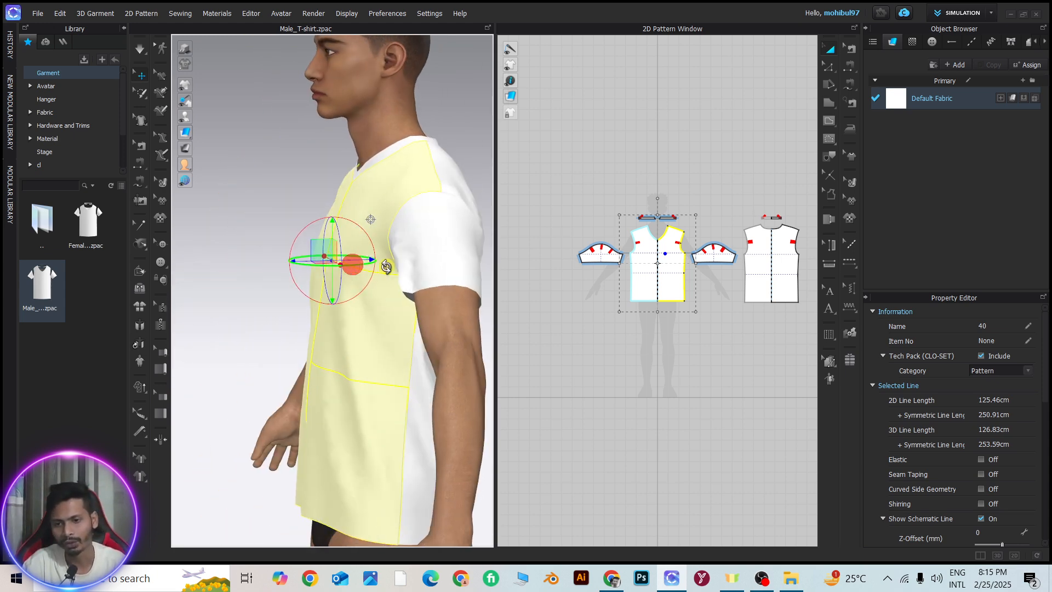
{"action": "left_click", "coordinate": [266, 136]}
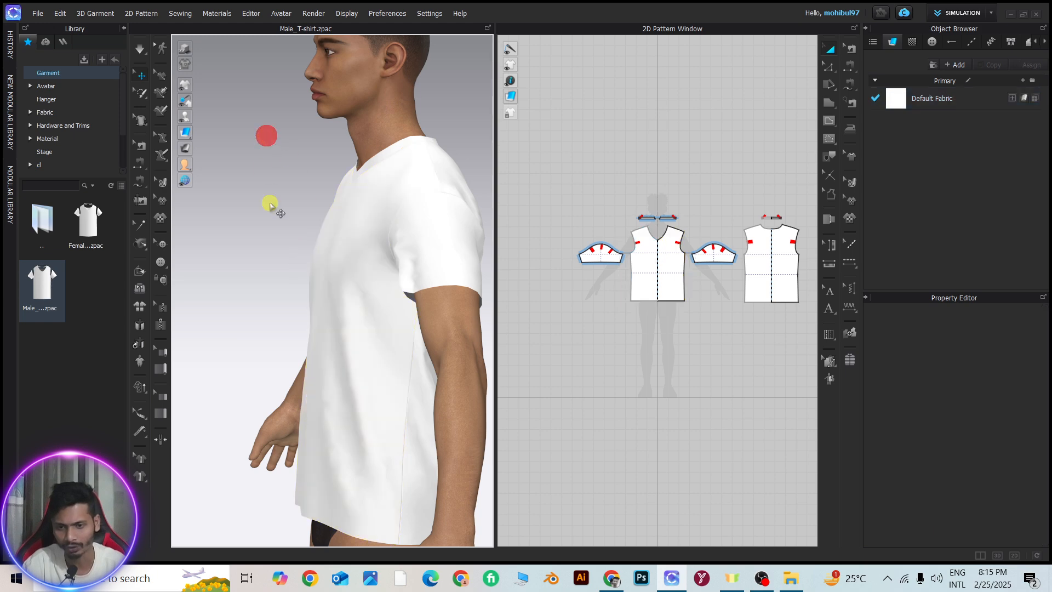
{"action": "right_click_drag", "start_coordinate": [296, 237], "coordinate": [394, 230]}
{"action": "scroll", "coordinate": [385, 253], "scroll_direction": "down", "scroll_amount": 2}
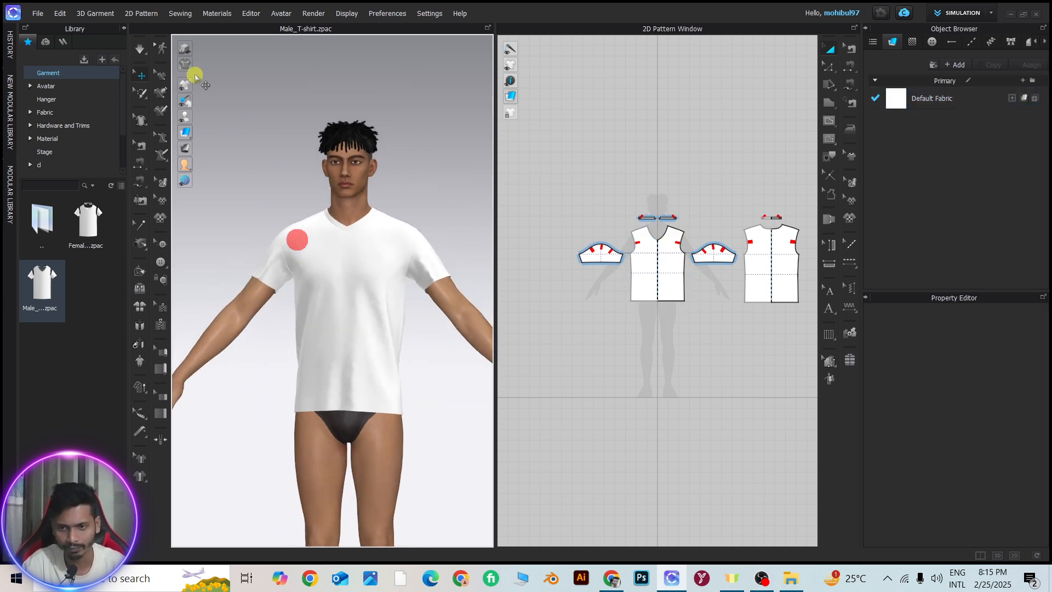
Select the T-shirt's front piece with the Select/Move tool and enlarge the 3D window by hiding the 2D pattern window
{"action": "left_click", "coordinate": [141, 79]}
{"action": "scroll", "coordinate": [364, 298], "scroll_direction": "up", "scroll_amount": 3}
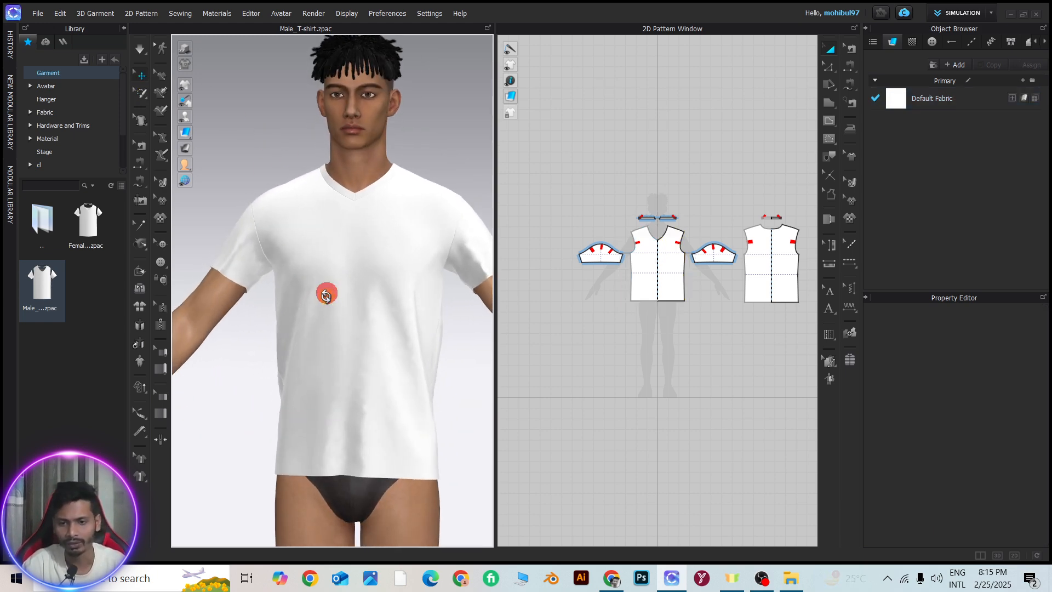
{"action": "left_click", "coordinate": [347, 262]}
{"action": "scroll", "coordinate": [416, 310], "scroll_direction": "down", "scroll_amount": 2}
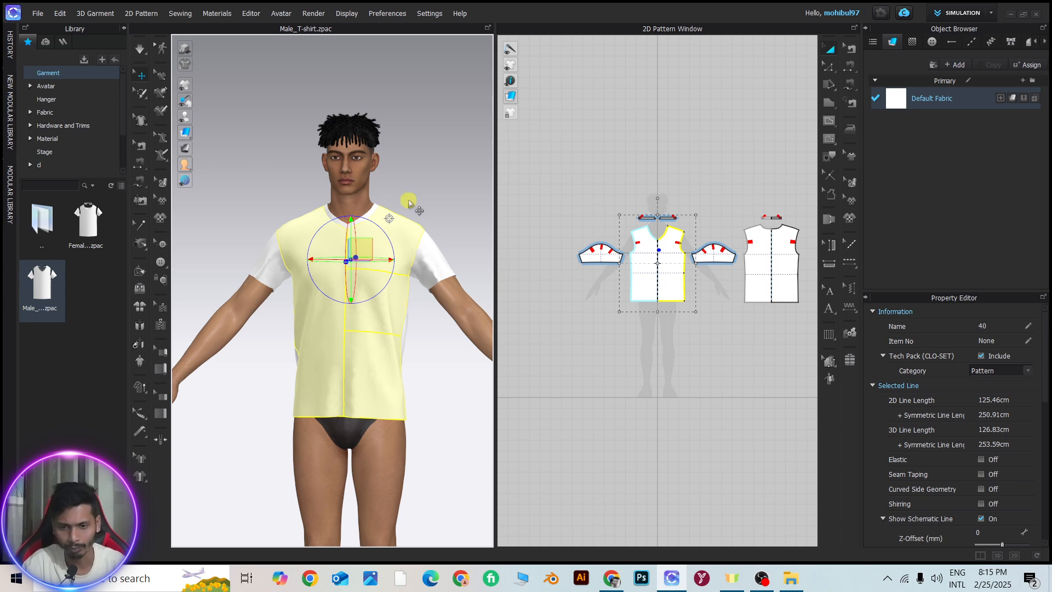
{"action": "scroll", "coordinate": [385, 260], "scroll_direction": "up", "scroll_amount": 3}
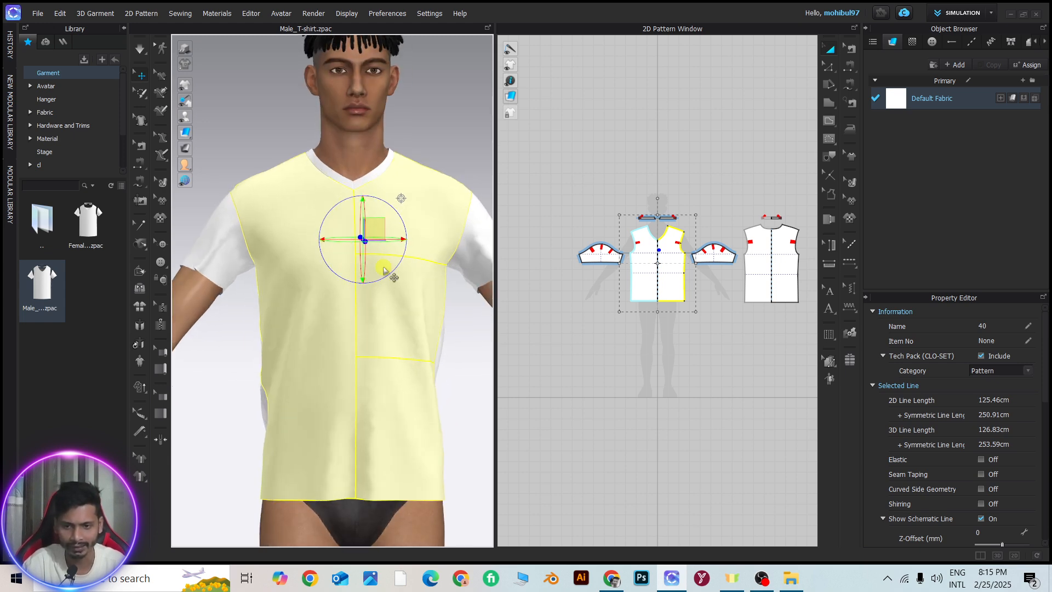
{"action": "left_click", "coordinate": [998, 555]}
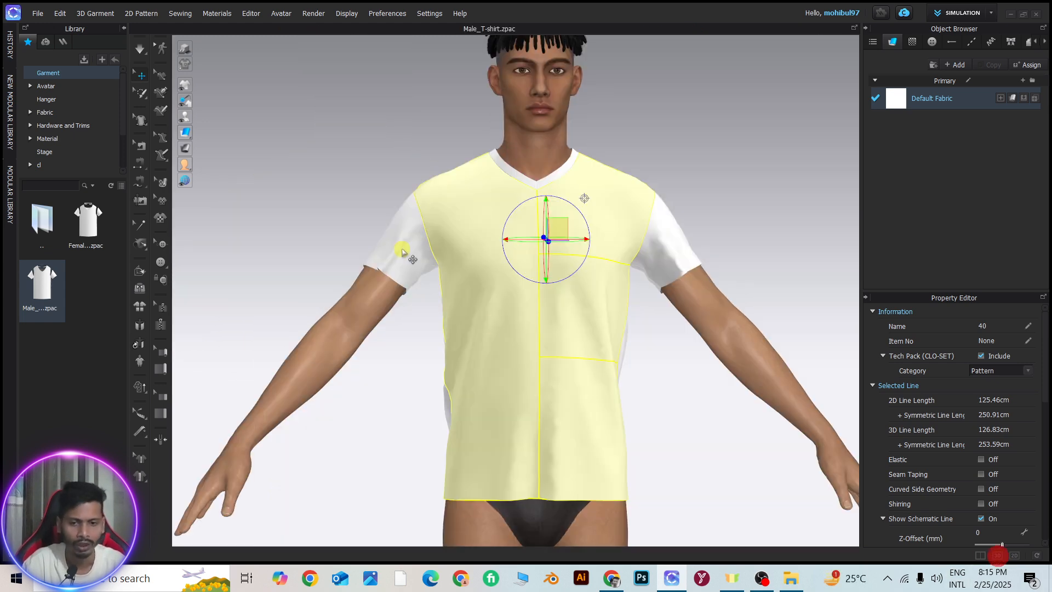
Deselect the front piece and reselect it near the centre of the chest to place its gizmo there
{"action": "scroll", "coordinate": [485, 249], "scroll_direction": "up", "scroll_amount": 3}
{"action": "scroll", "coordinate": [424, 370], "scroll_direction": "down", "scroll_amount": 2}
{"action": "scroll", "coordinate": [430, 348], "scroll_direction": "up", "scroll_amount": 5}
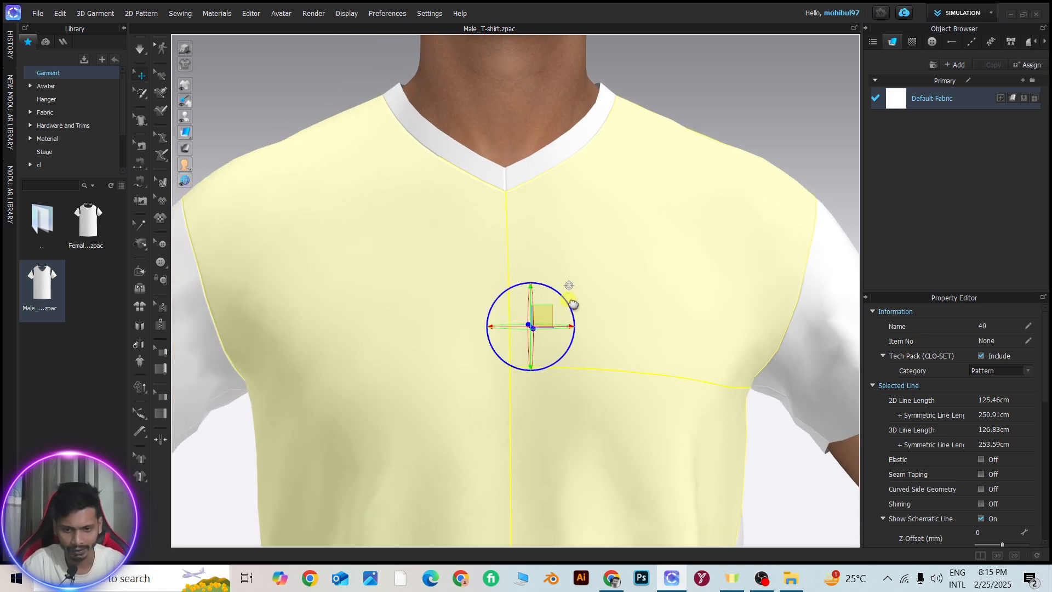
{"action": "left_click", "coordinate": [714, 71]}
{"action": "scroll", "coordinate": [597, 340], "scroll_direction": "down", "scroll_amount": 3}
{"action": "left_click", "coordinate": [533, 341]}
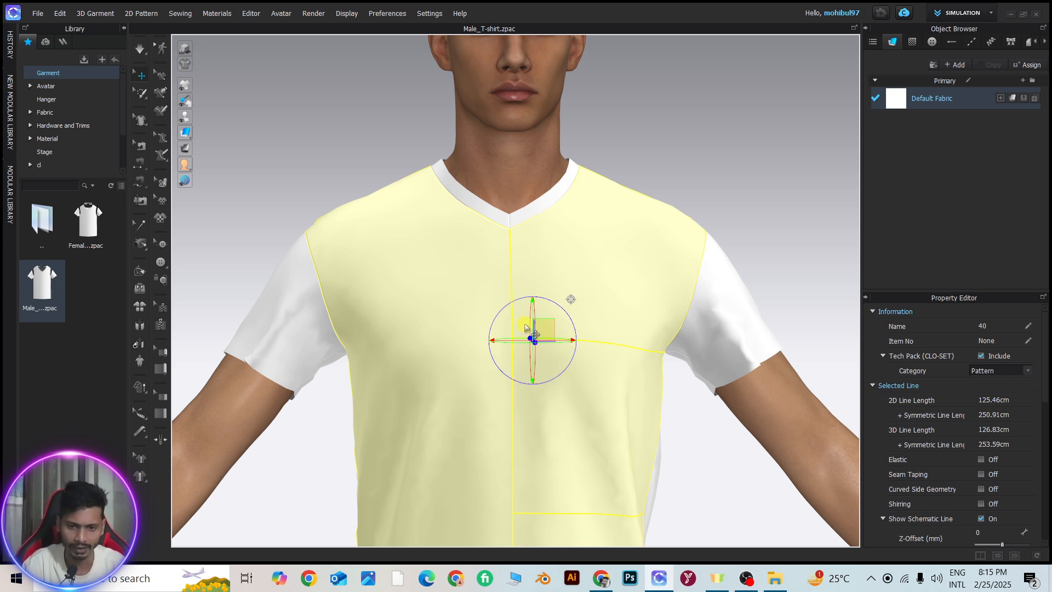
{"action": "left_click", "coordinate": [772, 201]}
{"action": "left_click", "coordinate": [550, 330]}
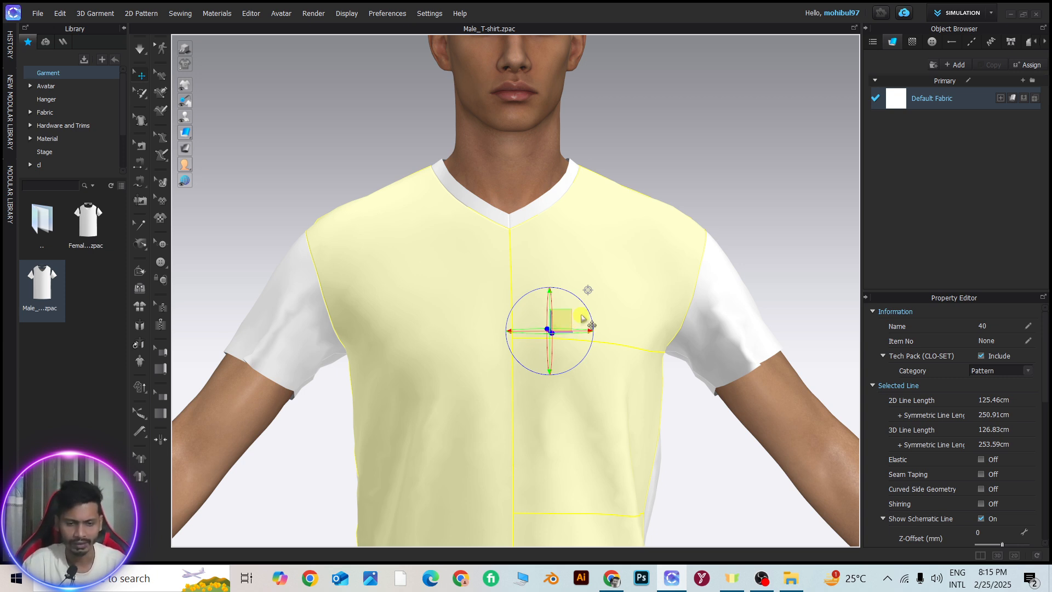
Try moving the front piece diagonally off the chest, undo the move, and reselect the piece on the upper chest
{"action": "mouse_move", "coordinate": [562, 317]}
{"action": "left_mouse_down"}
{"action": "mouse_move", "coordinate": [698, 301]}
{"action": "mouse_move", "coordinate": [489, 315]}
{"action": "mouse_move", "coordinate": [681, 188]}
{"action": "mouse_move", "coordinate": [570, 425]}
{"action": "mouse_move", "coordinate": [557, 164]}
{"action": "mouse_move", "coordinate": [576, 207]}
{"action": "mouse_move", "coordinate": [557, 249]}
{"action": "mouse_move", "coordinate": [582, 302]}
{"action": "mouse_move", "coordinate": [572, 305]}
{"action": "left_mouse_up"}
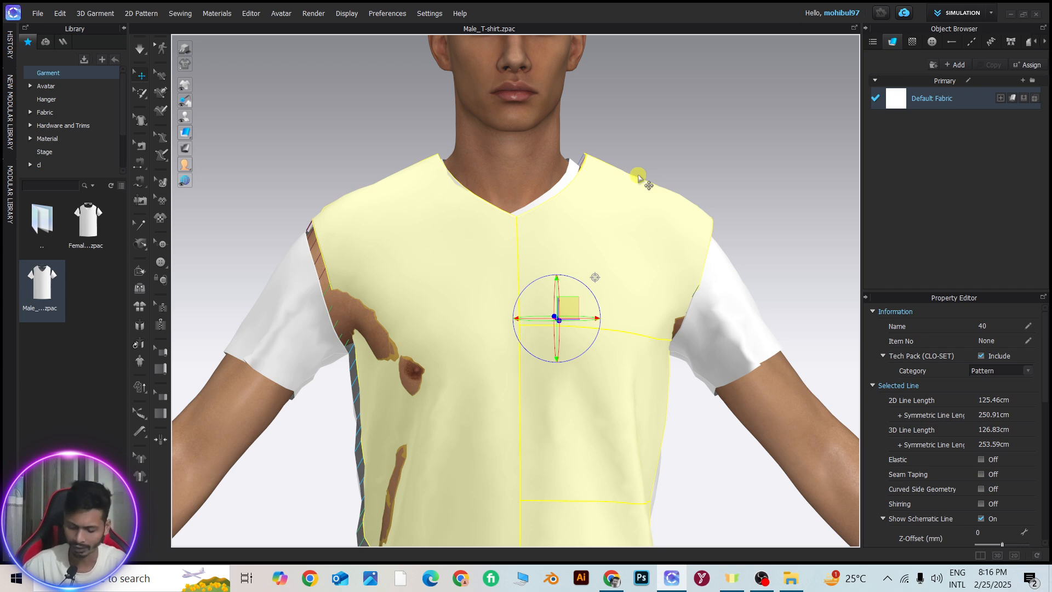
{"action": "left_click", "coordinate": [638, 178]}
{"action": "left_click", "coordinate": [599, 298]}
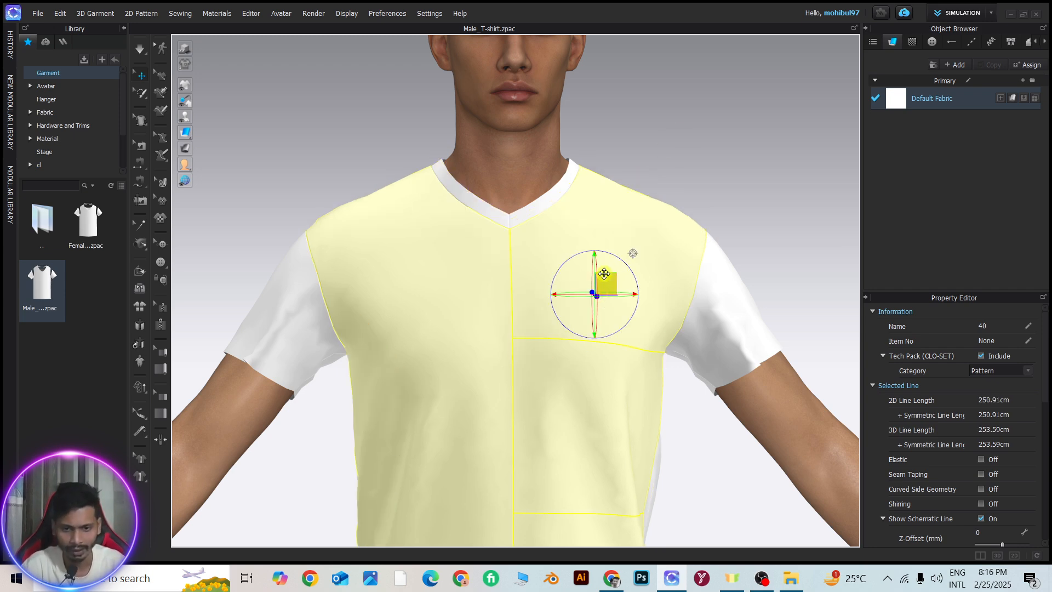
From the avatar's side, rotate the front piece around the gizmo's red and green rings so it swings up off the chest
{"action": "scroll", "coordinate": [588, 291], "scroll_direction": "down", "scroll_amount": 3}
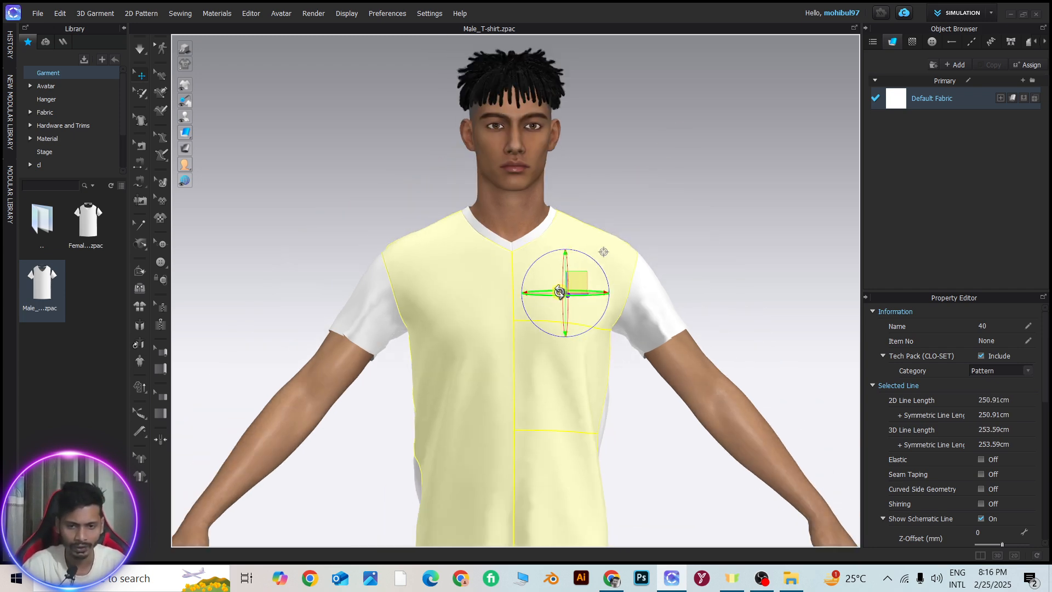
{"action": "right_click_drag", "start_coordinate": [559, 292], "coordinate": [679, 291]}
{"action": "right_click_drag", "start_coordinate": [541, 273], "coordinate": [526, 254]}
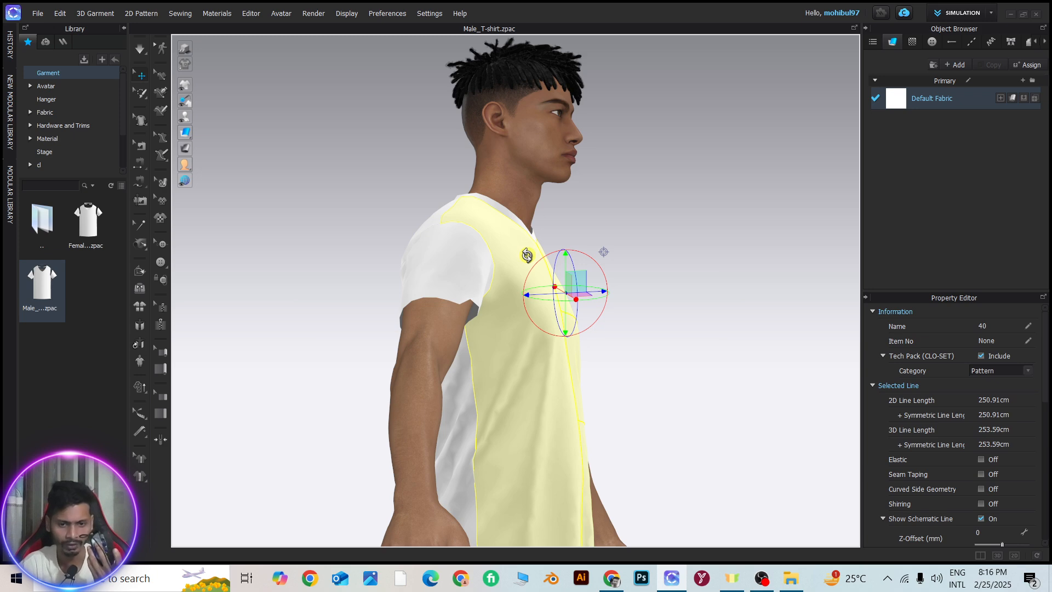
{"action": "right_click_drag", "start_coordinate": [527, 255], "coordinate": [539, 256]}
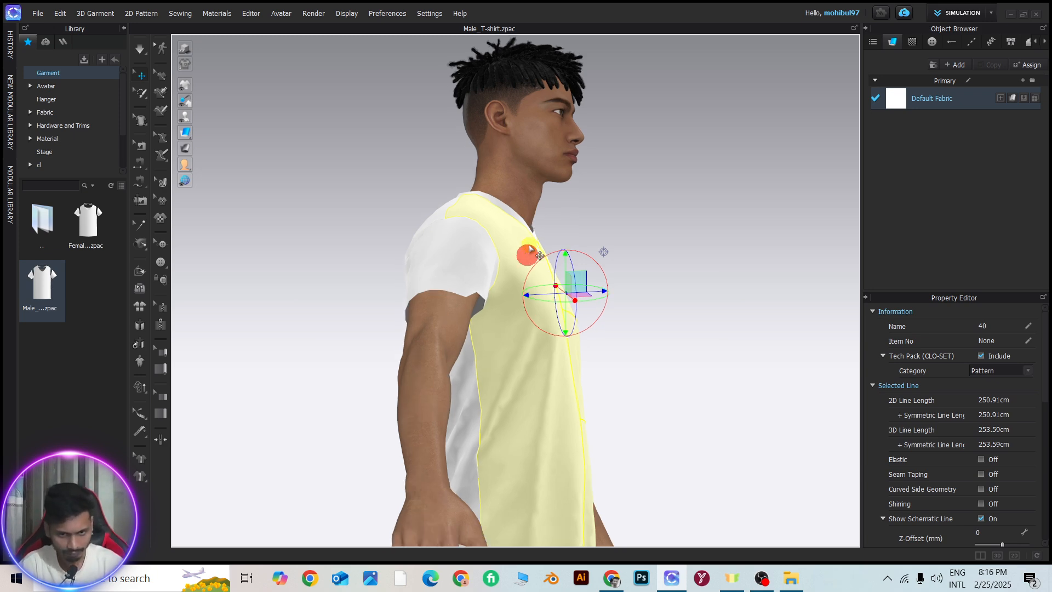
{"action": "right_click_drag", "start_coordinate": [410, 228], "coordinate": [527, 246]}
{"action": "right_click_drag", "start_coordinate": [387, 232], "coordinate": [418, 267]}
{"action": "right_click_drag", "start_coordinate": [383, 222], "coordinate": [433, 199]}
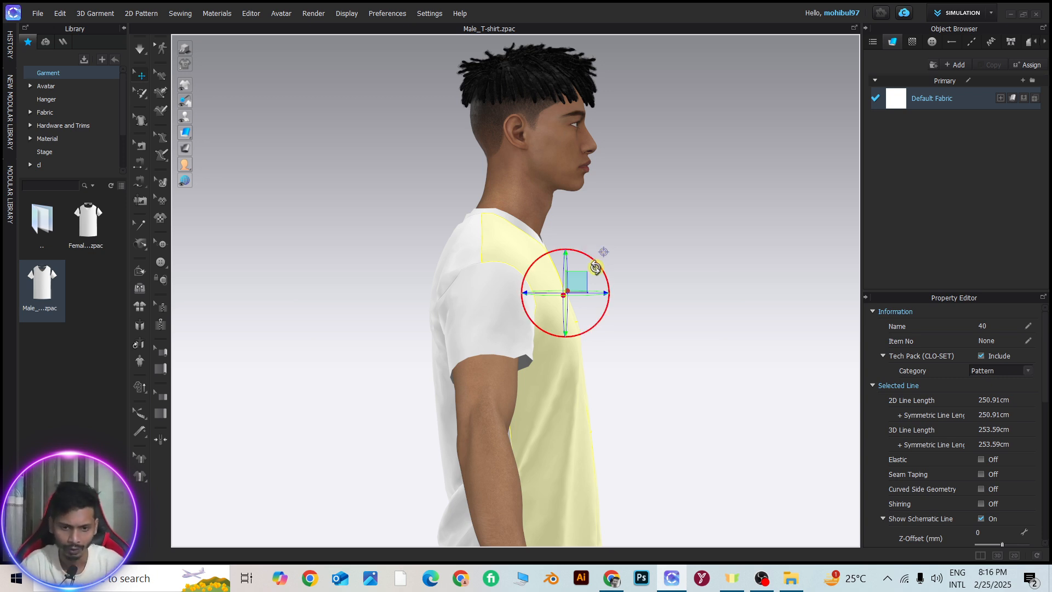
{"action": "left_click_drag", "start_coordinate": [596, 268], "coordinate": [474, 405]}
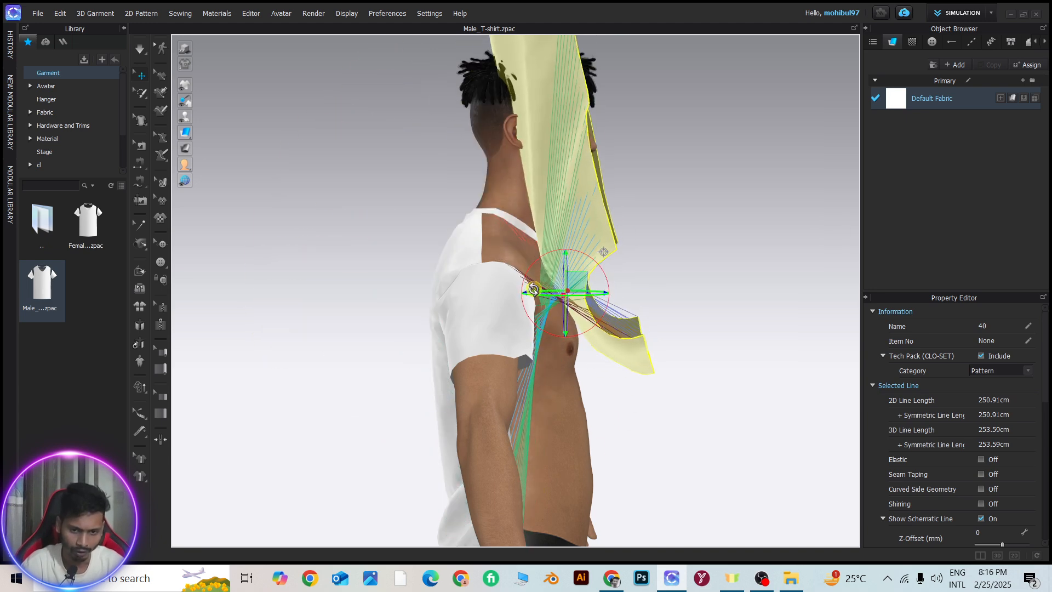
{"action": "left_click_drag", "start_coordinate": [542, 294], "coordinate": [652, 305]}
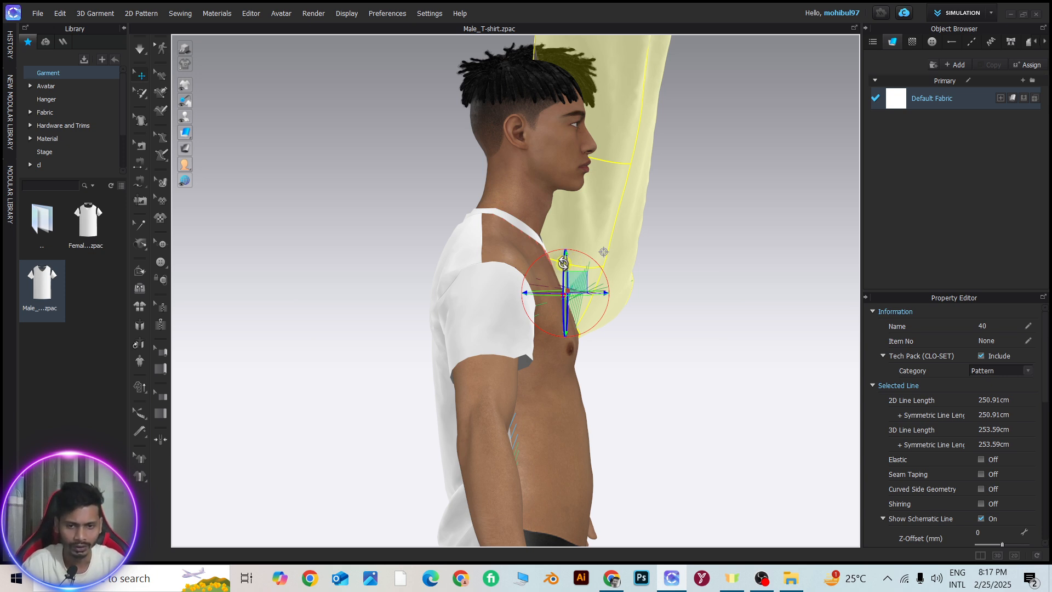
Rotate the raised front piece further around the gizmo's blue ring and again around its green ring
{"action": "left_click_drag", "start_coordinate": [562, 240], "coordinate": [545, 128]}
{"action": "scroll", "coordinate": [573, 293], "scroll_direction": "up", "scroll_amount": 2}
{"action": "scroll", "coordinate": [573, 293], "scroll_direction": "up", "scroll_amount": 1}
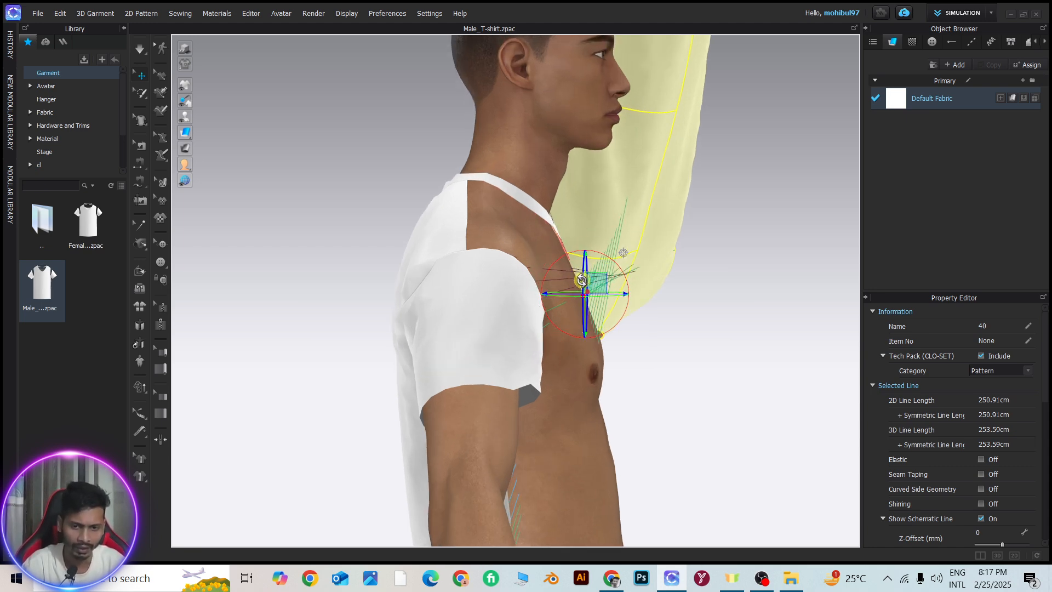
{"action": "left_click_drag", "start_coordinate": [582, 280], "coordinate": [356, 314]}
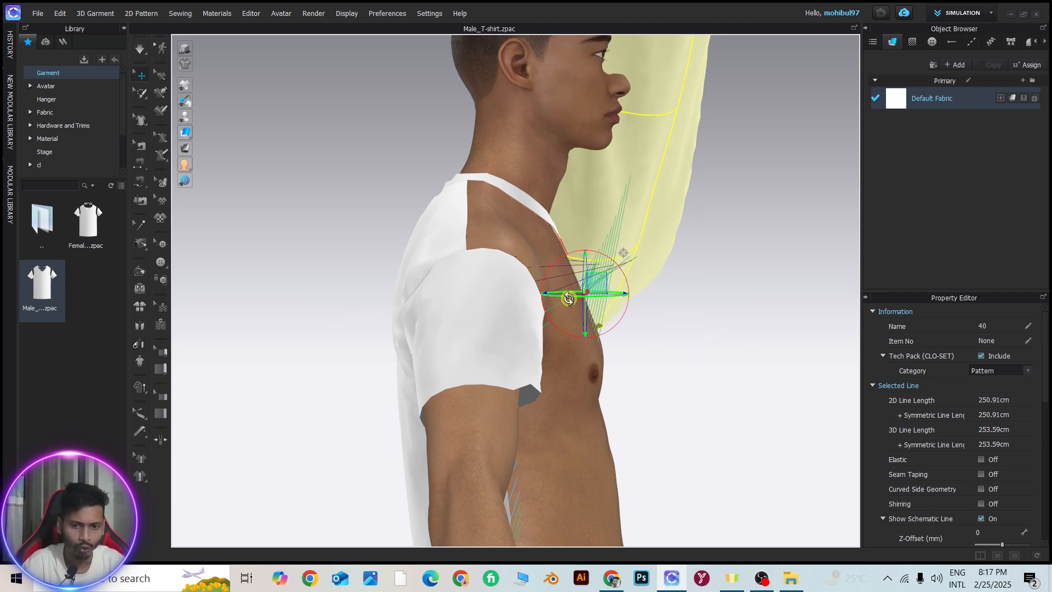
{"action": "left_click_drag", "start_coordinate": [560, 297], "coordinate": [564, 335]}
Bring the front piece upright, move it sideways well clear of the avatar's left arm, and deselect it
{"action": "scroll", "coordinate": [565, 336], "scroll_direction": "down", "scroll_amount": 3}
{"action": "right_click_drag", "start_coordinate": [584, 329], "coordinate": [390, 319]}
{"action": "scroll", "coordinate": [392, 320], "scroll_direction": "down", "scroll_amount": 2}
{"action": "right_click_drag", "start_coordinate": [532, 301], "coordinate": [612, 314]}
{"action": "mouse_move", "coordinate": [564, 289]}
{"action": "right_mouse_down"}
{"action": "mouse_move", "coordinate": [524, 290]}
{"action": "mouse_move", "coordinate": [566, 286]}
{"action": "right_mouse_up"}
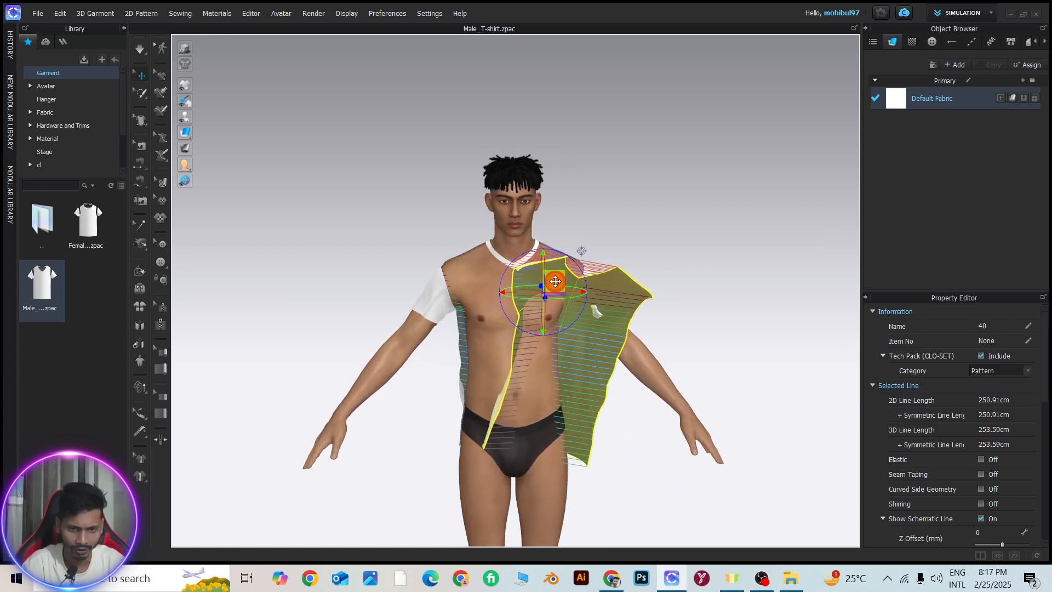
{"action": "left_click_drag", "start_coordinate": [555, 281], "coordinate": [798, 270]}
{"action": "left_click", "coordinate": [714, 179]}
{"action": "scroll", "coordinate": [759, 318], "scroll_direction": "down", "scroll_amount": 3}
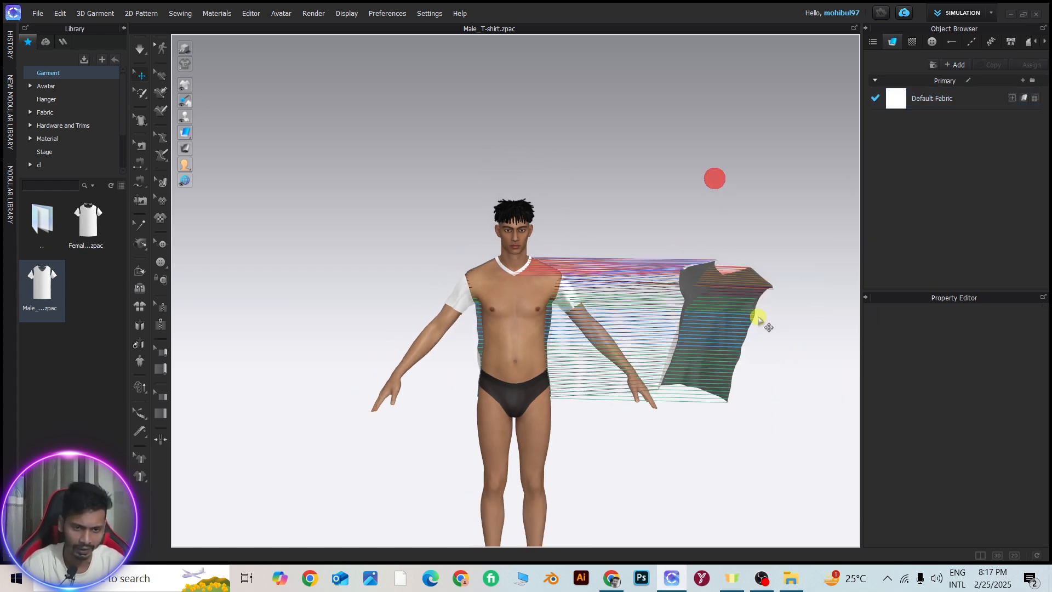
Move the front piece up above the avatar's shoulder level, then bring it back in front of the torso
{"action": "left_click_drag", "start_coordinate": [725, 301], "coordinate": [794, 127]}
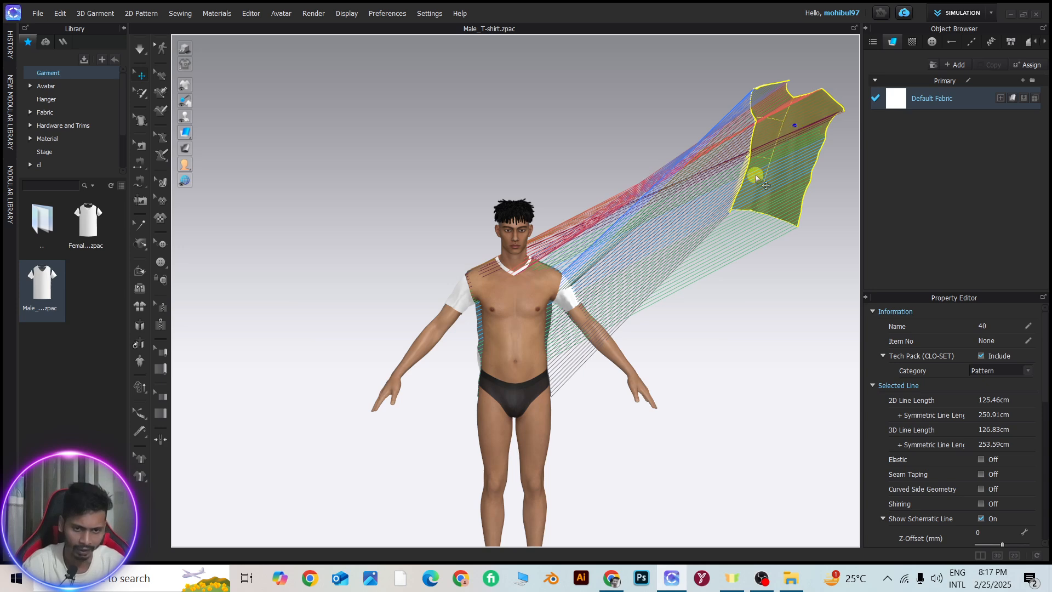
{"action": "left_click_drag", "start_coordinate": [764, 164], "coordinate": [699, 372]}
{"action": "left_click", "coordinate": [698, 337]}
{"action": "left_click_drag", "start_coordinate": [715, 319], "coordinate": [756, 343]}
{"action": "scroll", "coordinate": [527, 294], "scroll_direction": "up", "scroll_amount": 2}
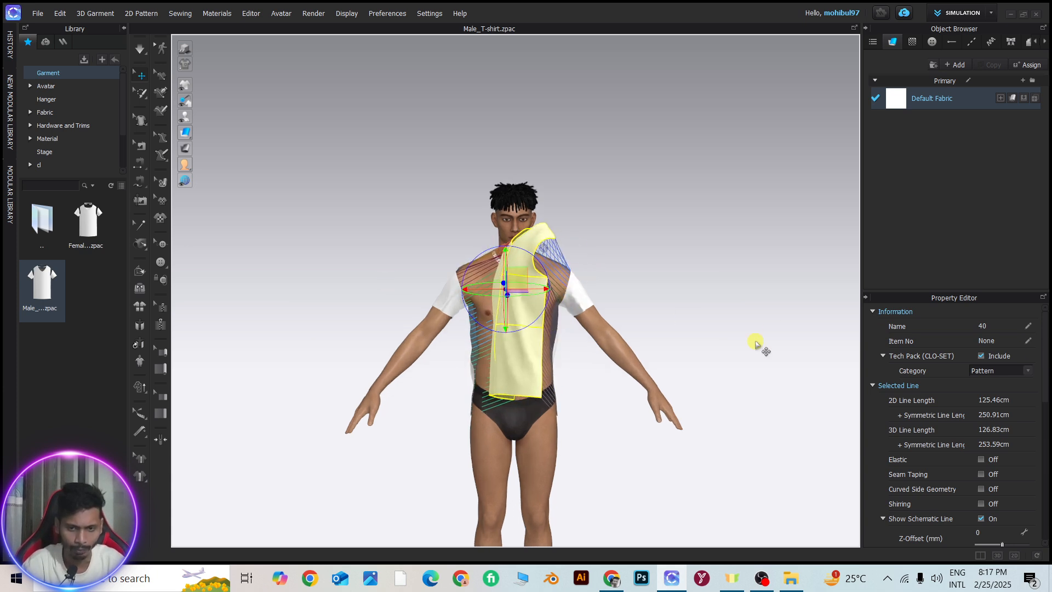
Rotate the front piece to face forward and straighten it upright over the avatar's torso
{"action": "left_click_drag", "start_coordinate": [475, 296], "coordinate": [489, 291]}
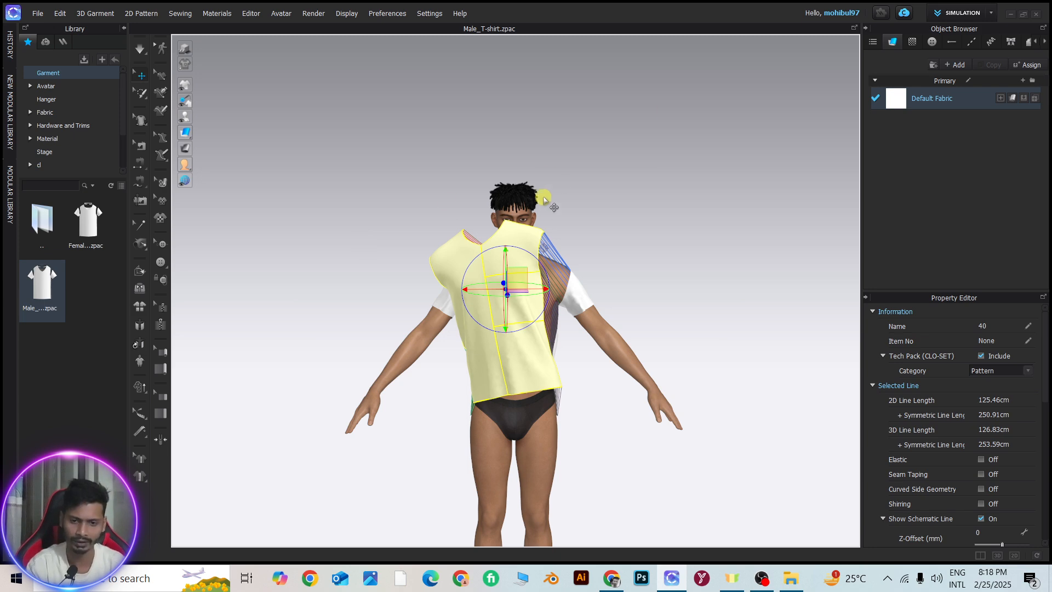
{"action": "scroll", "coordinate": [494, 279], "scroll_direction": "up", "scroll_amount": 2}
{"action": "right_click_drag", "start_coordinate": [479, 263], "coordinate": [561, 277]}
{"action": "scroll", "coordinate": [496, 271], "scroll_direction": "up", "scroll_amount": 3}
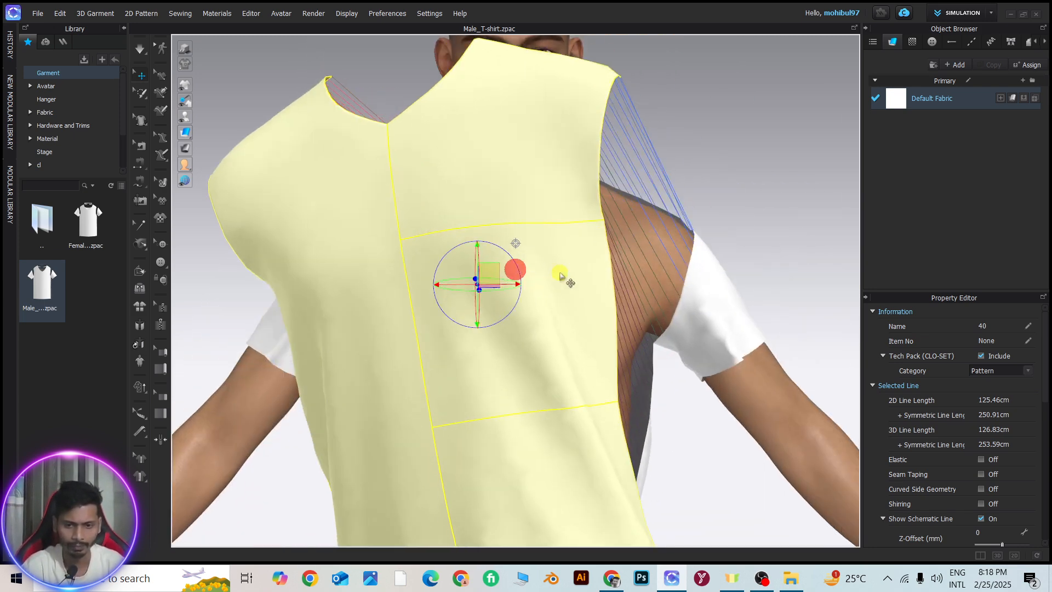
{"action": "scroll", "coordinate": [501, 283], "scroll_direction": "down", "scroll_amount": 2}
{"action": "scroll", "coordinate": [519, 286], "scroll_direction": "down", "scroll_amount": 2}
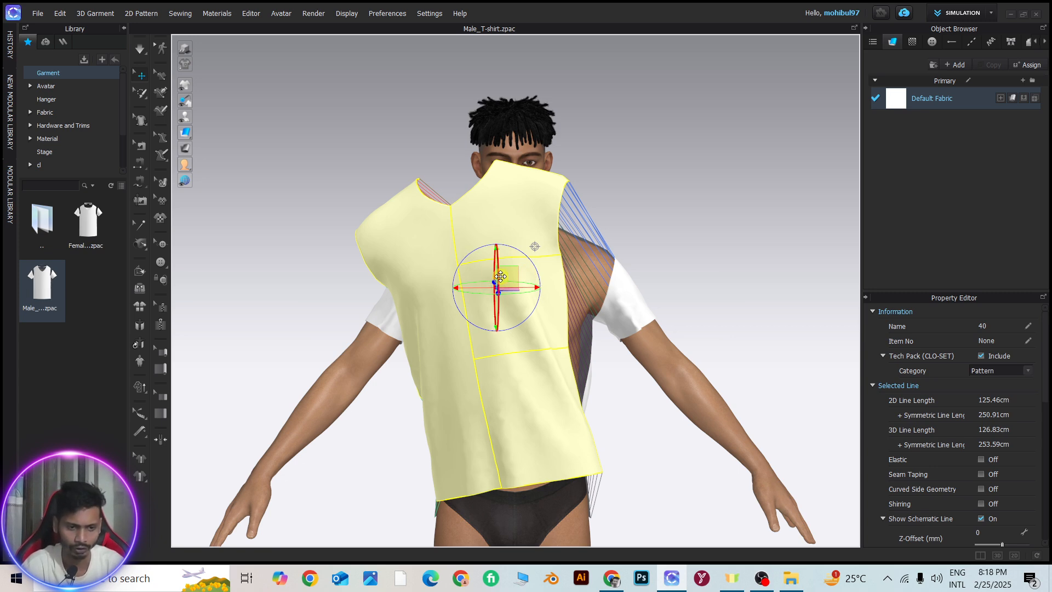
{"action": "left_click_drag", "start_coordinate": [505, 275], "coordinate": [571, 283]}
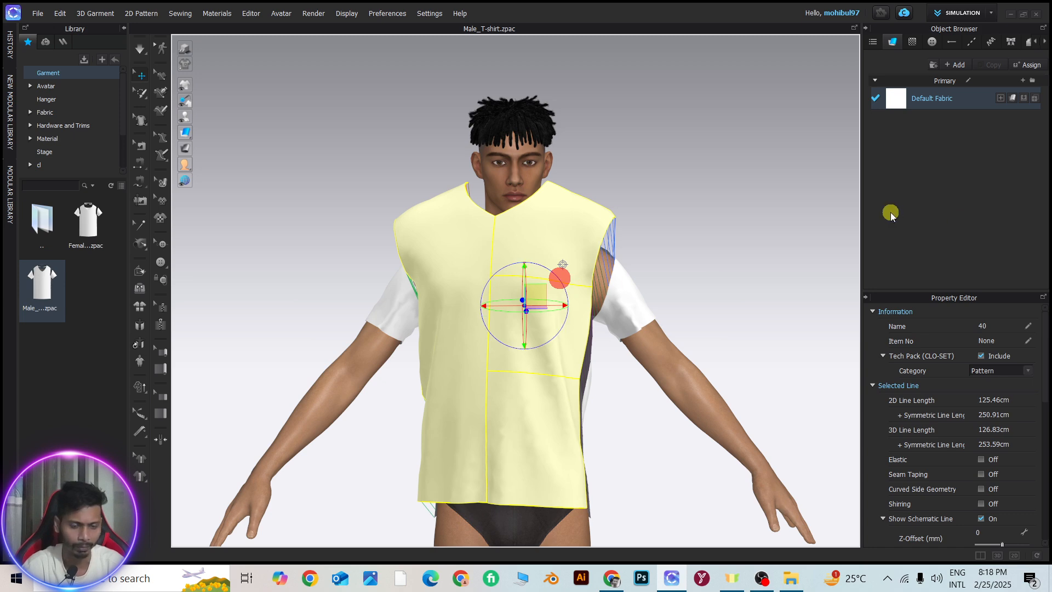
Examine the gap between the front piece and the avatar's body from the front, at an angle and from the side
{"action": "scroll", "coordinate": [731, 228], "scroll_direction": "down", "scroll_amount": 3}
{"action": "middle_click_drag", "start_coordinate": [707, 273], "coordinate": [639, 198]}
{"action": "scroll", "coordinate": [427, 229], "scroll_direction": "down", "scroll_amount": 3}
{"action": "right_click_drag", "start_coordinate": [464, 228], "coordinate": [514, 233]}
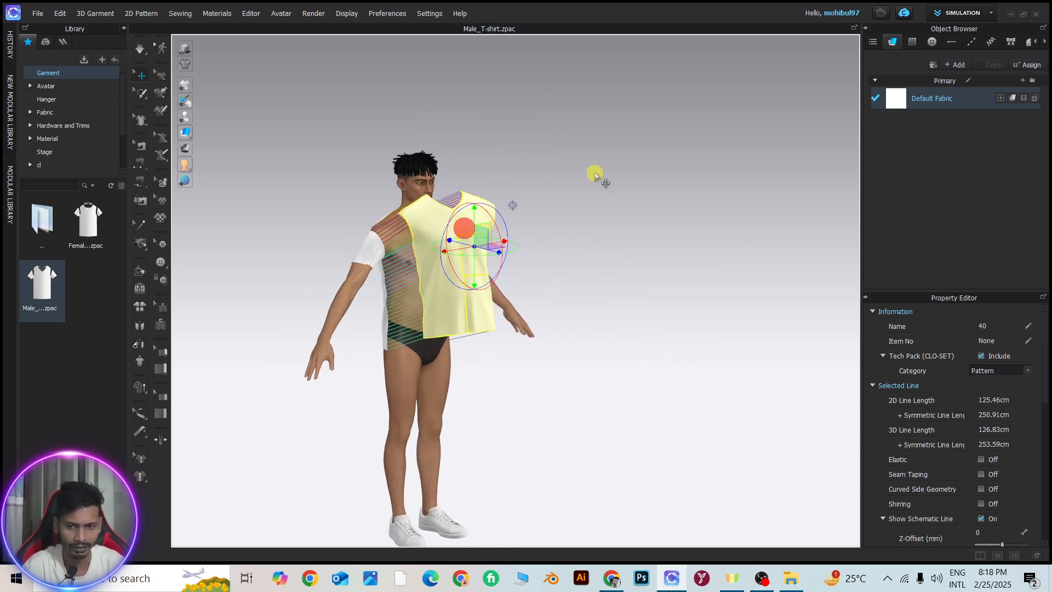
{"action": "right_click_drag", "start_coordinate": [656, 141], "coordinate": [547, 148]}
{"action": "scroll", "coordinate": [518, 279], "scroll_direction": "up", "scroll_amount": 4}
{"action": "right_click_drag", "start_coordinate": [515, 212], "coordinate": [568, 202]}
{"action": "middle_click_drag", "start_coordinate": [568, 202], "coordinate": [616, 279]}
{"action": "scroll", "coordinate": [563, 275], "scroll_direction": "up", "scroll_amount": 3}
{"action": "right_click_drag", "start_coordinate": [563, 275], "coordinate": [539, 279]}
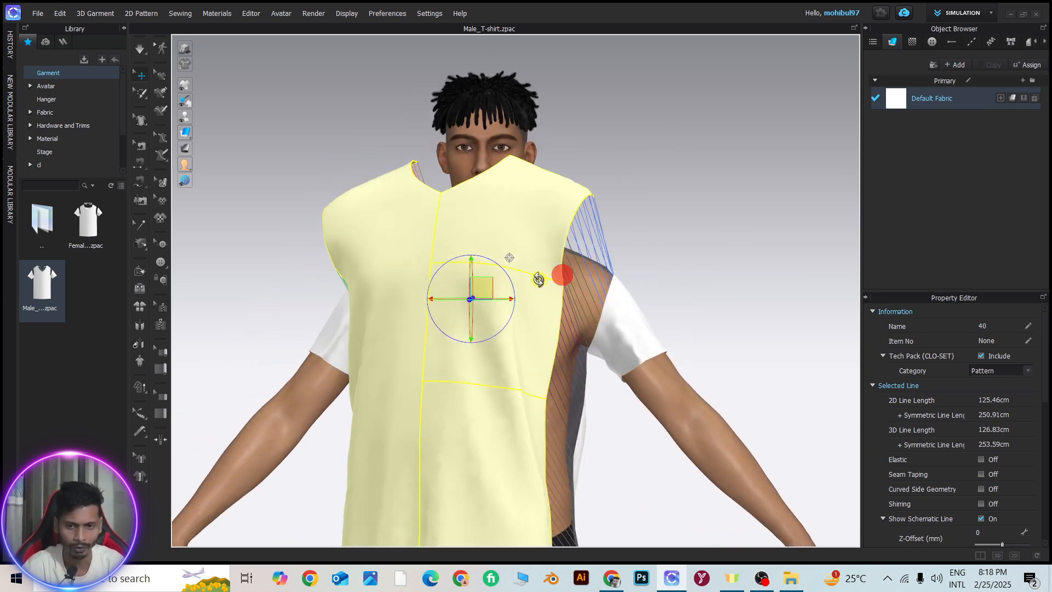
{"action": "scroll", "coordinate": [538, 279], "scroll_direction": "down", "scroll_amount": 3}
{"action": "middle_click_drag", "start_coordinate": [509, 320], "coordinate": [523, 249]}
{"action": "left_click_drag", "start_coordinate": [512, 211], "coordinate": [517, 279]}
{"action": "right_click_drag", "start_coordinate": [517, 280], "coordinate": [670, 293]}
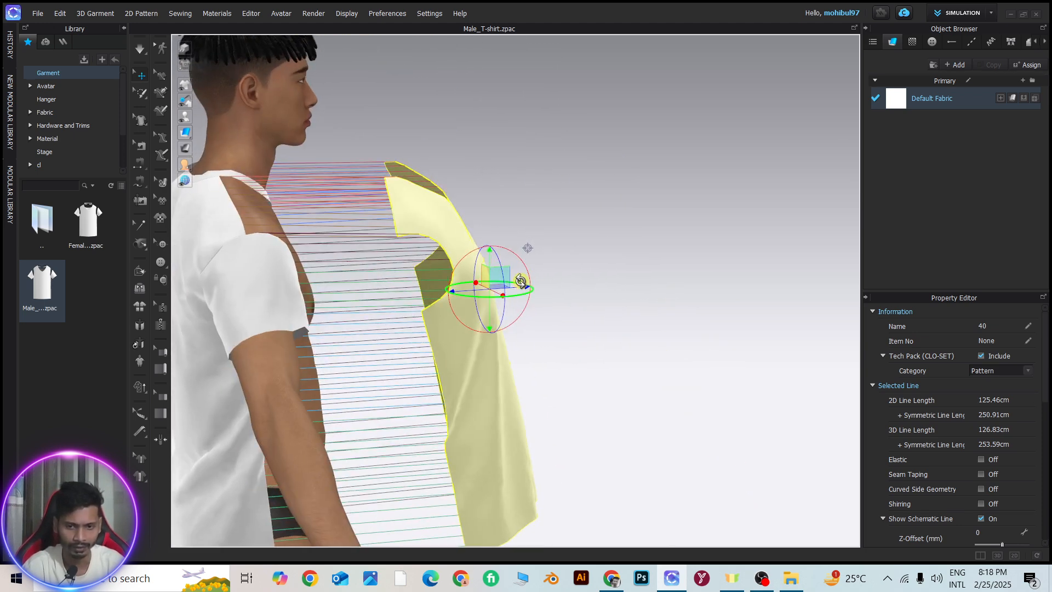
Move the front piece back close to the avatar's chest and line it up with the neckline and sleeves
{"action": "left_click_drag", "start_coordinate": [521, 282], "coordinate": [310, 254]}
{"action": "key", "text": "ctrl+z"}
{"action": "left_click", "coordinate": [463, 273]}
{"action": "mouse_move", "coordinate": [477, 291]}
{"action": "right_mouse_down"}
{"action": "mouse_move", "coordinate": [463, 291]}
{"action": "mouse_move", "coordinate": [494, 284]}
{"action": "right_mouse_up"}
{"action": "middle_click_drag", "start_coordinate": [493, 284], "coordinate": [568, 311]}
{"action": "scroll", "coordinate": [569, 312], "scroll_direction": "up", "scroll_amount": 3}
{"action": "right_click_drag", "start_coordinate": [564, 310], "coordinate": [565, 309]}
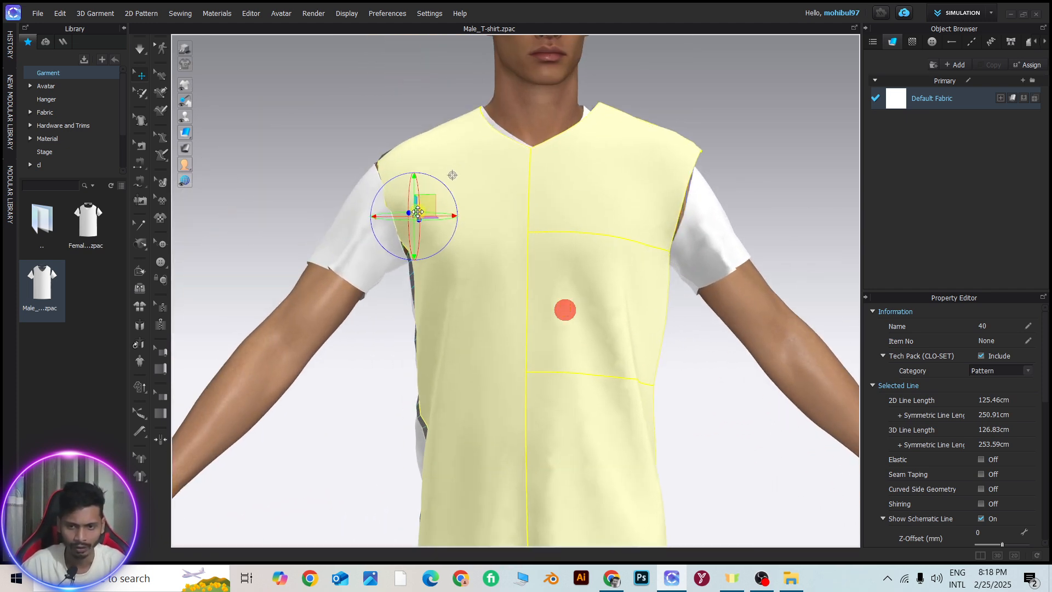
{"action": "mouse_move", "coordinate": [428, 207]}
{"action": "left_mouse_down"}
{"action": "mouse_move", "coordinate": [485, 210]}
{"action": "mouse_move", "coordinate": [426, 210]}
{"action": "left_mouse_up"}
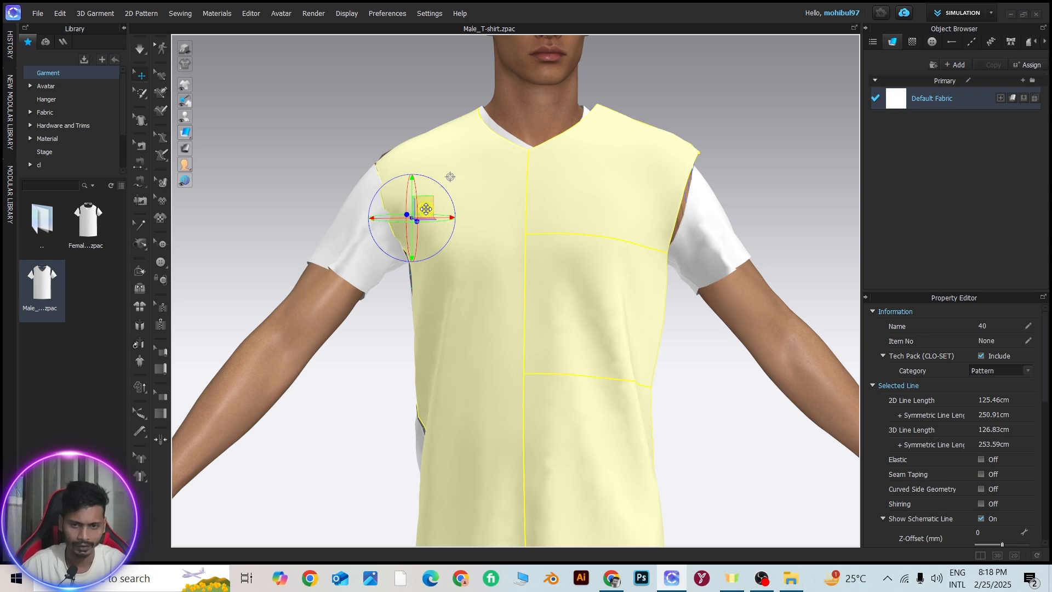
Simulate the garment to pull the front piece back onto the avatar, stop the simulation, and clear the selection
{"action": "key", "text": "space"}
{"action": "scroll", "coordinate": [430, 208], "scroll_direction": "down", "scroll_amount": 3}
{"action": "right_click_drag", "start_coordinate": [545, 242], "coordinate": [463, 262]}
{"action": "key", "text": "space"}
{"action": "left_click", "coordinate": [613, 194]}
Select the T-shirt's front piece, delete it, and inspect the remaining garment from the side
{"action": "scroll", "coordinate": [564, 230], "scroll_direction": "down", "scroll_amount": 3}
{"action": "scroll", "coordinate": [553, 239], "scroll_direction": "up", "scroll_amount": 3}
{"action": "right_click_drag", "start_coordinate": [548, 242], "coordinate": [576, 230]}
{"action": "left_click", "coordinate": [500, 267]}
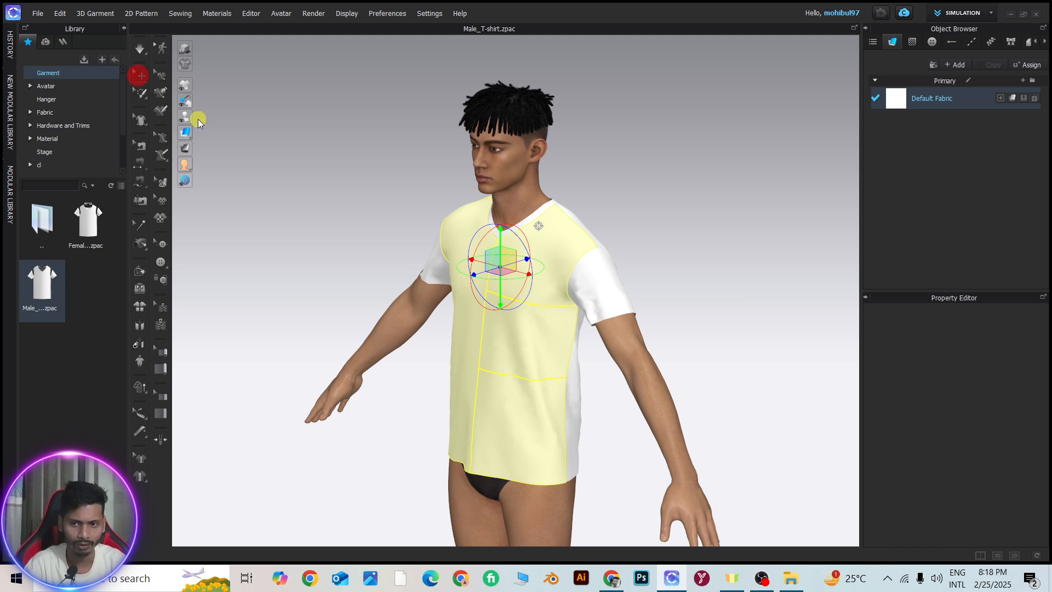
{"action": "left_click", "coordinate": [331, 314]}
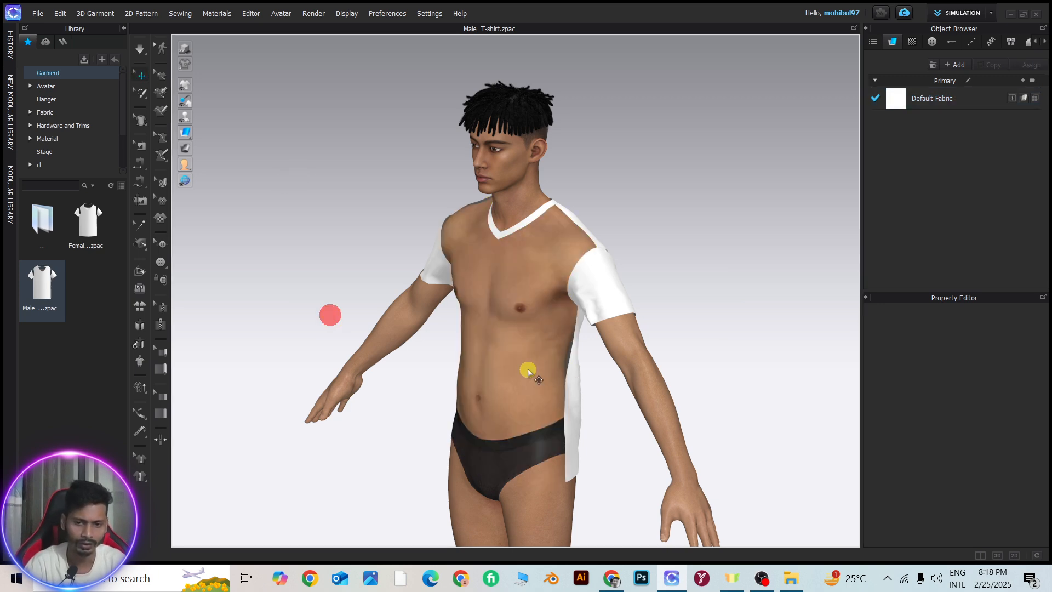
{"action": "scroll", "coordinate": [510, 357], "scroll_direction": "down", "scroll_amount": 3}
{"action": "scroll", "coordinate": [492, 351], "scroll_direction": "up", "scroll_amount": 4}
{"action": "right_click_drag", "start_coordinate": [493, 352], "coordinate": [683, 357]}
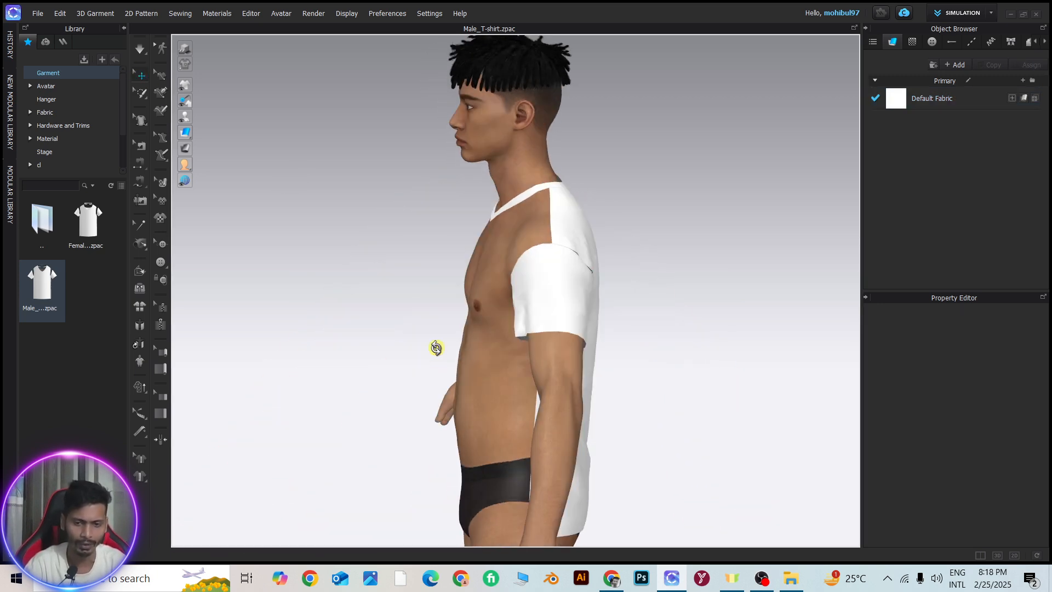
Undo the deletion of the front piece and return to a front view of the T-shirt
{"action": "key", "text": "ctrl+z"}
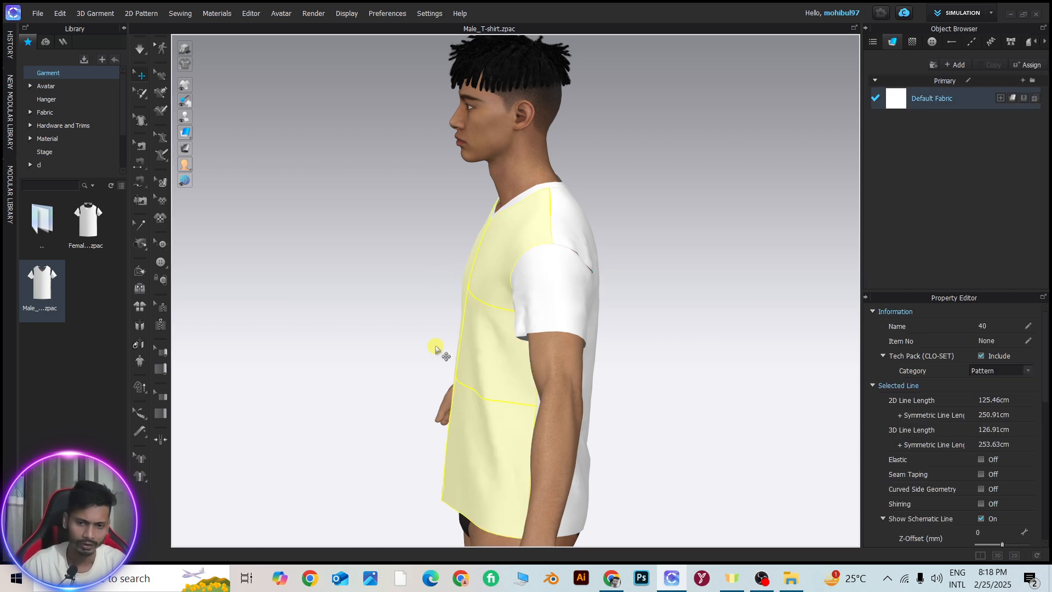
{"action": "scroll", "coordinate": [437, 349], "scroll_direction": "down", "scroll_amount": 3}
{"action": "right_click_drag", "start_coordinate": [424, 338], "coordinate": [482, 341]}
{"action": "scroll", "coordinate": [575, 351], "scroll_direction": "up", "scroll_amount": 3}
{"action": "scroll", "coordinate": [482, 347], "scroll_direction": "down", "scroll_amount": 2}
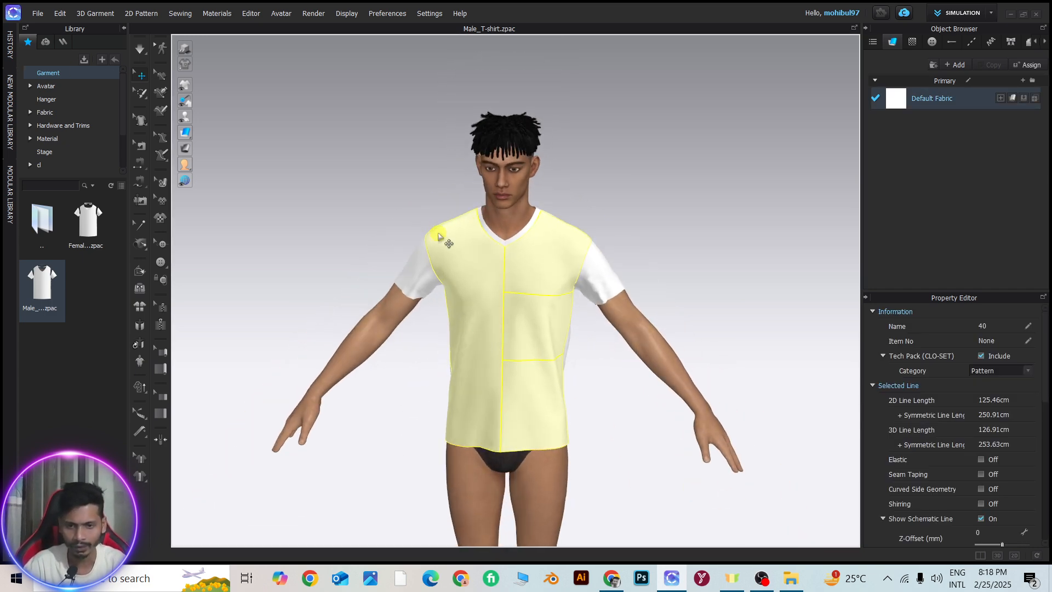
Show the 2D pattern window beside the 3D view and box-select the T-shirt's pattern pieces
{"action": "left_click", "coordinate": [141, 101]}
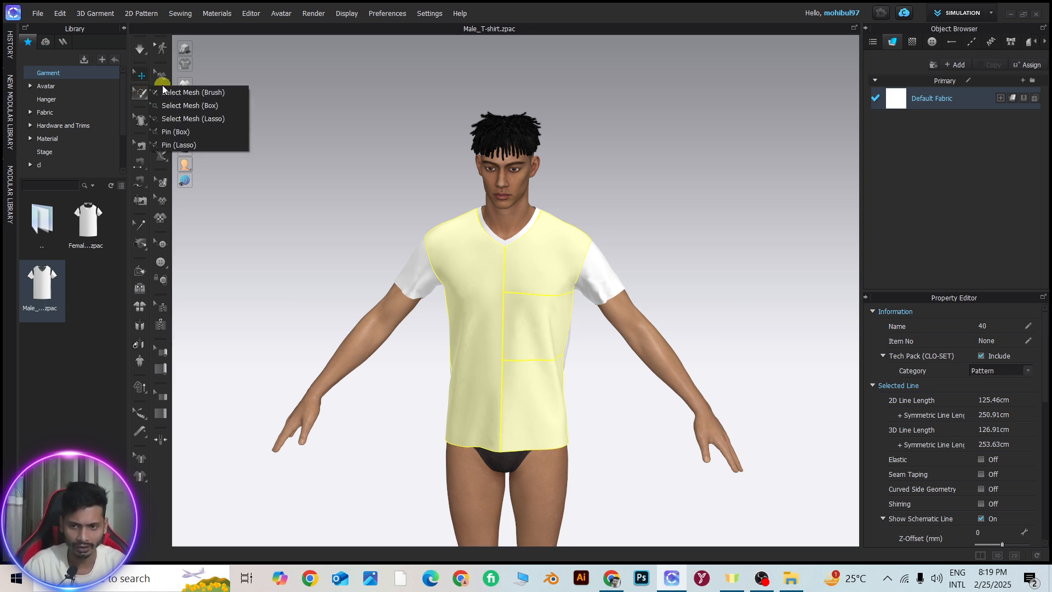
{"action": "left_click", "coordinate": [142, 94]}
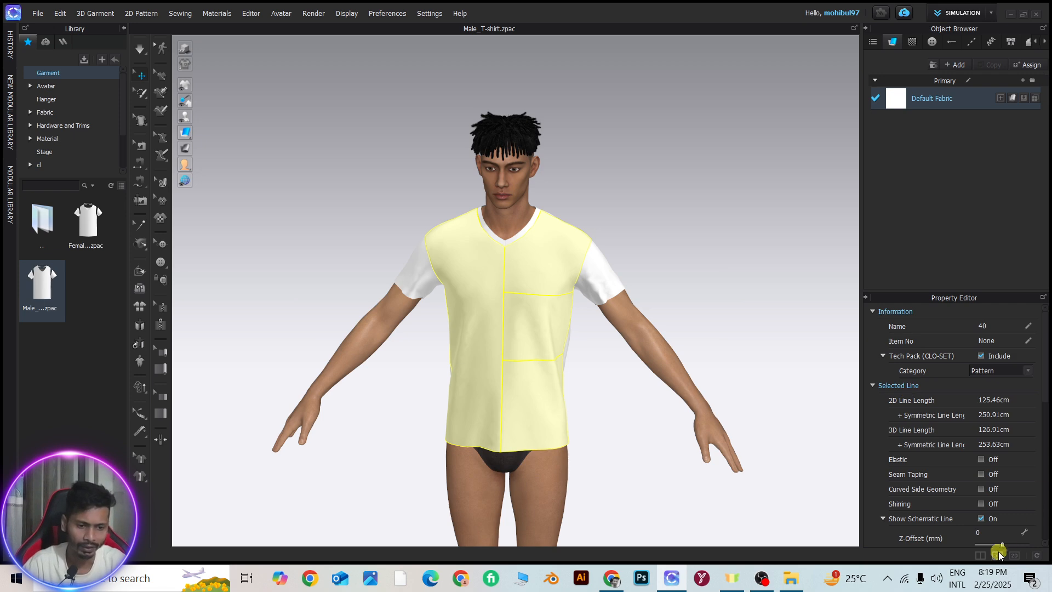
{"action": "left_click", "coordinate": [981, 556]}
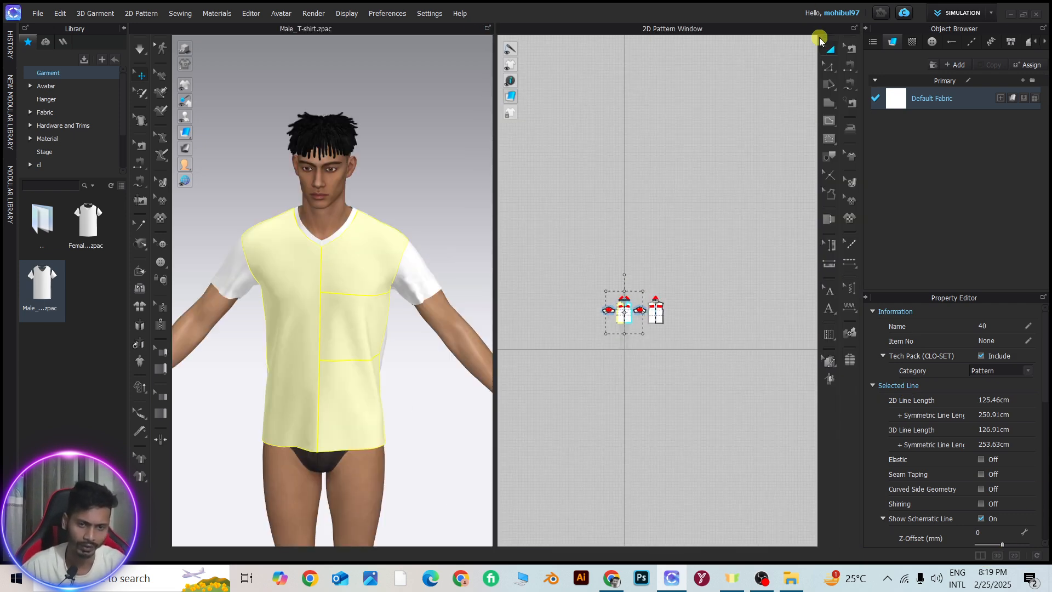
{"action": "left_click", "coordinate": [544, 231]}
{"action": "left_click_drag", "start_coordinate": [547, 234], "coordinate": [607, 314]}
{"action": "scroll", "coordinate": [685, 339], "scroll_direction": "up", "scroll_amount": 5}
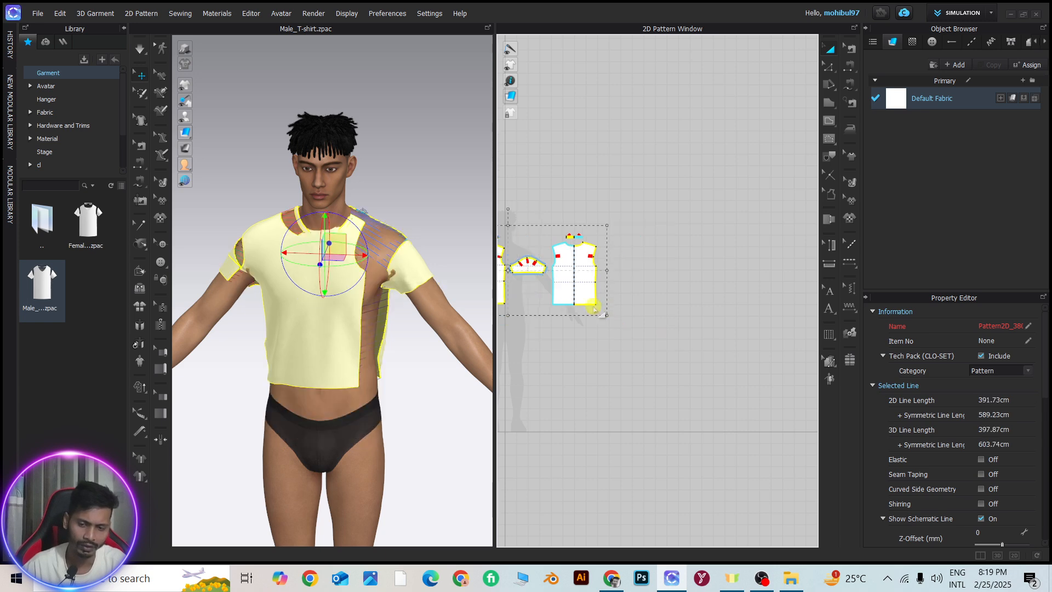
Simulate the T-shirt with its pieces selected and examine the seam between sleeve and body at the armpit
{"action": "key", "text": "space"}
{"action": "right_click_drag", "start_coordinate": [308, 280], "coordinate": [359, 222]}
{"action": "scroll", "coordinate": [287, 253], "scroll_direction": "up", "scroll_amount": 3}
{"action": "middle_click_drag", "start_coordinate": [320, 238], "coordinate": [375, 288]}
{"action": "scroll", "coordinate": [376, 289], "scroll_direction": "up", "scroll_amount": 3}
{"action": "right_click_drag", "start_coordinate": [376, 289], "coordinate": [348, 340]}
{"action": "scroll", "coordinate": [355, 274], "scroll_direction": "up", "scroll_amount": 2}
{"action": "right_click_drag", "start_coordinate": [351, 275], "coordinate": [331, 378]}
{"action": "middle_click_drag", "start_coordinate": [331, 378], "coordinate": [319, 244]}
{"action": "scroll", "coordinate": [320, 244], "scroll_direction": "up", "scroll_amount": 2}
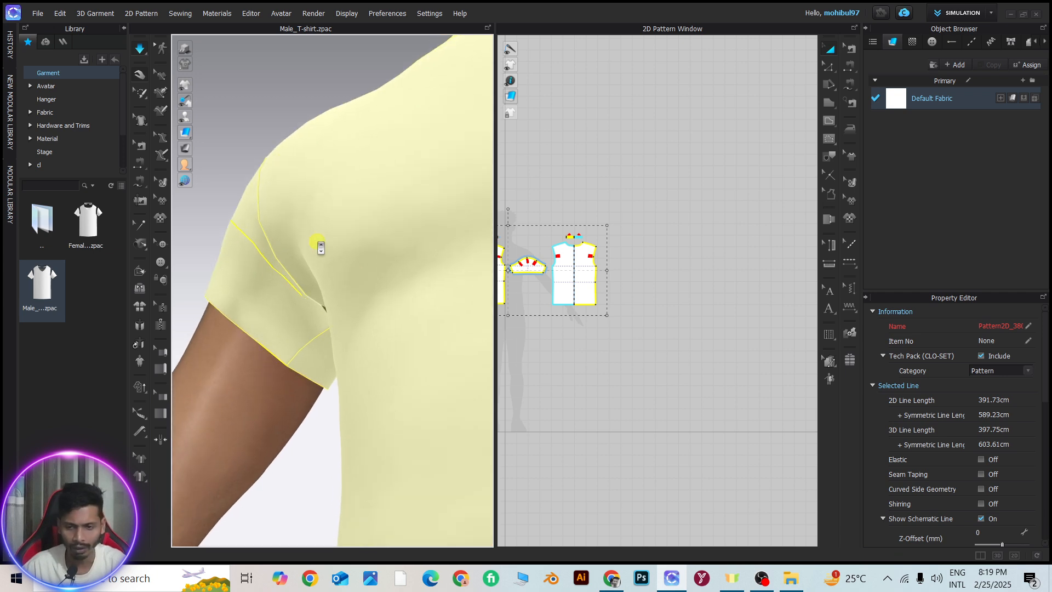
{"action": "right_click_drag", "start_coordinate": [341, 256], "coordinate": [376, 263]}
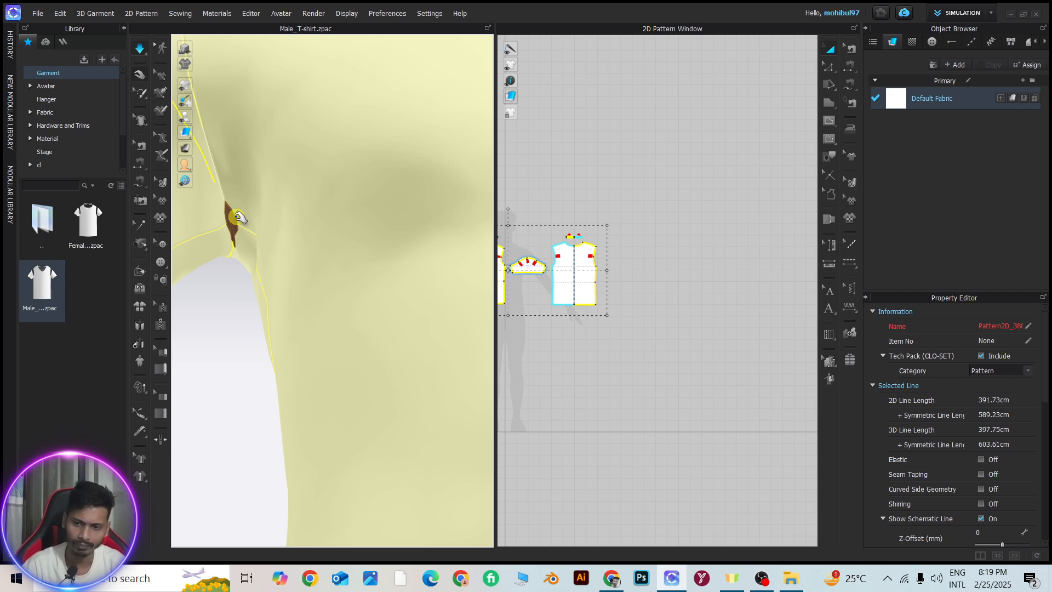
Try to pull the fabric over the gap at the armpit, and undo the change
{"action": "scroll", "coordinate": [239, 216], "scroll_direction": "down", "scroll_amount": 2}
{"action": "right_click_drag", "start_coordinate": [241, 220], "coordinate": [277, 245]}
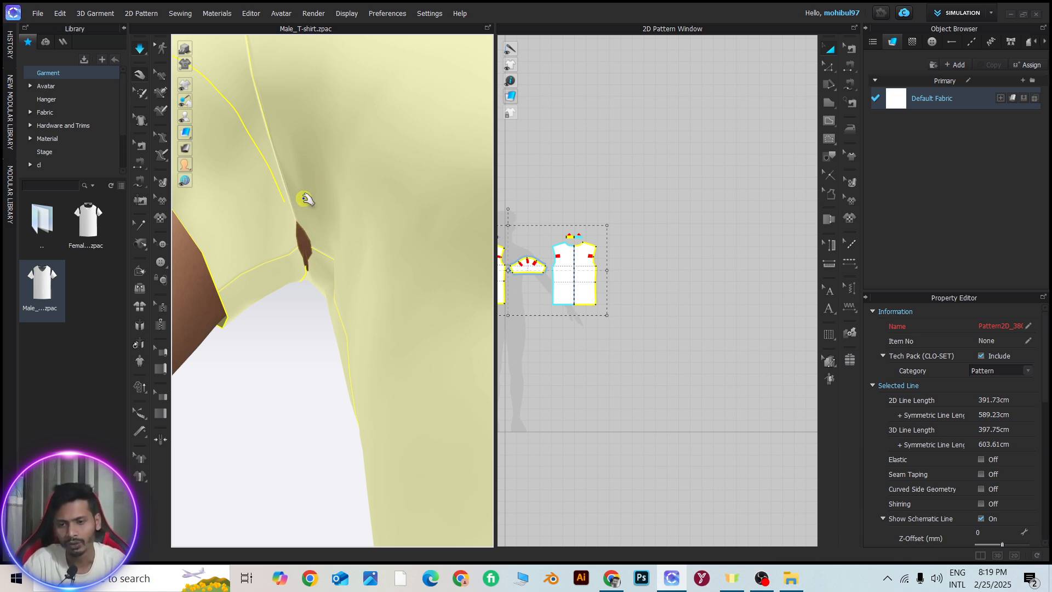
{"action": "left_click_drag", "start_coordinate": [293, 207], "coordinate": [344, 284]}
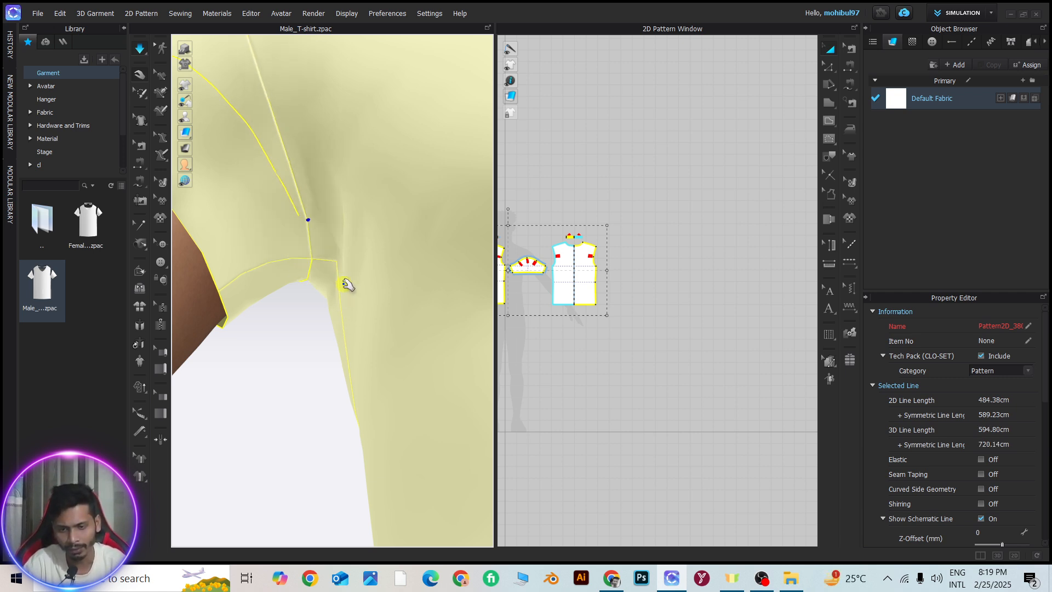
{"action": "scroll", "coordinate": [340, 275], "scroll_direction": "down", "scroll_amount": 2}
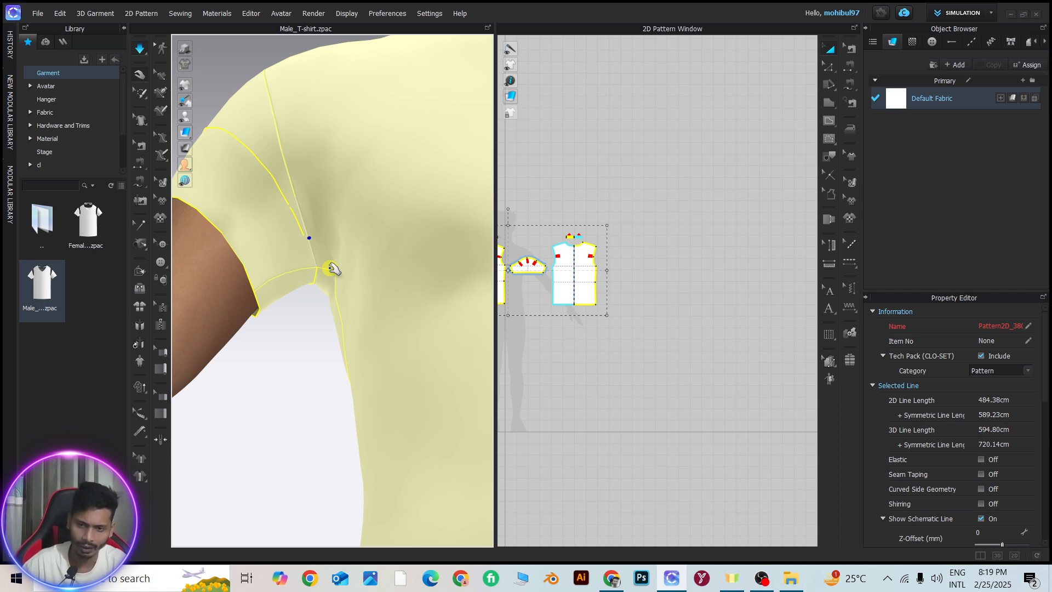
{"action": "key", "text": "ctrl+z"}
Simulate the T-shirt again and clear the selection of the pattern pieces
{"action": "scroll", "coordinate": [324, 263], "scroll_direction": "down", "scroll_amount": 6}
{"action": "mouse_move", "coordinate": [324, 262]}
{"action": "right_mouse_down"}
{"action": "mouse_move", "coordinate": [380, 294]}
{"action": "mouse_move", "coordinate": [285, 213]}
{"action": "mouse_move", "coordinate": [323, 277]}
{"action": "right_mouse_up"}
{"action": "key", "text": "space"}
{"action": "scroll", "coordinate": [324, 274], "scroll_direction": "up", "scroll_amount": 4}
{"action": "left_click", "coordinate": [274, 111]}
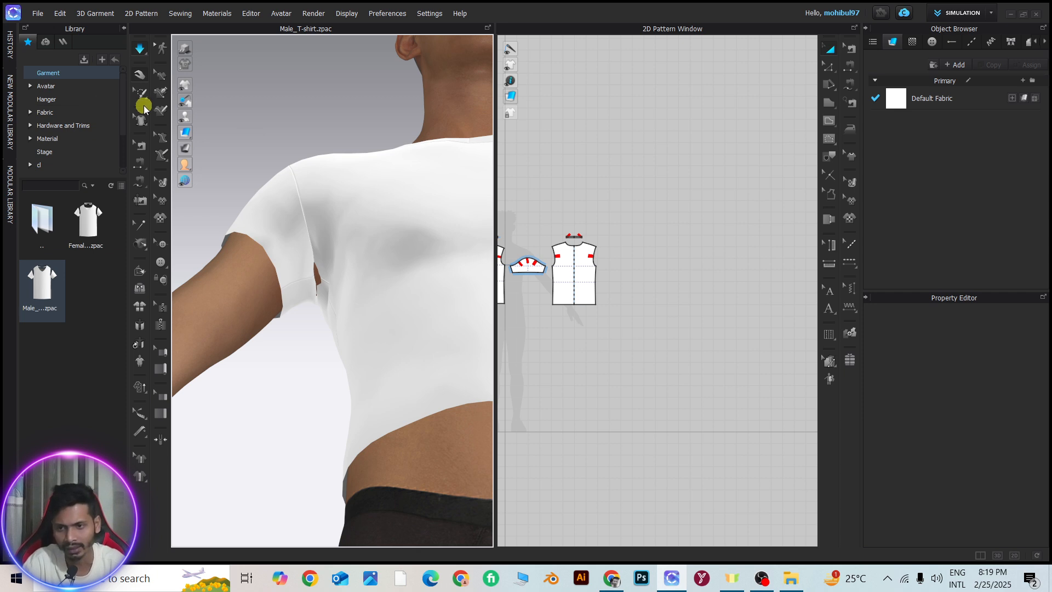
Brush over the mesh around the armpit gap with Select Mesh (Brush), at strength 11, size 75 and focal 50
{"action": "left_click", "coordinate": [143, 97]}
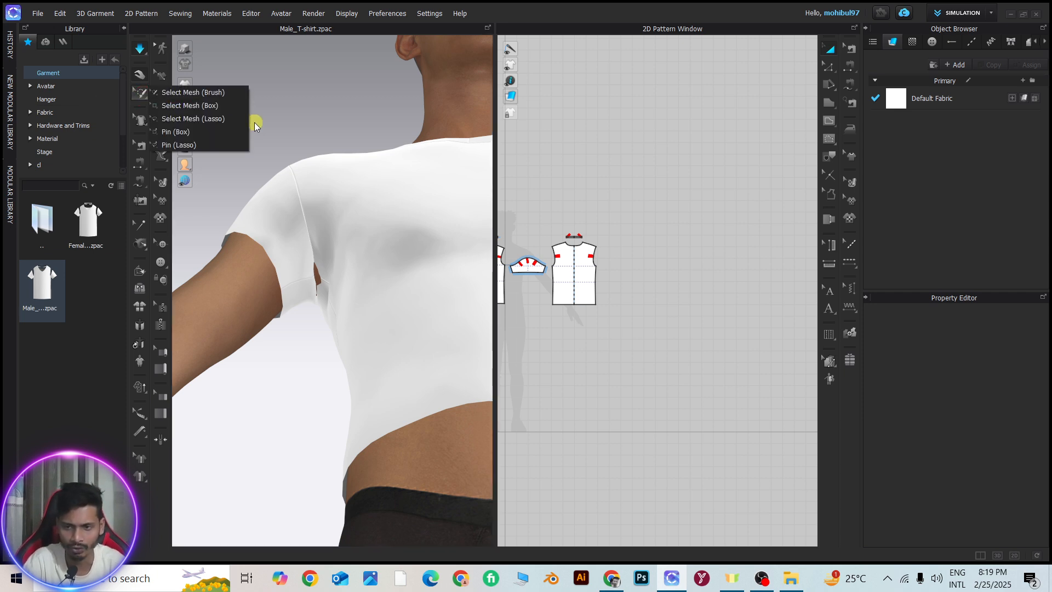
{"action": "left_click", "coordinate": [185, 92]}
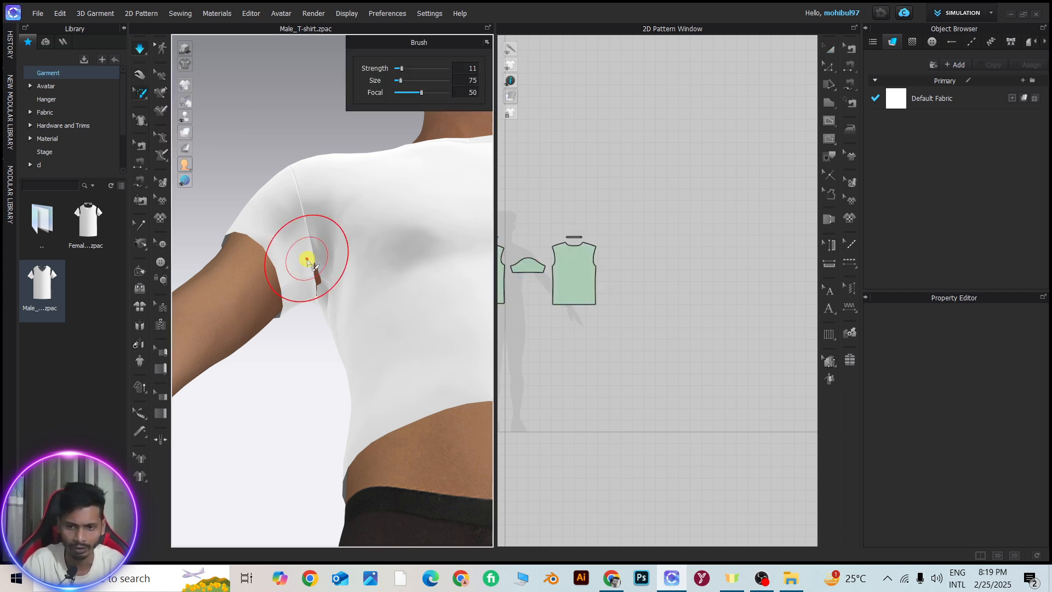
{"action": "left_click_drag", "start_coordinate": [305, 257], "coordinate": [325, 314]}
{"action": "mouse_move", "coordinate": [314, 300]}
{"action": "right_mouse_down"}
{"action": "mouse_move", "coordinate": [345, 310]}
{"action": "mouse_move", "coordinate": [329, 304]}
{"action": "right_mouse_up"}
{"action": "left_click_drag", "start_coordinate": [317, 253], "coordinate": [287, 293]}
{"action": "mouse_move", "coordinate": [296, 241]}
{"action": "left_mouse_down"}
{"action": "mouse_move", "coordinate": [299, 211]}
{"action": "mouse_move", "coordinate": [308, 270]}
{"action": "mouse_move", "coordinate": [344, 260]}
{"action": "left_mouse_up"}
Select the mesh around the armpit gap with Select Mesh (Box) and shift it to cover the gap
{"action": "left_click", "coordinate": [139, 96]}
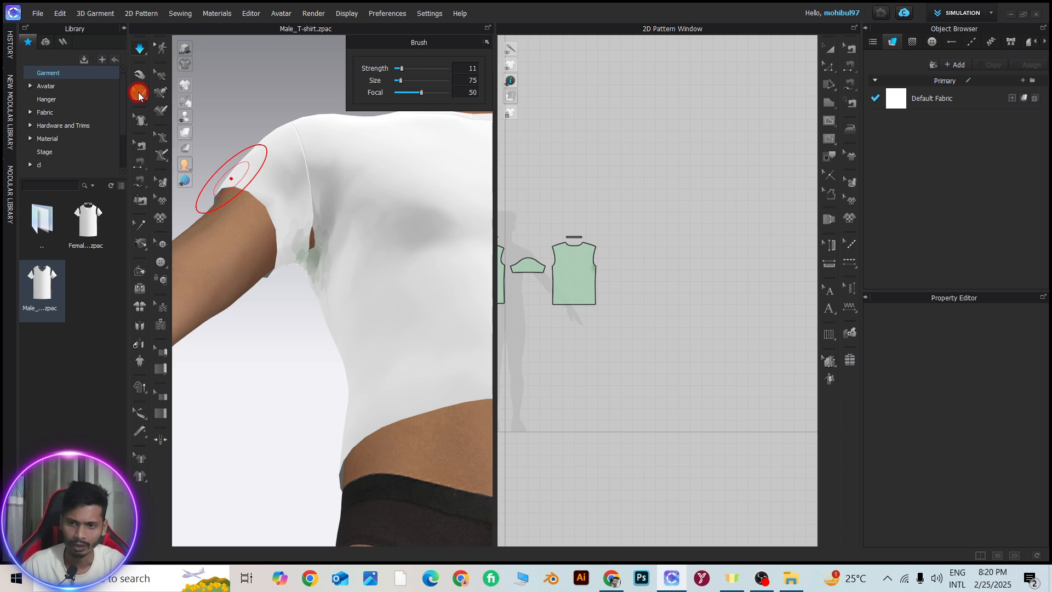
{"action": "left_click", "coordinate": [193, 106]}
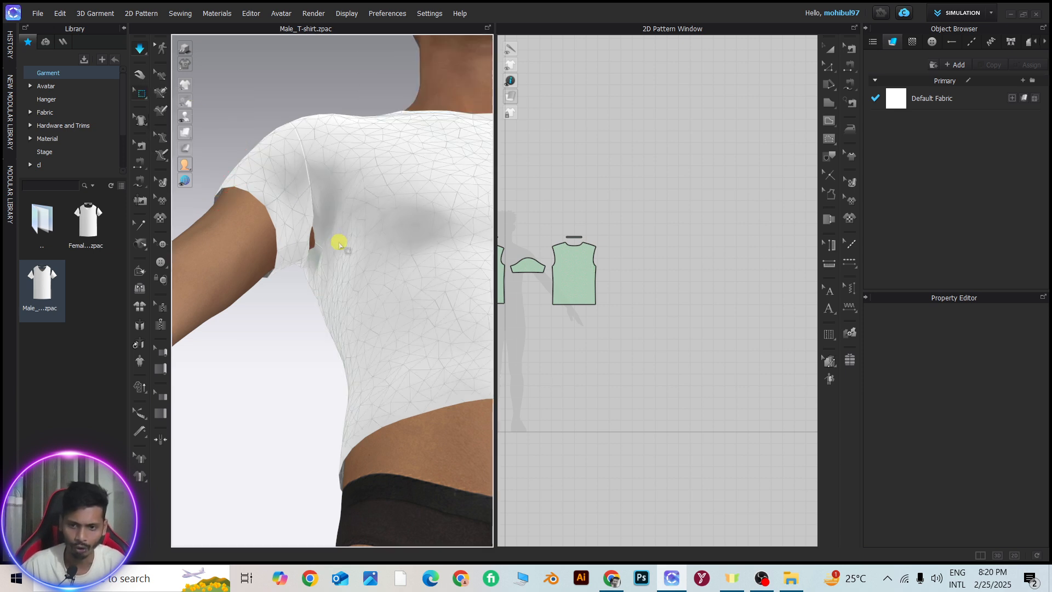
{"action": "left_click_drag", "start_coordinate": [282, 198], "coordinate": [329, 252]}
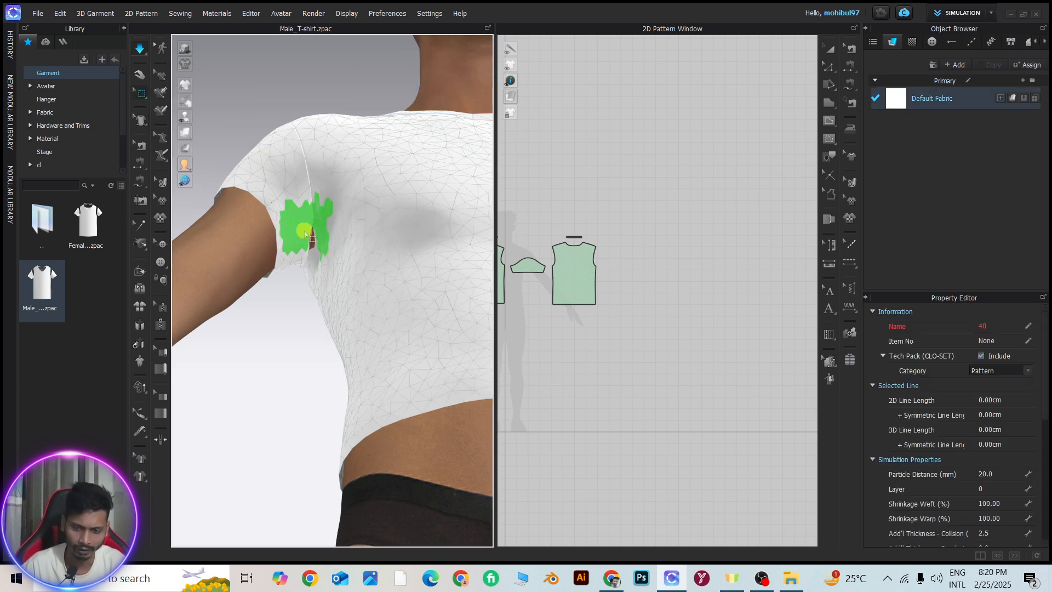
{"action": "right_click_drag", "start_coordinate": [301, 228], "coordinate": [298, 180]}
{"action": "left_click_drag", "start_coordinate": [301, 161], "coordinate": [308, 175]}
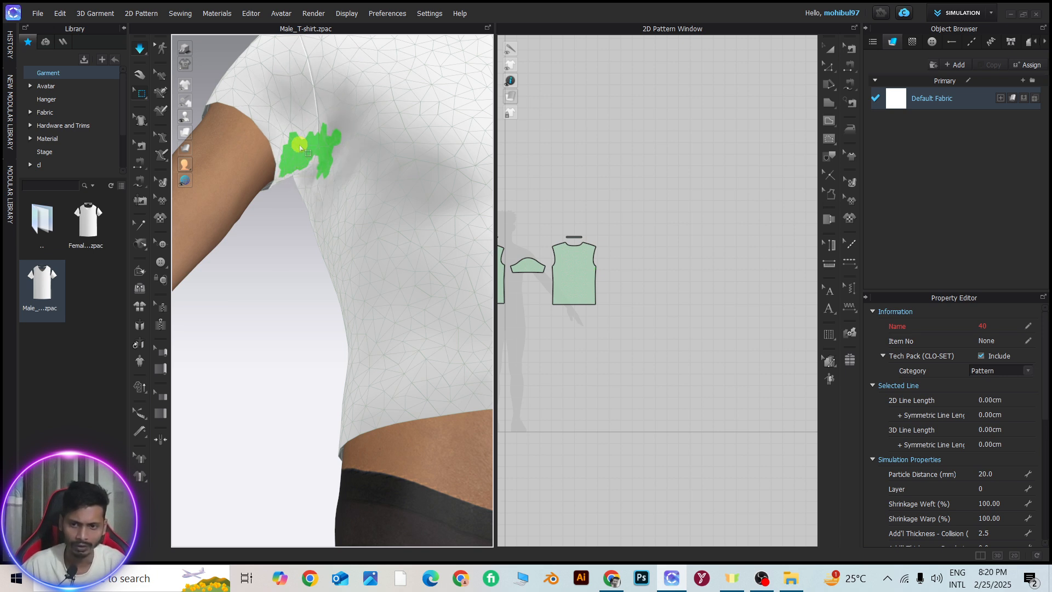
Adjust the selected mesh between the sleeve and the body to smooth the underarm
{"action": "scroll", "coordinate": [302, 147], "scroll_direction": "up", "scroll_amount": 3}
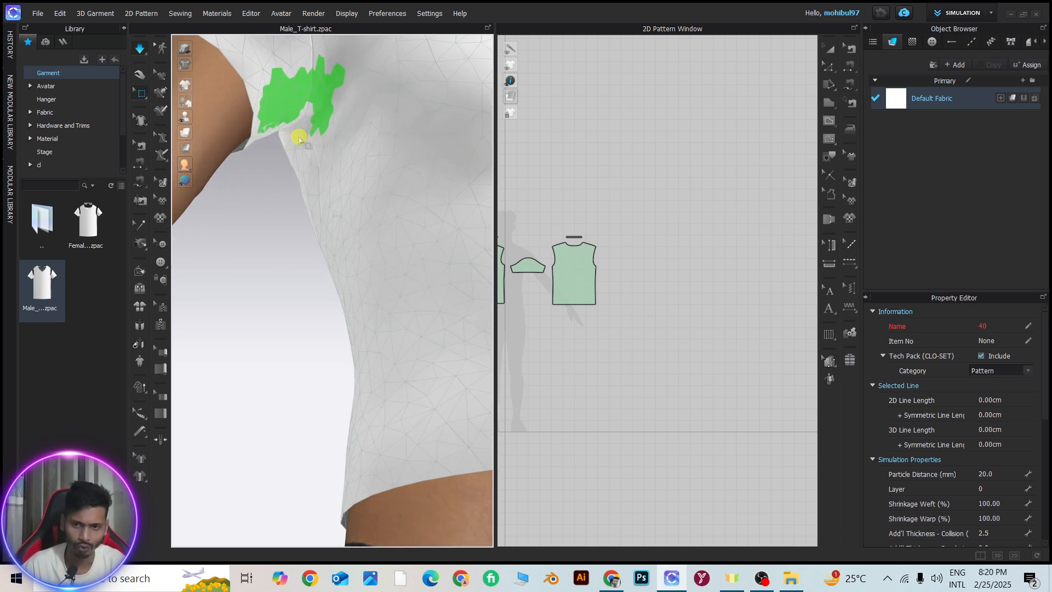
{"action": "scroll", "coordinate": [300, 139], "scroll_direction": "down", "scroll_amount": 2}
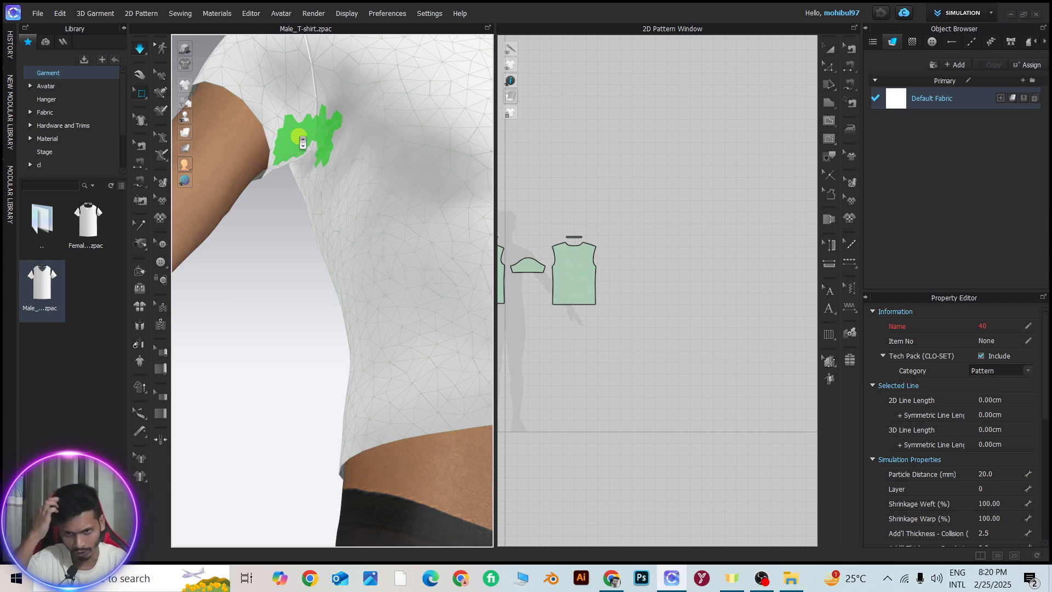
{"action": "left_click_drag", "start_coordinate": [299, 136], "coordinate": [306, 163]}
{"action": "mouse_move", "coordinate": [306, 163]}
{"action": "right_mouse_down"}
{"action": "mouse_move", "coordinate": [275, 168]}
{"action": "mouse_move", "coordinate": [288, 173]}
{"action": "right_mouse_up"}
{"action": "right_click_drag", "start_coordinate": [289, 174], "coordinate": [326, 189]}
{"action": "right_click_drag", "start_coordinate": [328, 227], "coordinate": [347, 252]}
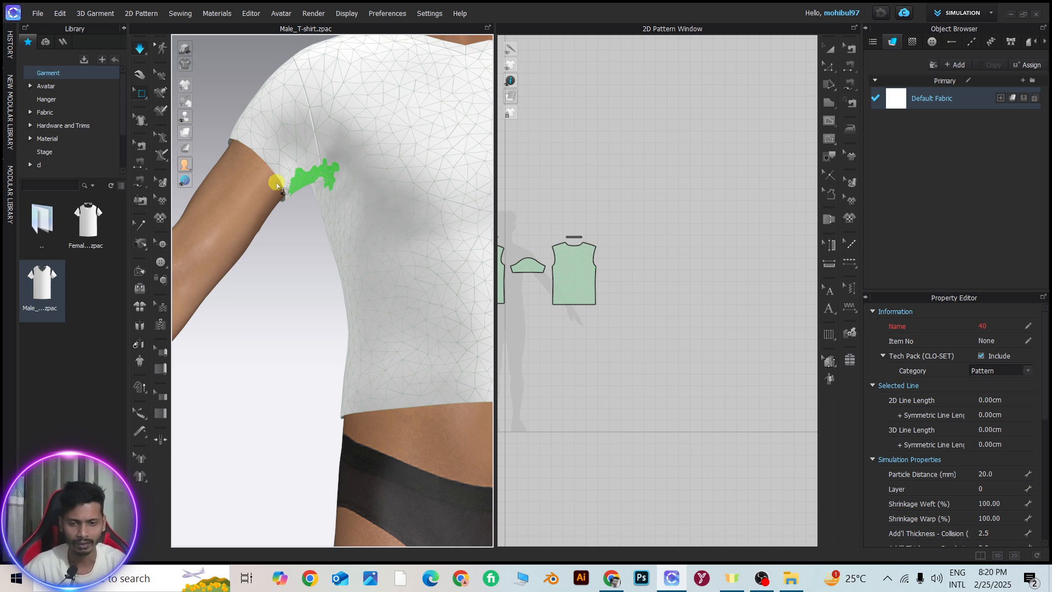
{"action": "right_click_drag", "start_coordinate": [387, 183], "coordinate": [284, 180]}
Return to the Select/Move tool and inspect the T-shirt's underarm and sleeve
{"action": "left_click", "coordinate": [142, 80]}
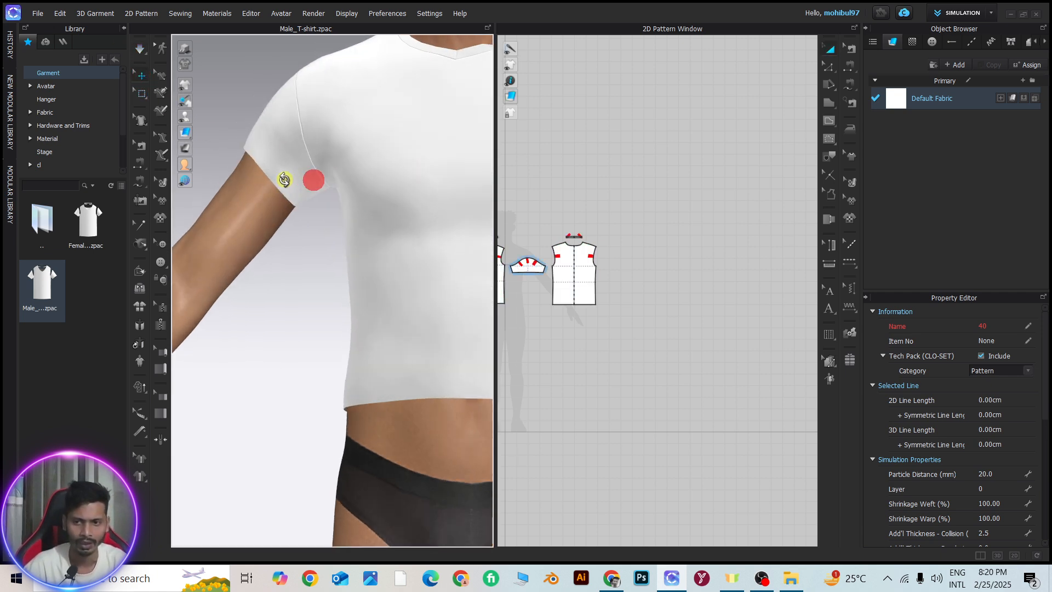
{"action": "scroll", "coordinate": [316, 222], "scroll_direction": "down", "scroll_amount": 2}
{"action": "right_click_drag", "start_coordinate": [316, 221], "coordinate": [306, 208]}
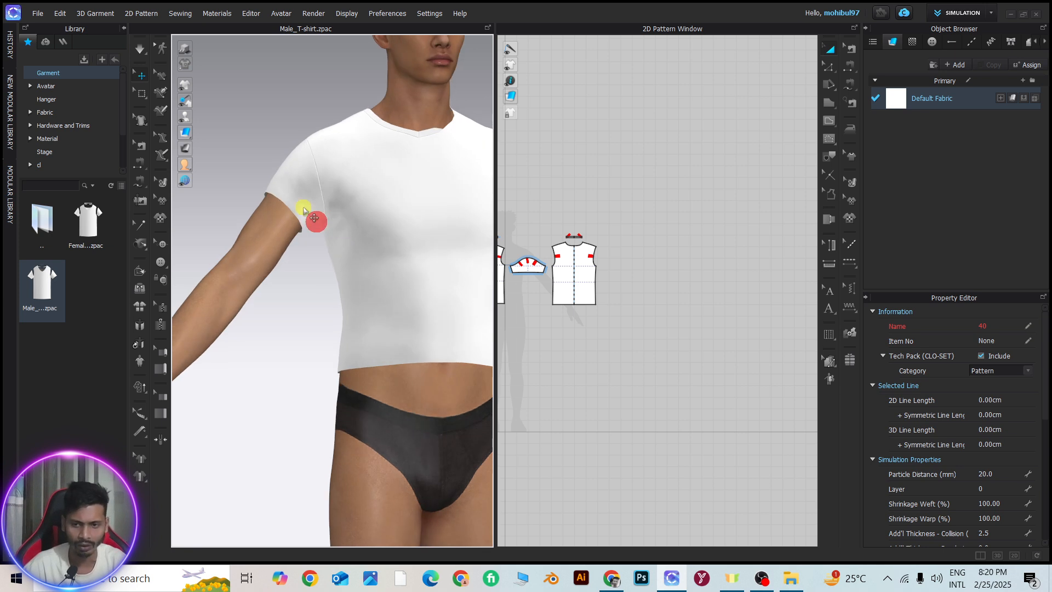
{"action": "scroll", "coordinate": [315, 211], "scroll_direction": "up", "scroll_amount": 2}
Select a small mesh area just below the front neckline with Select Mesh (Lasso)
{"action": "left_click", "coordinate": [141, 93]}
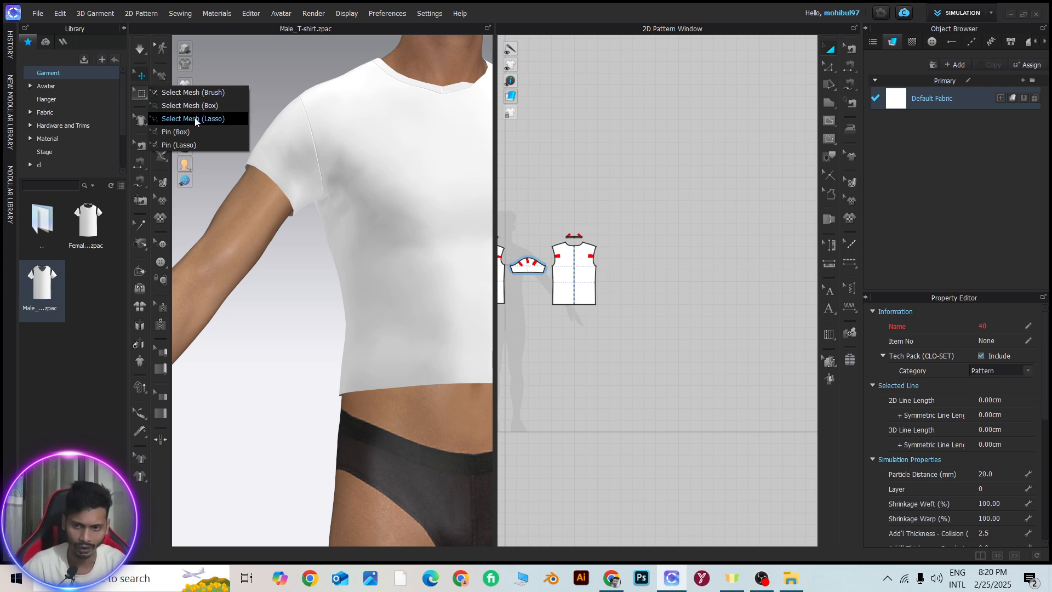
{"action": "left_click", "coordinate": [196, 119]}
{"action": "scroll", "coordinate": [353, 187], "scroll_direction": "down", "scroll_amount": 2}
{"action": "scroll", "coordinate": [439, 207], "scroll_direction": "down", "scroll_amount": 3}
{"action": "right_click_drag", "start_coordinate": [433, 207], "coordinate": [422, 234]}
{"action": "scroll", "coordinate": [326, 205], "scroll_direction": "up", "scroll_amount": 4}
{"action": "scroll", "coordinate": [277, 187], "scroll_direction": "down", "scroll_amount": 2}
{"action": "scroll", "coordinate": [404, 235], "scroll_direction": "up", "scroll_amount": 3}
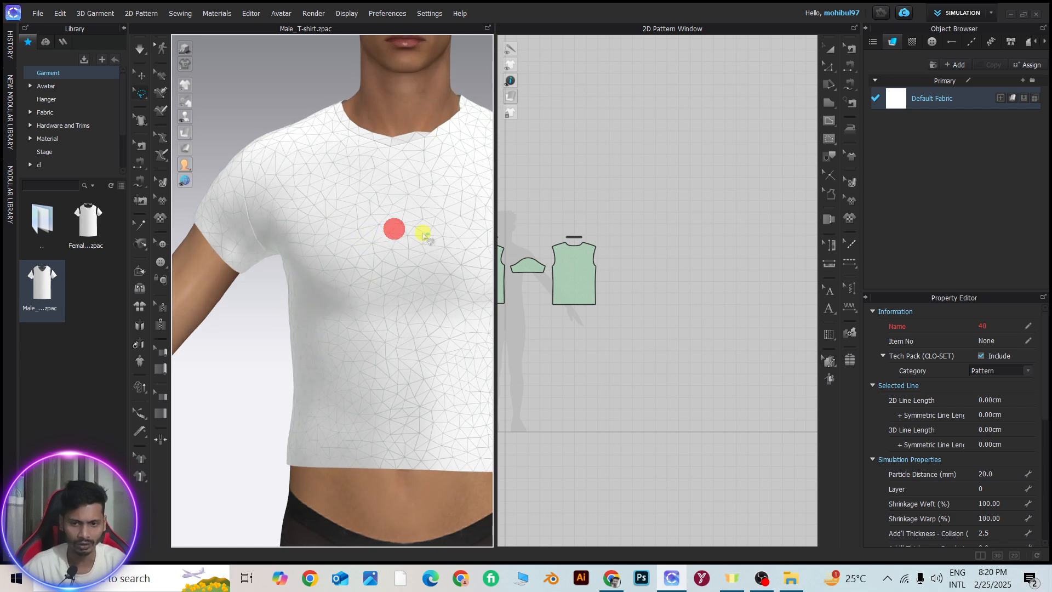
{"action": "middle_click_drag", "start_coordinate": [423, 234], "coordinate": [333, 214]}
{"action": "left_click_drag", "start_coordinate": [346, 164], "coordinate": [324, 204]}
{"action": "left_click", "coordinate": [291, 149]}
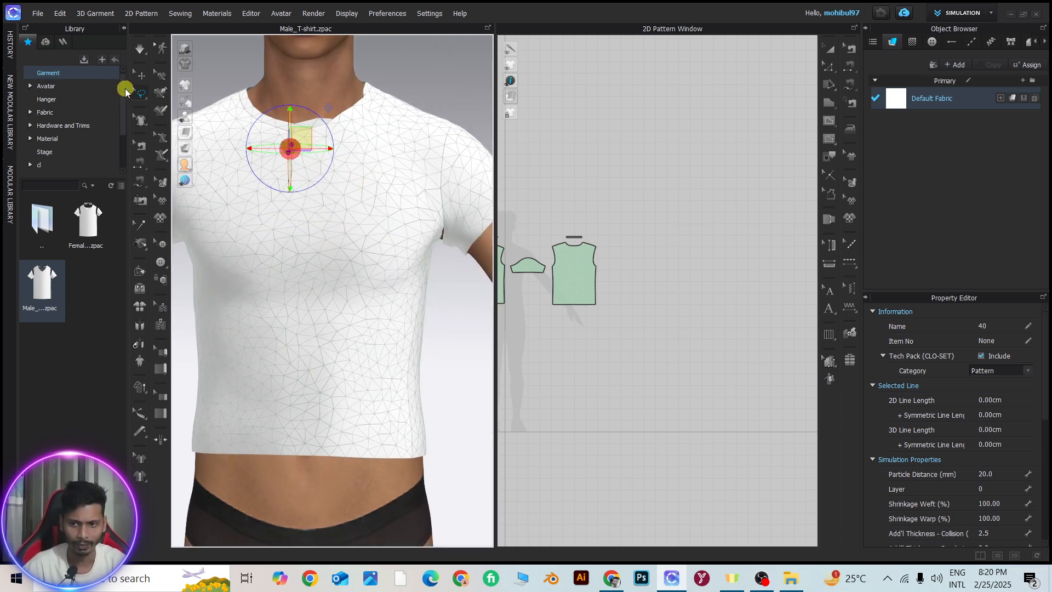
Lasso a larger mesh area on the chest of the front piece in the 2D pattern window
{"action": "left_click", "coordinate": [141, 93]}
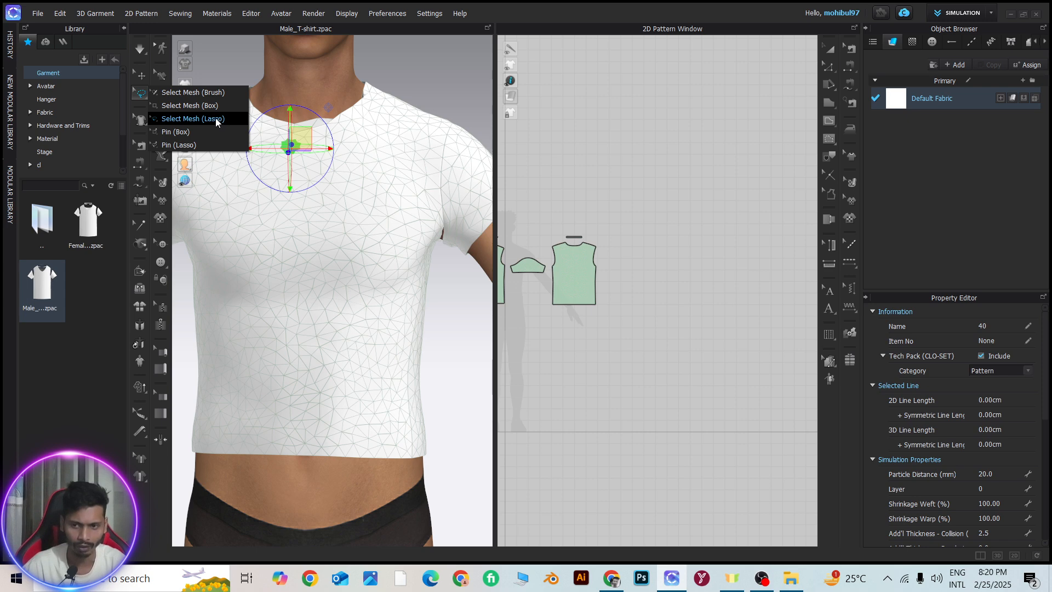
{"action": "left_click", "coordinate": [202, 132]}
{"action": "scroll", "coordinate": [570, 275], "scroll_direction": "down", "scroll_amount": 2}
{"action": "middle_click_drag", "start_coordinate": [570, 274], "coordinate": [671, 264]}
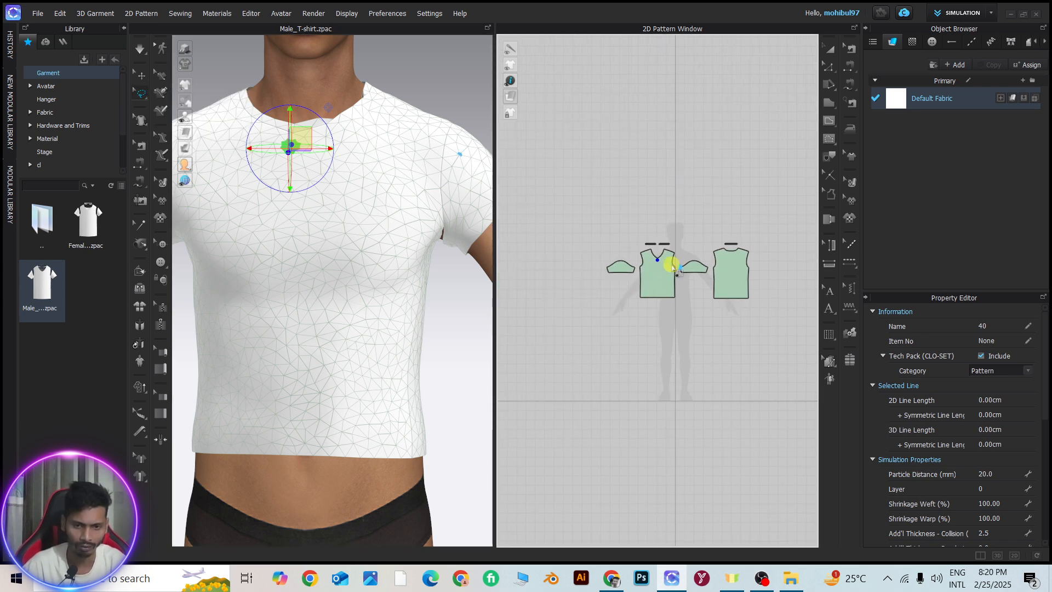
{"action": "scroll", "coordinate": [675, 268], "scroll_direction": "up", "scroll_amount": 5}
{"action": "mouse_move", "coordinate": [587, 254]}
{"action": "left_mouse_down"}
{"action": "mouse_move", "coordinate": [681, 286]}
{"action": "mouse_move", "coordinate": [559, 387]}
{"action": "mouse_move", "coordinate": [532, 231]}
{"action": "mouse_move", "coordinate": [595, 266]}
{"action": "left_mouse_up"}
{"action": "scroll", "coordinate": [570, 310], "scroll_direction": "down", "scroll_amount": 5}
{"action": "scroll", "coordinate": [330, 258], "scroll_direction": "down", "scroll_amount": 3}
Pull the selected chest mesh outward from the avatar's body, working from a side view
{"action": "right_click_drag", "start_coordinate": [330, 258], "coordinate": [389, 282]}
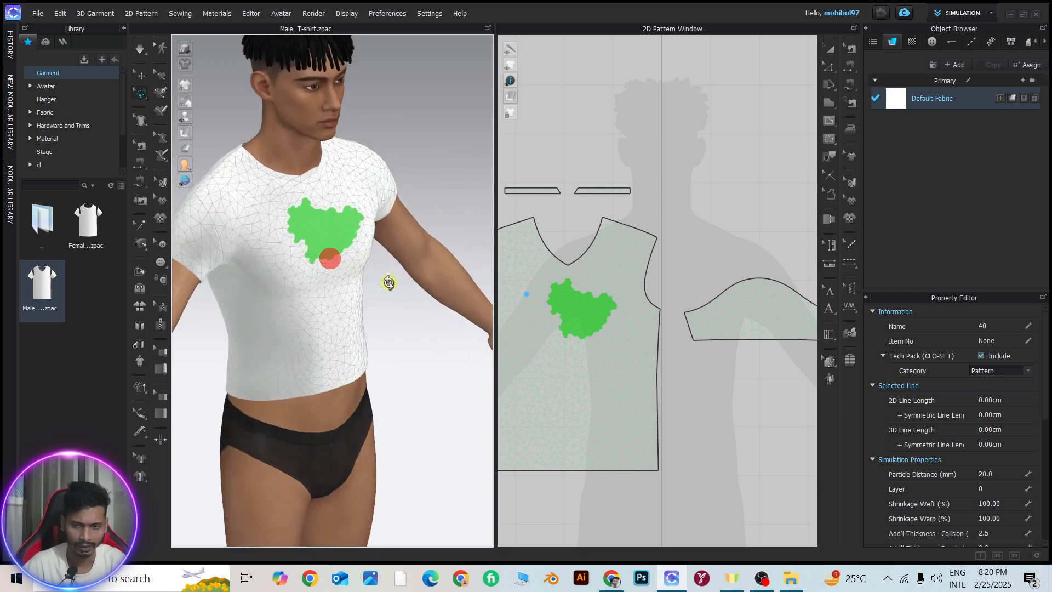
{"action": "scroll", "coordinate": [301, 188], "scroll_direction": "up", "scroll_amount": 3}
{"action": "mouse_move", "coordinate": [336, 225]}
{"action": "right_mouse_down"}
{"action": "mouse_move", "coordinate": [302, 205]}
{"action": "mouse_move", "coordinate": [315, 198]}
{"action": "mouse_move", "coordinate": [265, 208]}
{"action": "mouse_move", "coordinate": [411, 246]}
{"action": "mouse_move", "coordinate": [350, 211]}
{"action": "right_mouse_up"}
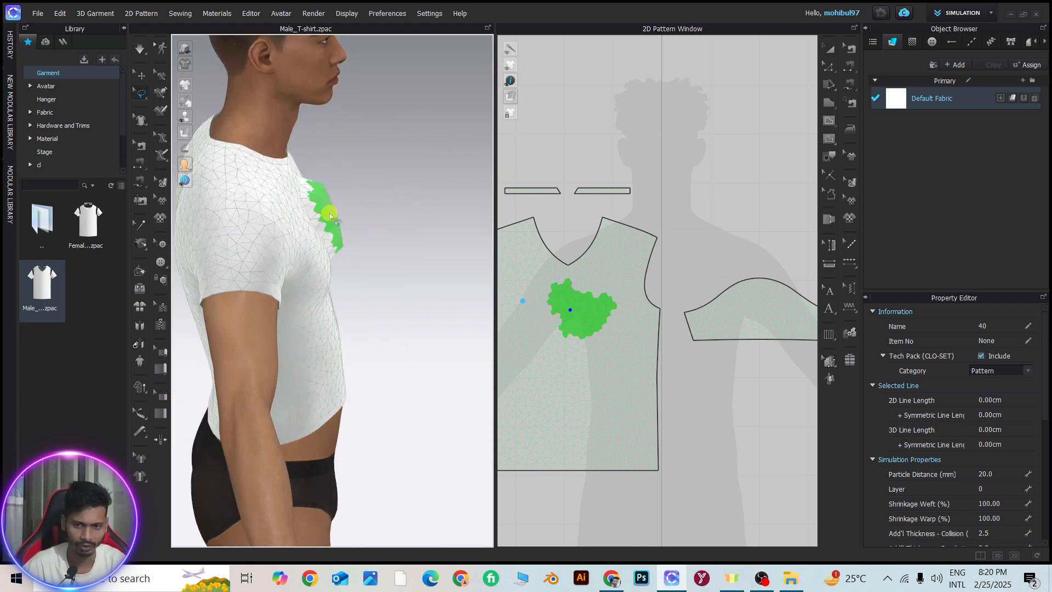
{"action": "mouse_move", "coordinate": [331, 216]}
{"action": "left_mouse_down"}
{"action": "mouse_move", "coordinate": [358, 207]}
{"action": "mouse_move", "coordinate": [347, 208]}
{"action": "left_mouse_up"}
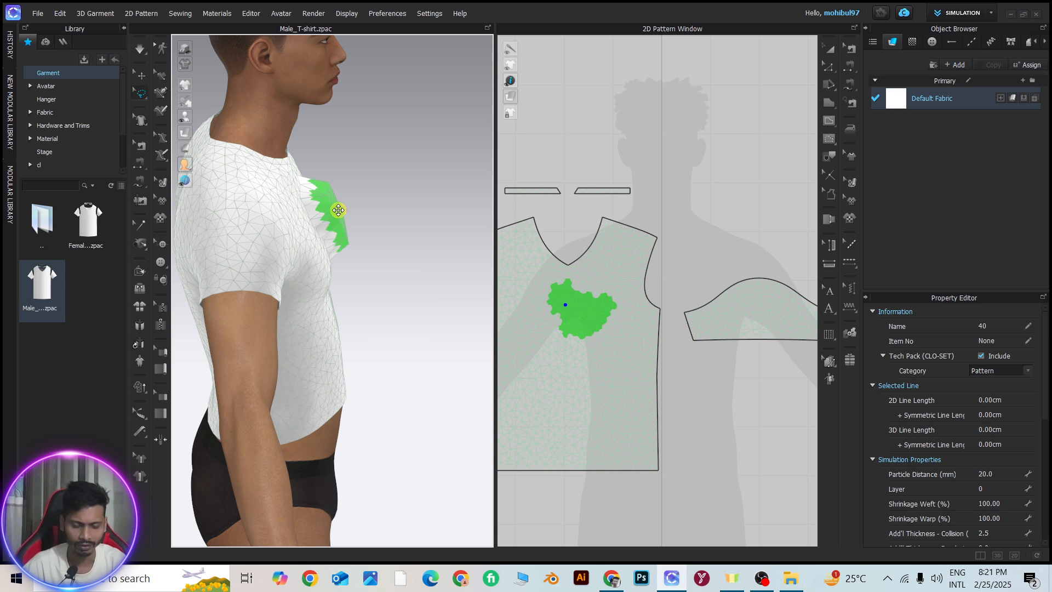
{"action": "left_click_drag", "start_coordinate": [327, 212], "coordinate": [354, 211]}
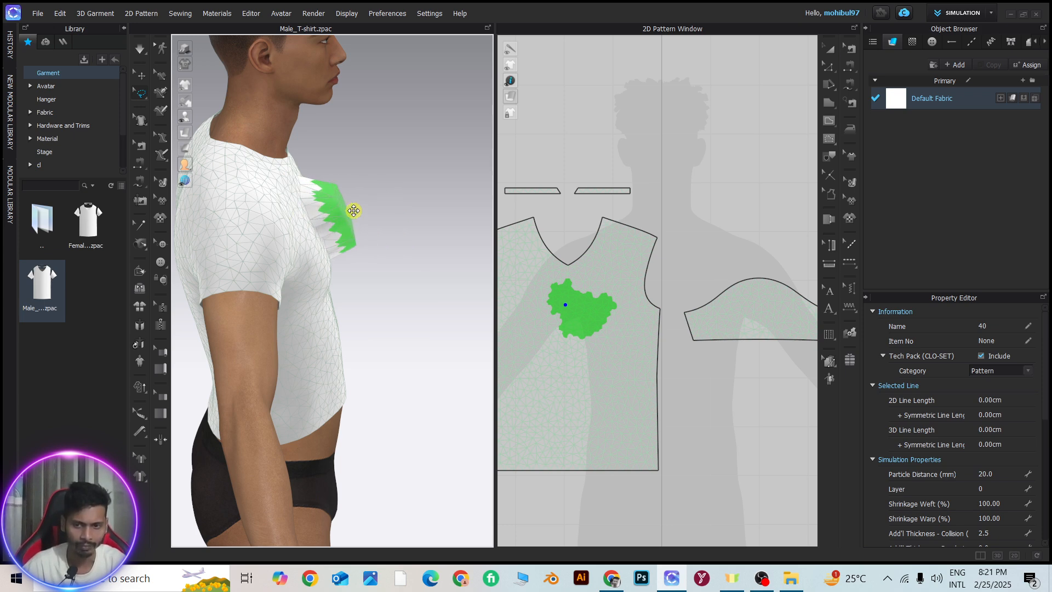
{"action": "right_click_drag", "start_coordinate": [349, 209], "coordinate": [326, 209]}
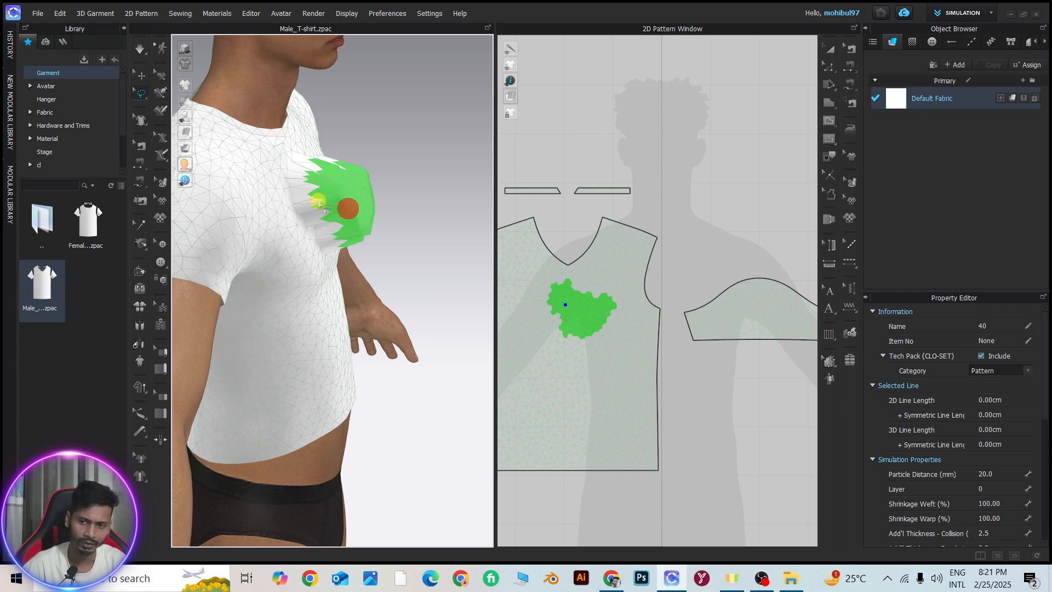
Simulate the T-shirt to settle the pulled mesh back onto the chest, and return to the front view
{"action": "right_click_drag", "start_coordinate": [400, 265], "coordinate": [303, 162]}
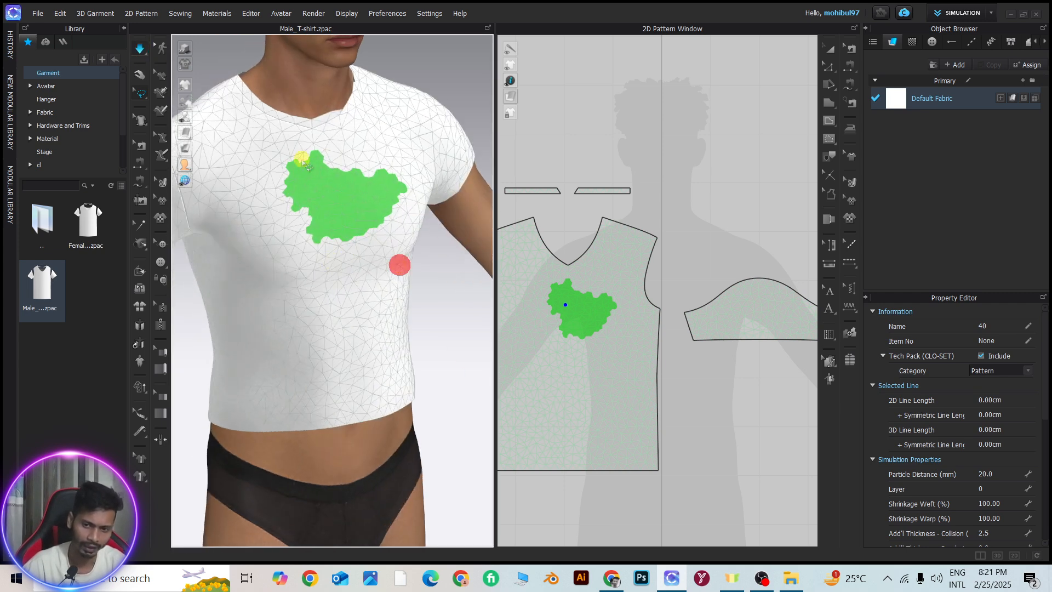
{"action": "right_click_drag", "start_coordinate": [351, 224], "coordinate": [291, 218]}
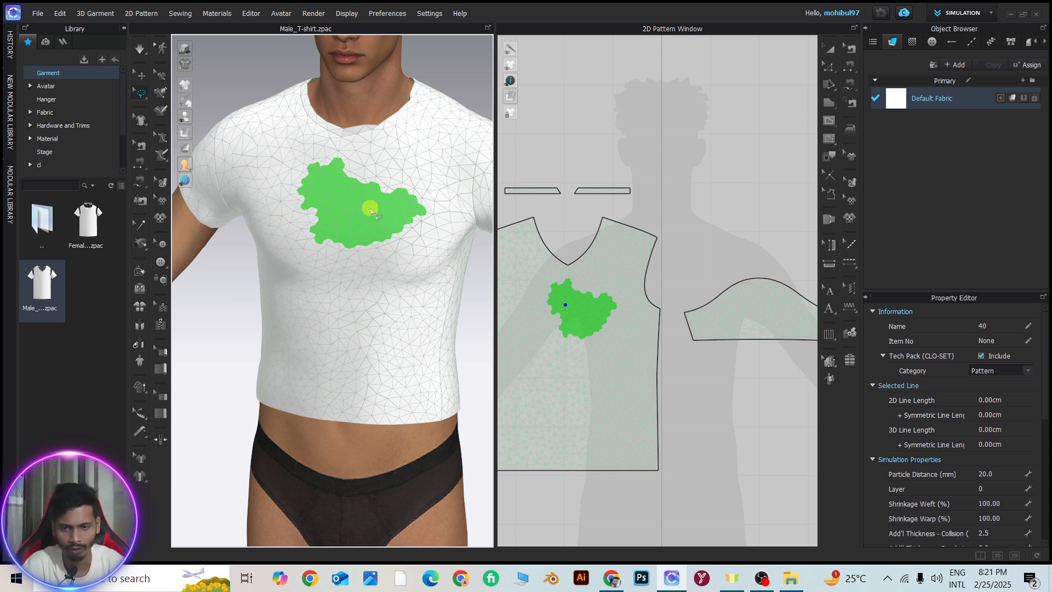
{"action": "key", "text": "2"}
Pin a rectangular mesh area on the chest of the front piece in the 2D pattern window with Pin (Box)
{"action": "left_click", "coordinate": [141, 92]}
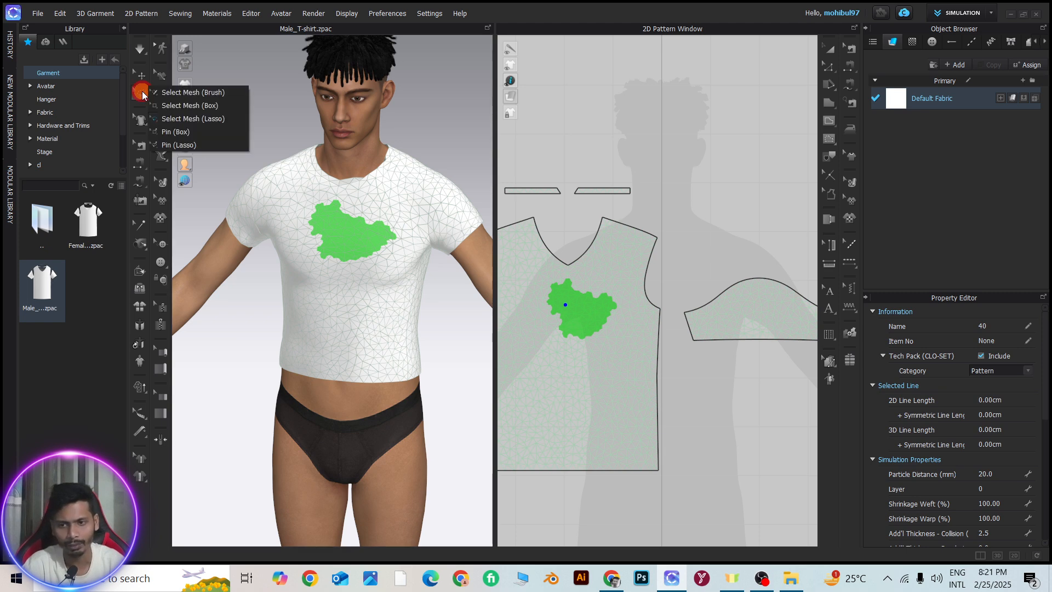
{"action": "left_click", "coordinate": [174, 131]}
{"action": "scroll", "coordinate": [602, 364], "scroll_direction": "down", "scroll_amount": 2}
{"action": "scroll", "coordinate": [552, 333], "scroll_direction": "up", "scroll_amount": 6}
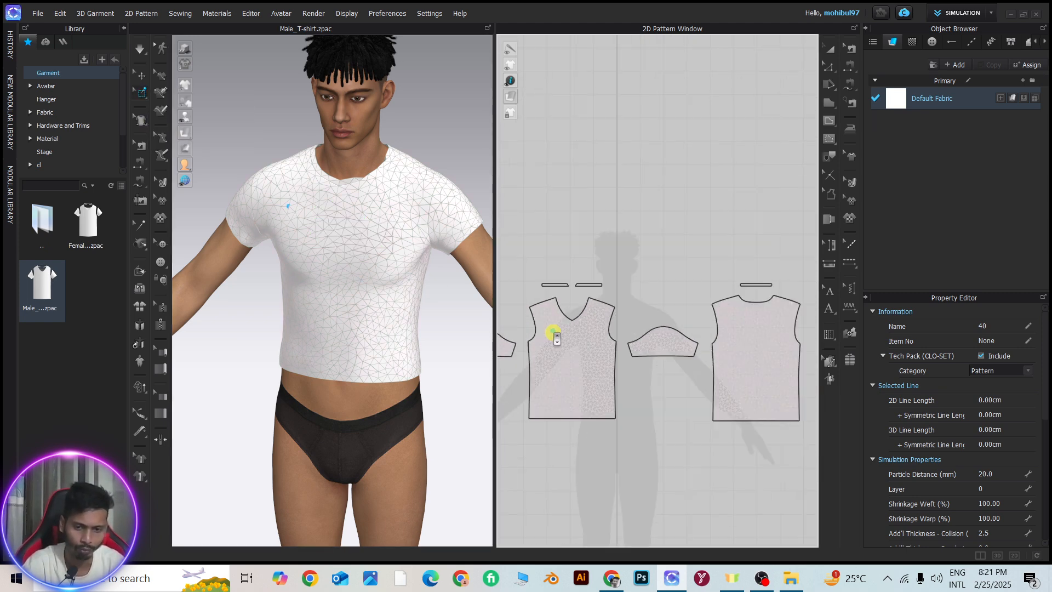
{"action": "left_click_drag", "start_coordinate": [611, 229], "coordinate": [713, 316]}
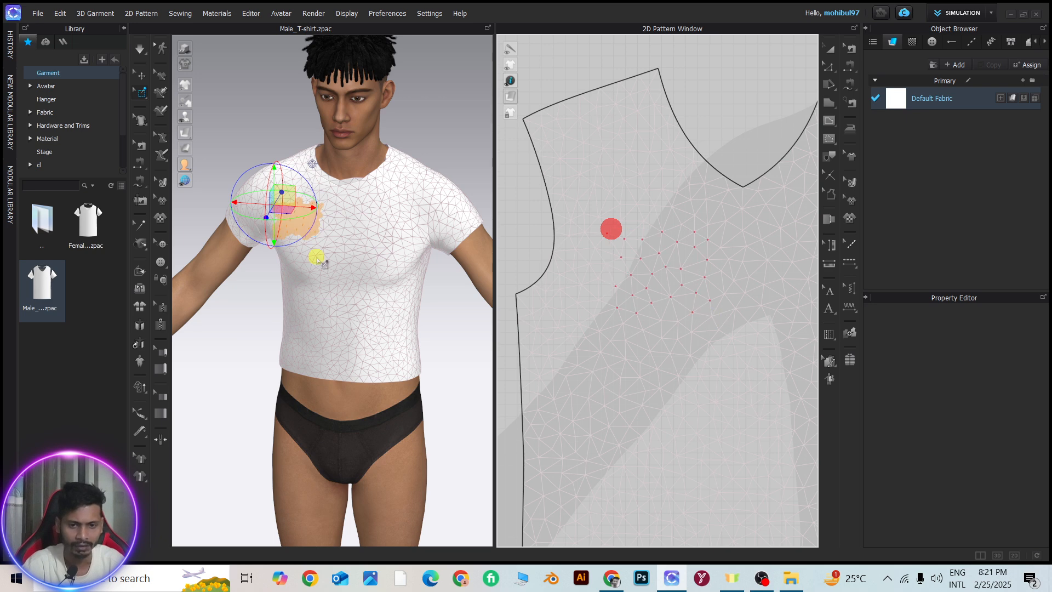
Pull the pinned chest mesh outward from the avatar's body in the 3D window, working from a side view
{"action": "scroll", "coordinate": [314, 255], "scroll_direction": "down", "scroll_amount": 2}
{"action": "right_click_drag", "start_coordinate": [276, 231], "coordinate": [397, 246]}
{"action": "scroll", "coordinate": [317, 253], "scroll_direction": "up", "scroll_amount": 4}
{"action": "middle_click_drag", "start_coordinate": [296, 191], "coordinate": [381, 348]}
{"action": "scroll", "coordinate": [368, 347], "scroll_direction": "up", "scroll_amount": 4}
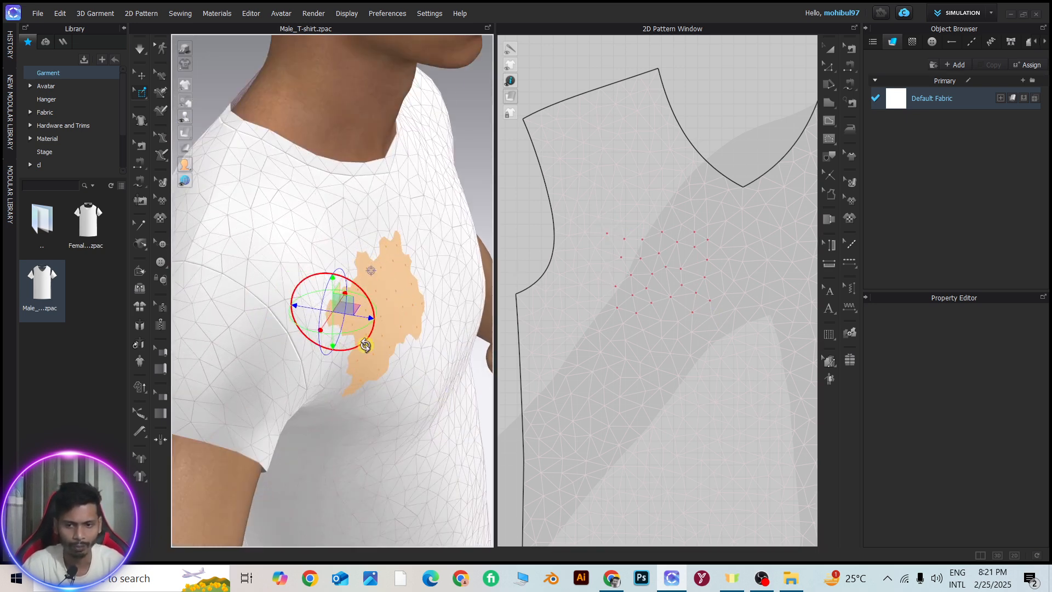
{"action": "right_click_drag", "start_coordinate": [387, 340], "coordinate": [420, 333]}
{"action": "left_click_drag", "start_coordinate": [346, 304], "coordinate": [390, 307]}
{"action": "scroll", "coordinate": [414, 371], "scroll_direction": "down", "scroll_amount": 3}
{"action": "right_click_drag", "start_coordinate": [414, 371], "coordinate": [359, 367]}
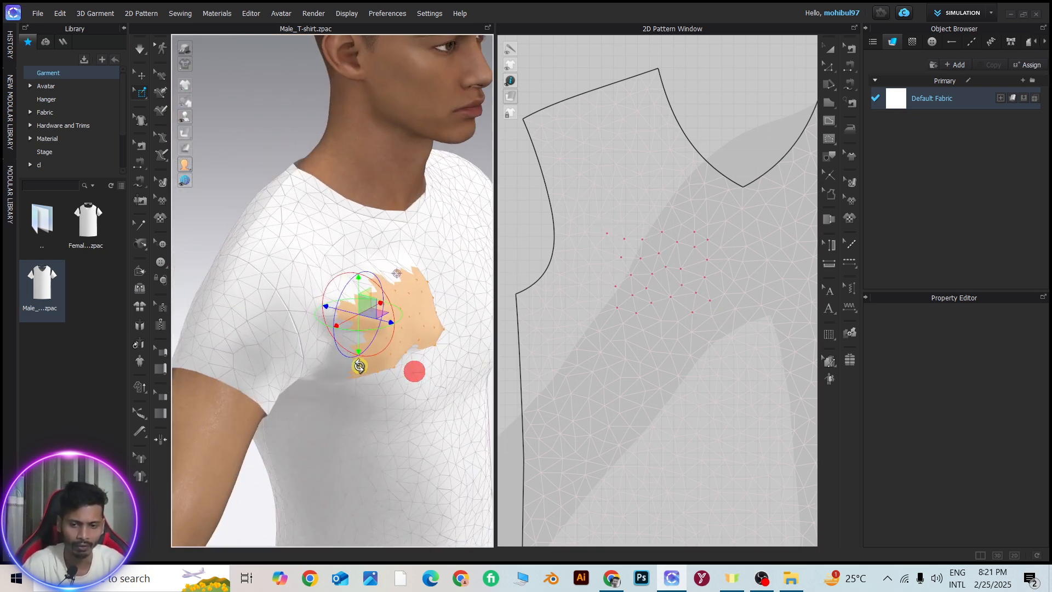
Simulate the T-shirt with the chest pins in place and check the pulled-out area from the side
{"action": "left_click", "coordinate": [138, 48]}
{"action": "left_click_drag", "start_coordinate": [403, 344], "coordinate": [404, 343]}
{"action": "right_click_drag", "start_coordinate": [404, 343], "coordinate": [477, 336]}
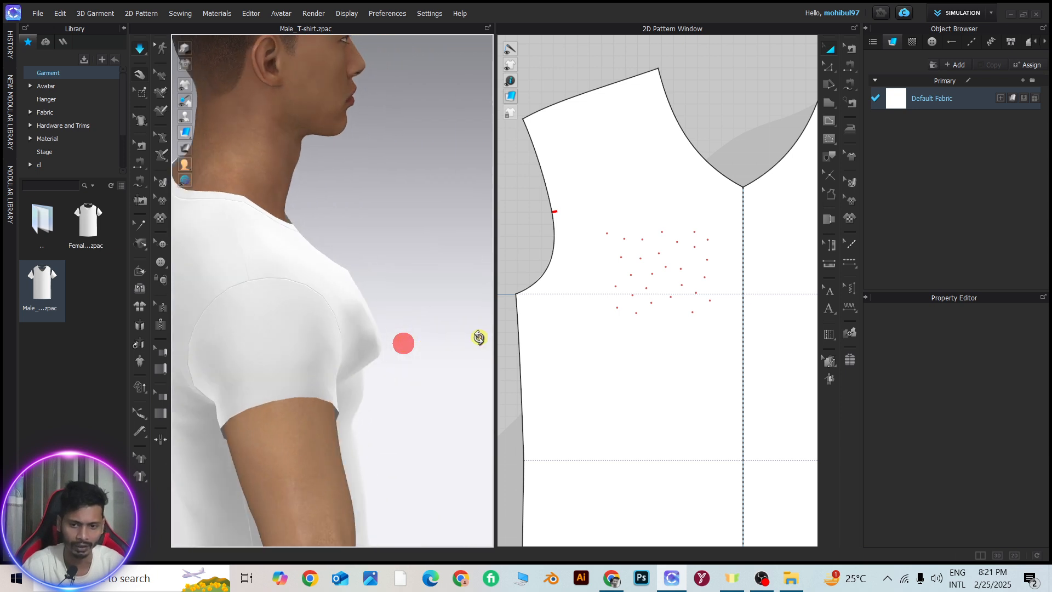
{"action": "left_click", "coordinate": [346, 297]}
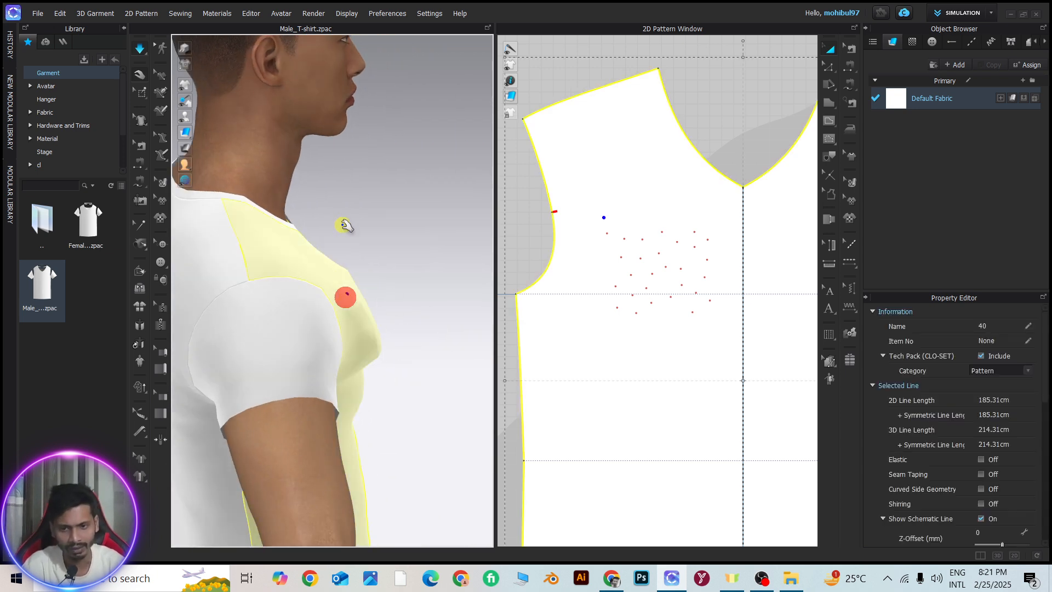
{"action": "right_click_drag", "start_coordinate": [371, 316], "coordinate": [249, 312]}
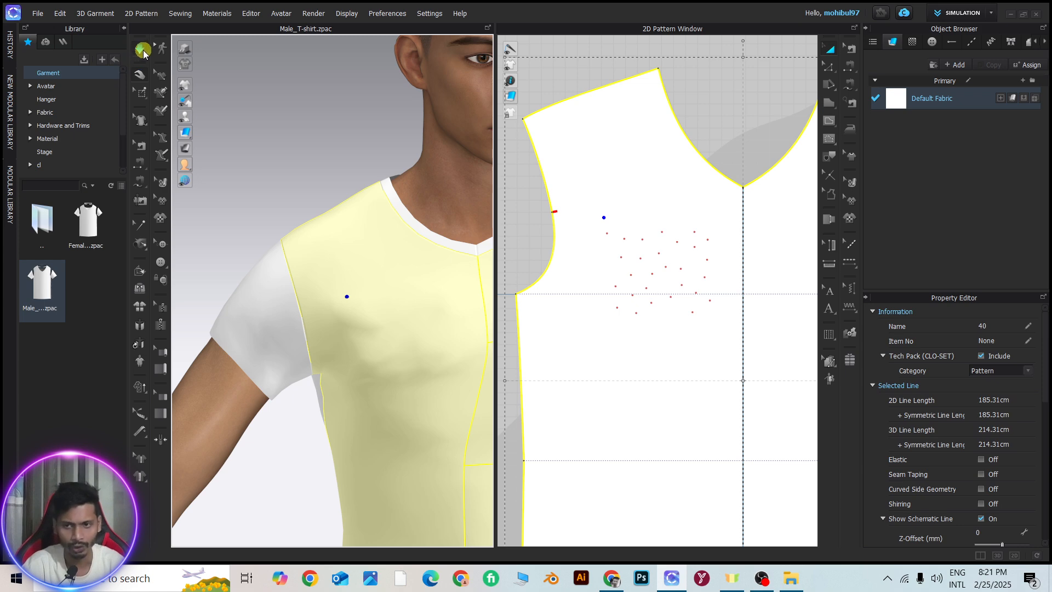
Stop the simulation and delete all pins from the T-shirt
{"action": "left_click", "coordinate": [143, 51]}
{"action": "scroll", "coordinate": [339, 406], "scroll_direction": "down", "scroll_amount": 3}
{"action": "right_click_drag", "start_coordinate": [346, 407], "coordinate": [404, 402]}
{"action": "scroll", "coordinate": [357, 308], "scroll_direction": "up", "scroll_amount": 4}
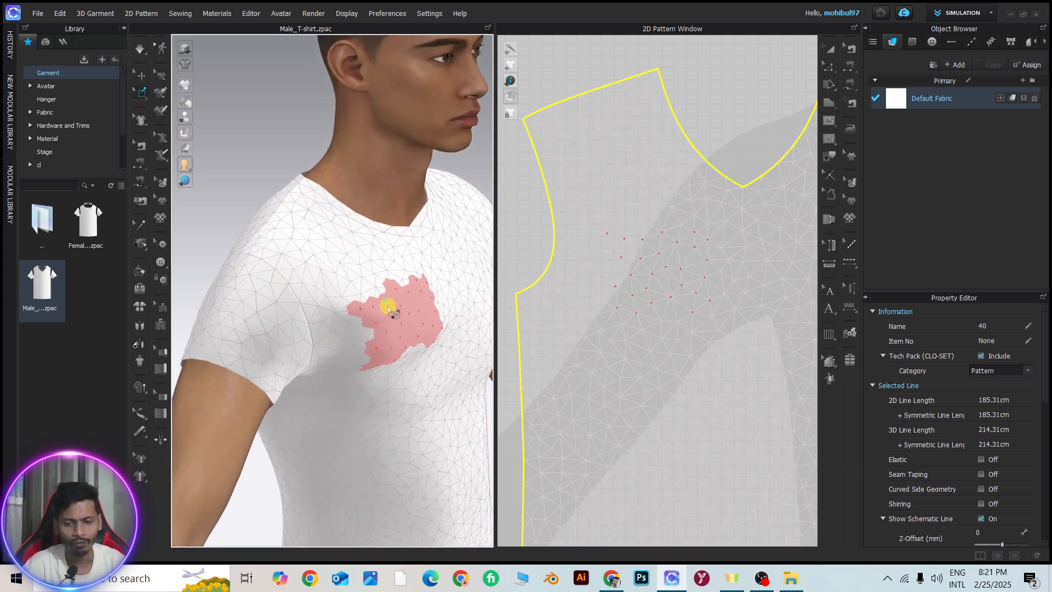
{"action": "left_click", "coordinate": [400, 325]}
{"action": "right_click", "coordinate": [400, 324]}
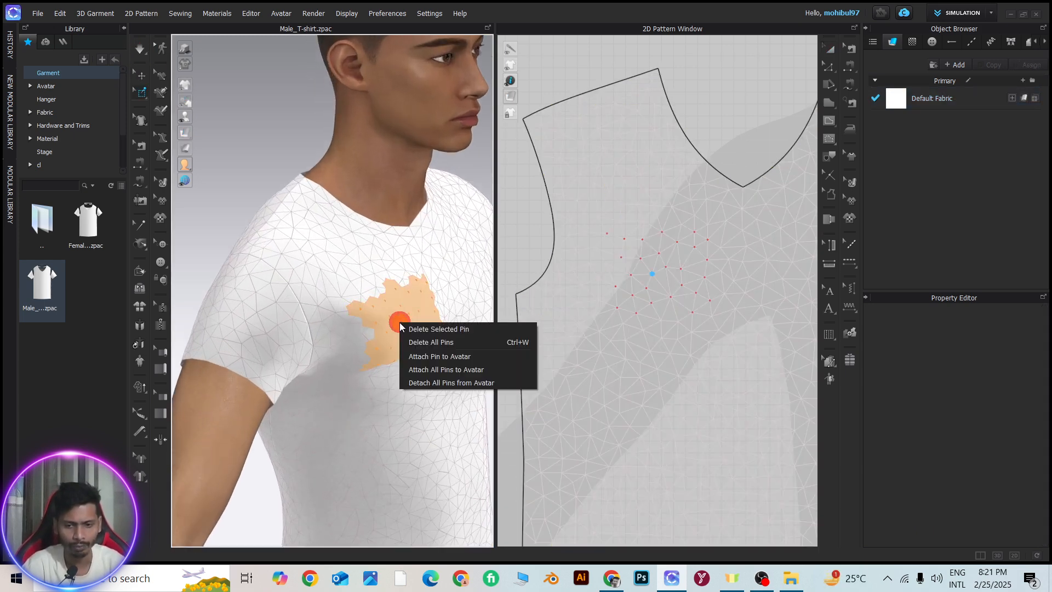
{"action": "left_click", "coordinate": [435, 342]}
Simulate the unpinned T-shirt until the chest settles back onto the avatar, and stop the simulation
{"action": "right_click_drag", "start_coordinate": [435, 338], "coordinate": [331, 330]}
{"action": "scroll", "coordinate": [370, 335], "scroll_direction": "up", "scroll_amount": 4}
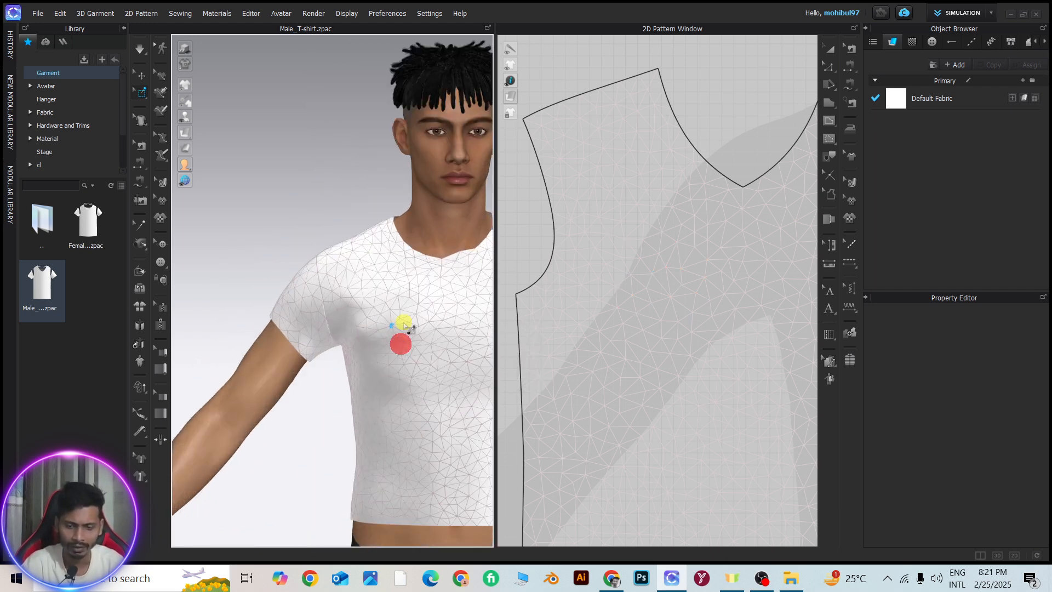
{"action": "scroll", "coordinate": [395, 384], "scroll_direction": "down", "scroll_amount": 3}
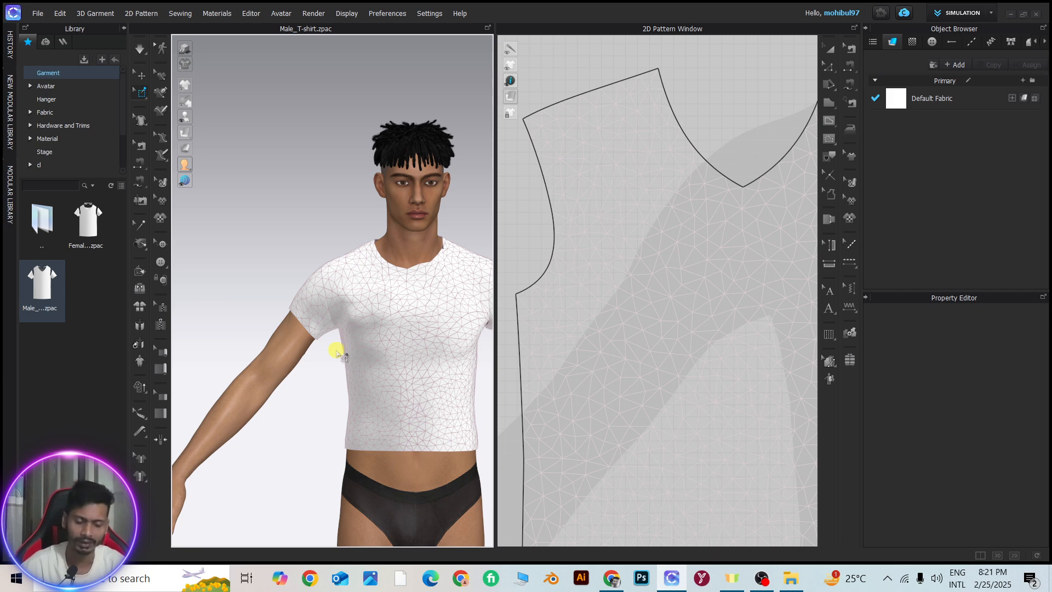
{"action": "key", "text": "space"}
{"action": "scroll", "coordinate": [384, 314], "scroll_direction": "up", "scroll_amount": 4}
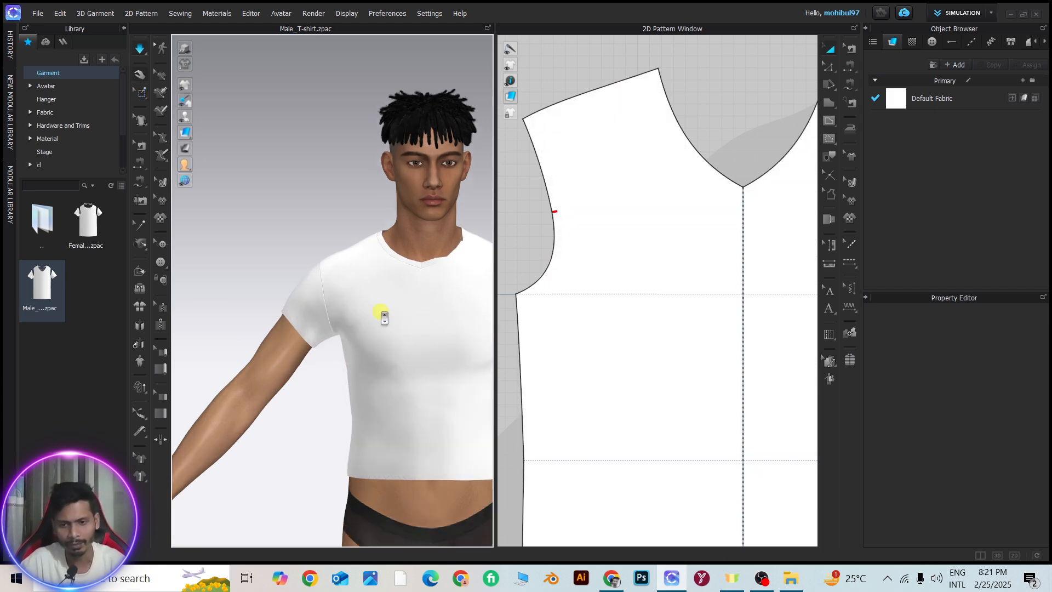
{"action": "right_click_drag", "start_coordinate": [367, 324], "coordinate": [418, 327]}
{"action": "key", "text": "space"}
Box-pin five separate areas on the 2D front piece: two on the chest, one mid-abdomen and one near each side seam
{"action": "left_click", "coordinate": [142, 92]}
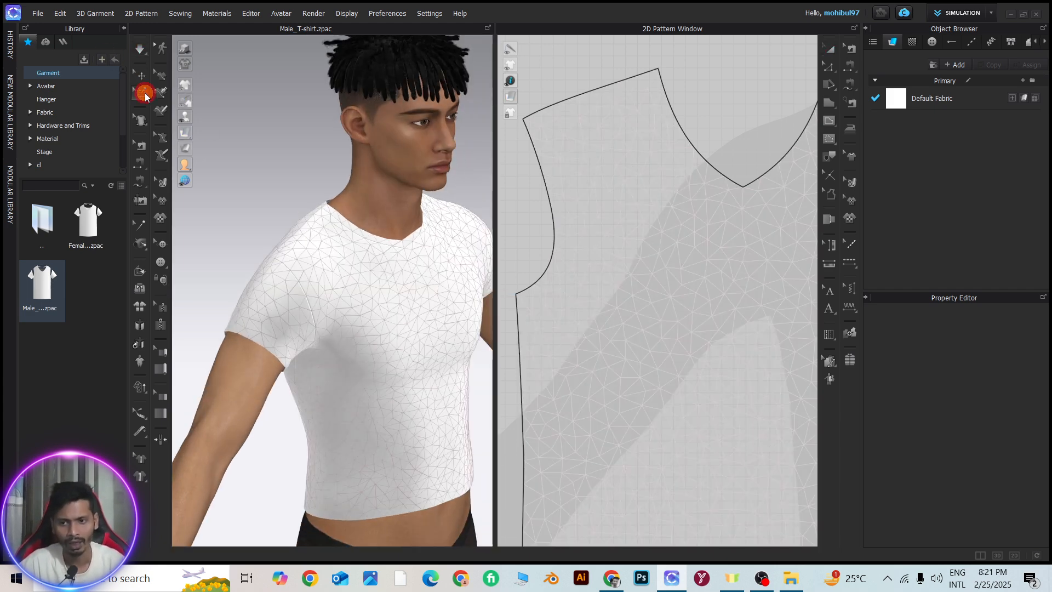
{"action": "left_click", "coordinate": [173, 131]}
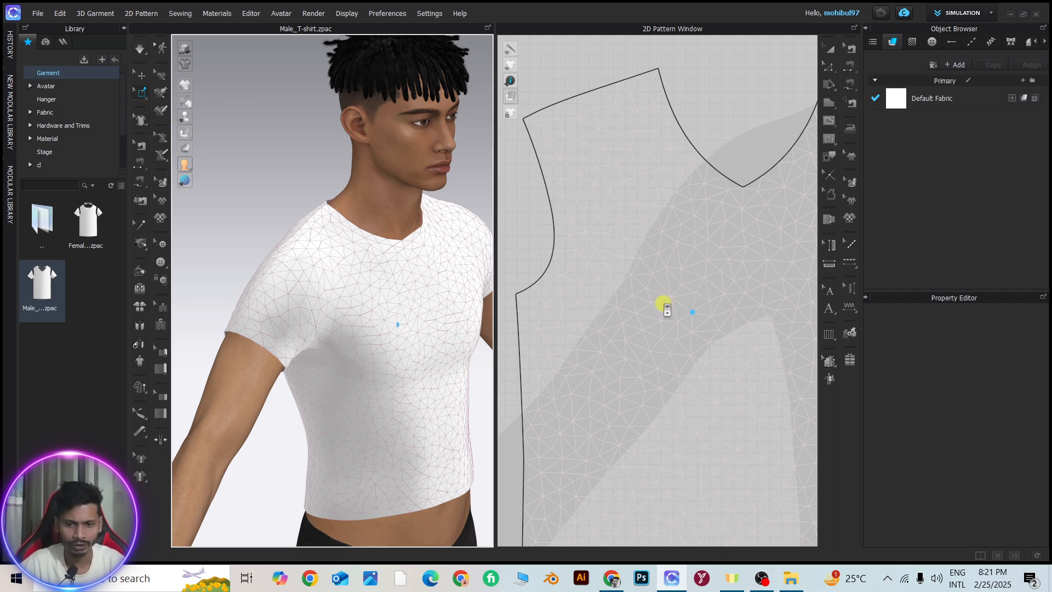
{"action": "scroll", "coordinate": [665, 303], "scroll_direction": "down", "scroll_amount": 5}
{"action": "left_click_drag", "start_coordinate": [640, 297], "coordinate": [667, 320]}
{"action": "left_click_drag", "start_coordinate": [690, 357], "coordinate": [698, 368]}
{"action": "left_click_drag", "start_coordinate": [709, 297], "coordinate": [743, 359]}
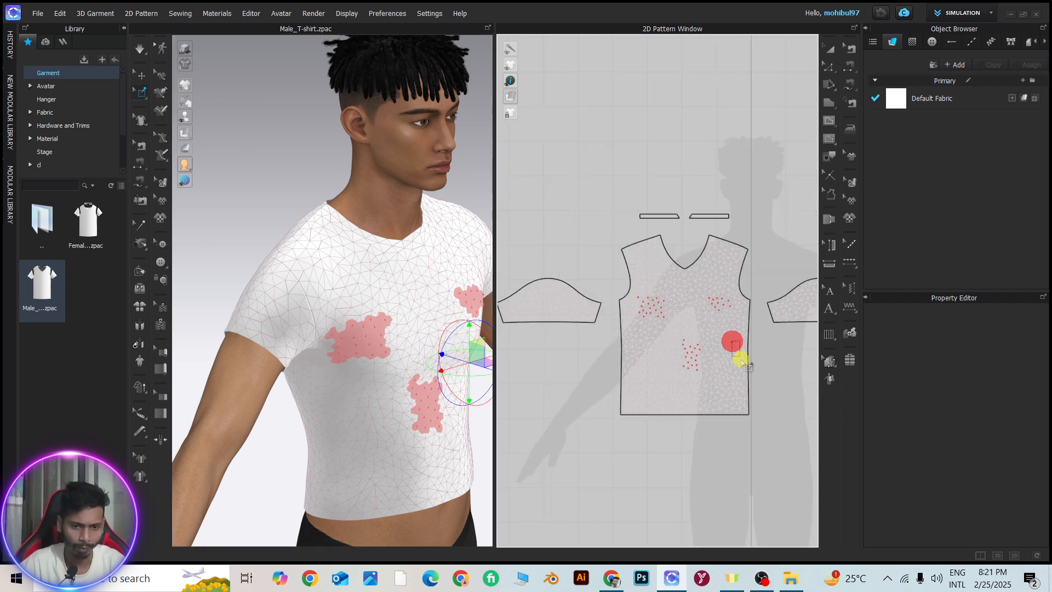
{"action": "left_click_drag", "start_coordinate": [625, 371], "coordinate": [637, 384]}
Pull both pinned chest areas outward from the avatar's body in the 3D window
{"action": "scroll", "coordinate": [305, 331], "scroll_direction": "down", "scroll_amount": 3}
{"action": "scroll", "coordinate": [363, 344], "scroll_direction": "up", "scroll_amount": 3}
{"action": "right_click_drag", "start_coordinate": [375, 339], "coordinate": [397, 333]}
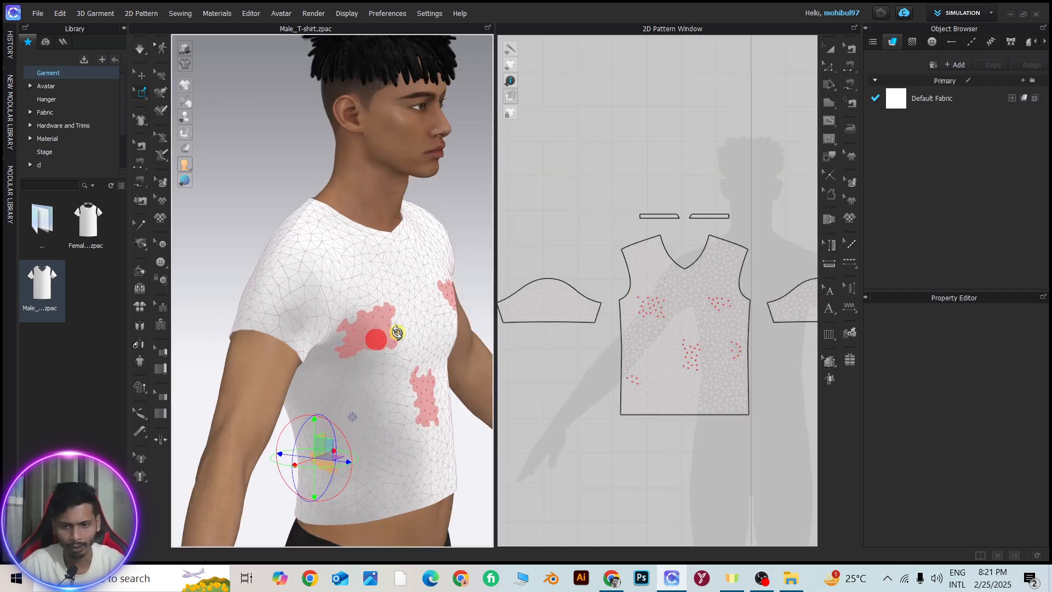
{"action": "left_click", "coordinate": [385, 327]}
{"action": "left_click_drag", "start_coordinate": [384, 326], "coordinate": [415, 328]}
{"action": "middle_click_drag", "start_coordinate": [431, 282], "coordinate": [327, 273]}
{"action": "middle_click", "coordinate": [352, 279]}
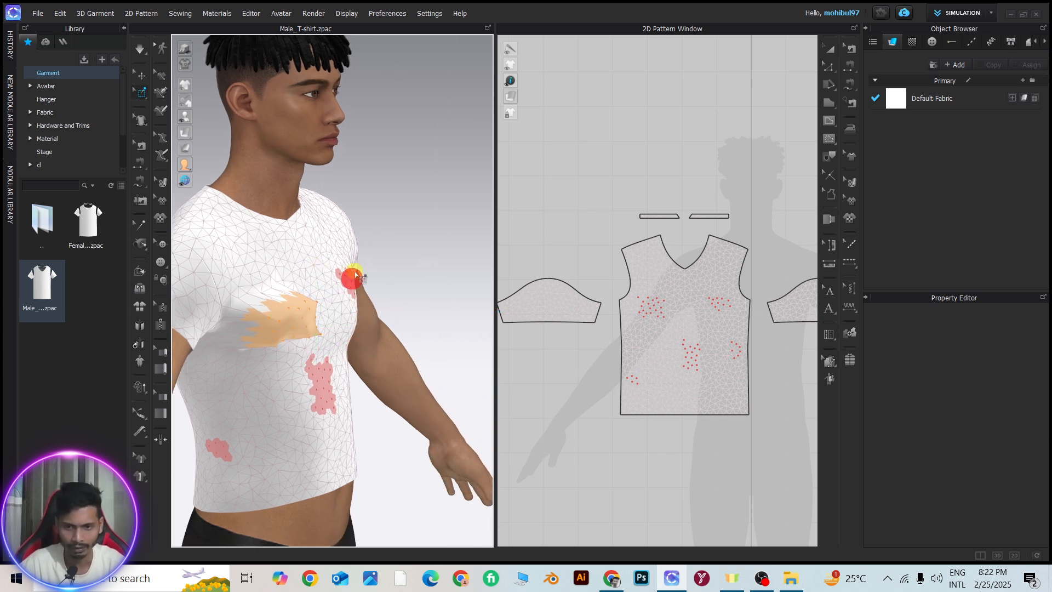
{"action": "left_click_drag", "start_coordinate": [327, 315], "coordinate": [387, 291]}
Pull the pinned mid-abdomen area outward from the body and clear the selection
{"action": "left_click", "coordinate": [327, 390]}
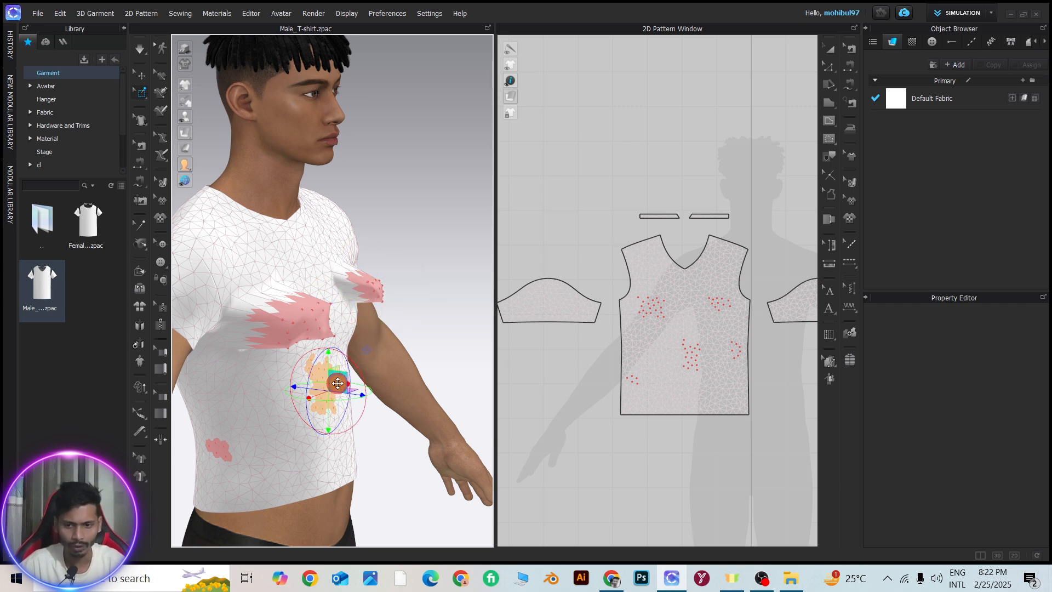
{"action": "left_click_drag", "start_coordinate": [336, 381], "coordinate": [362, 381]}
{"action": "mouse_move", "coordinate": [441, 213]}
{"action": "right_mouse_down"}
{"action": "mouse_move", "coordinate": [465, 213]}
{"action": "mouse_move", "coordinate": [425, 210]}
{"action": "right_mouse_up"}
{"action": "left_click", "coordinate": [427, 184]}
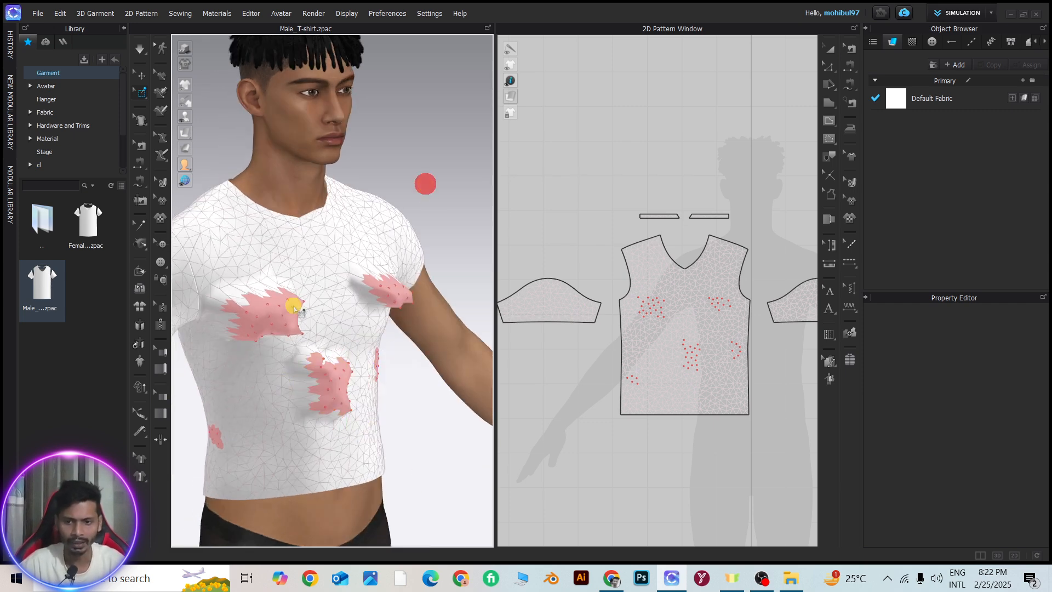
Delete only the pin group on the avatar's right chest with Delete Selected Pin
{"action": "scroll", "coordinate": [356, 326], "scroll_direction": "up", "scroll_amount": 3}
{"action": "right_click_drag", "start_coordinate": [405, 325], "coordinate": [357, 321]}
{"action": "scroll", "coordinate": [357, 324], "scroll_direction": "down", "scroll_amount": 3}
{"action": "middle_click_drag", "start_coordinate": [333, 376], "coordinate": [378, 377]}
{"action": "scroll", "coordinate": [378, 377], "scroll_direction": "up", "scroll_amount": 3}
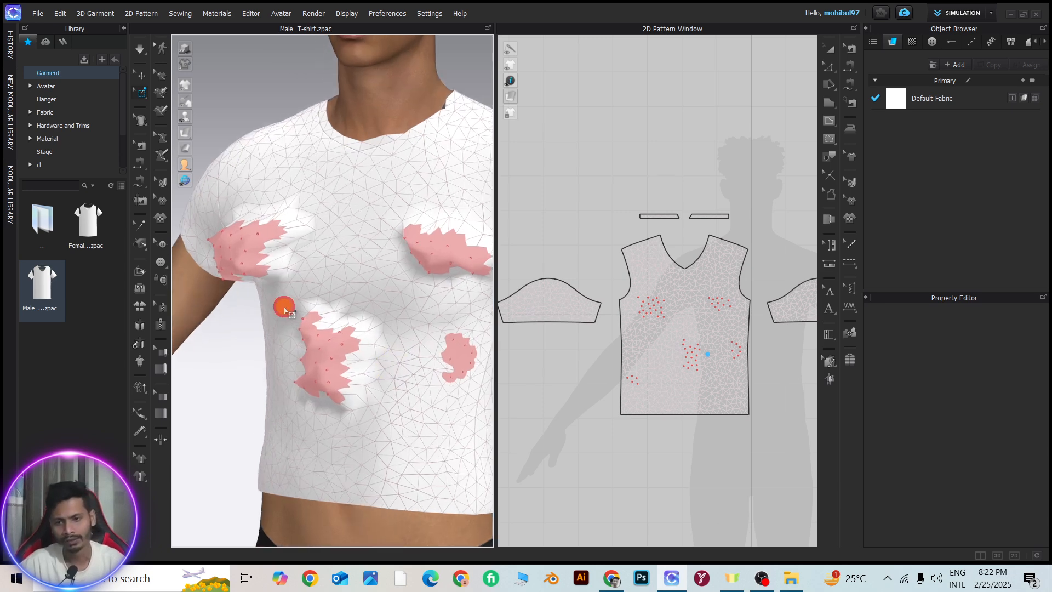
{"action": "right_click_drag", "start_coordinate": [284, 307], "coordinate": [308, 309]}
{"action": "left_click", "coordinate": [240, 258]}
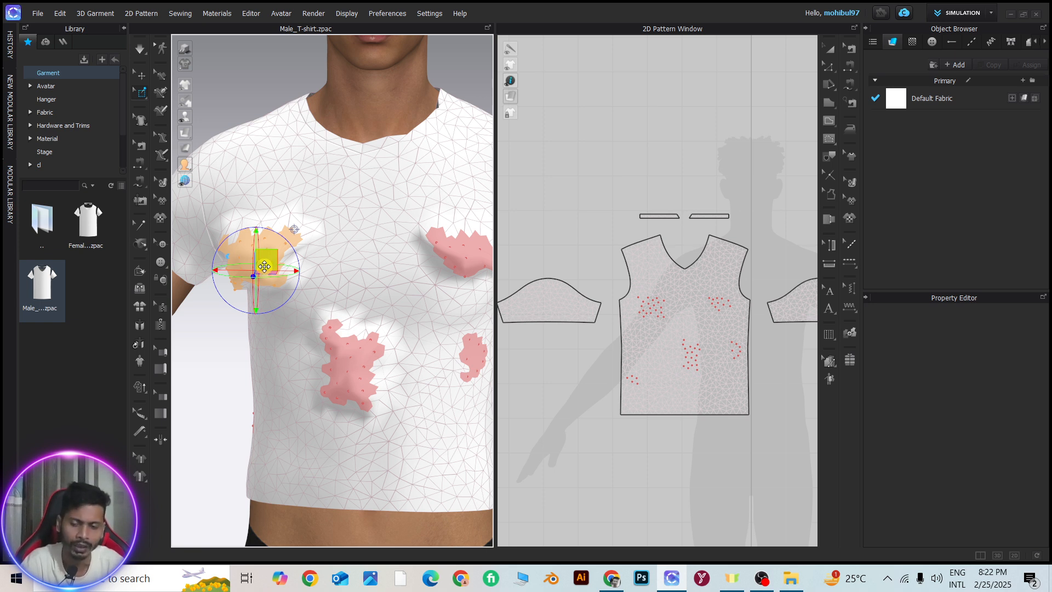
{"action": "right_click", "coordinate": [265, 268]}
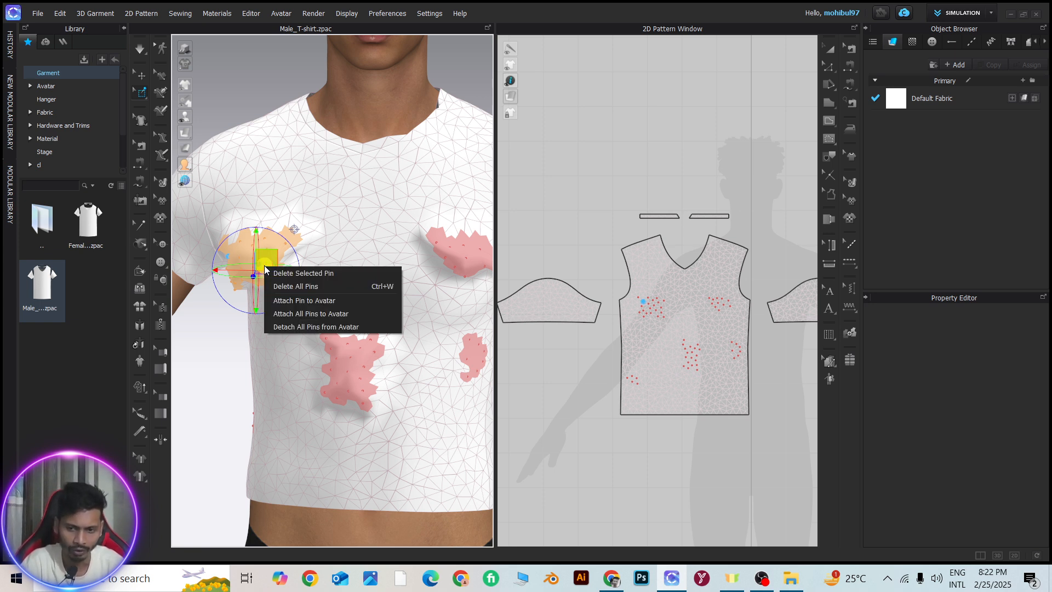
{"action": "left_click", "coordinate": [307, 273]}
Delete only the small pin group at the avatar's left waist, near the side seam
{"action": "scroll", "coordinate": [296, 268], "scroll_direction": "down", "scroll_amount": 5}
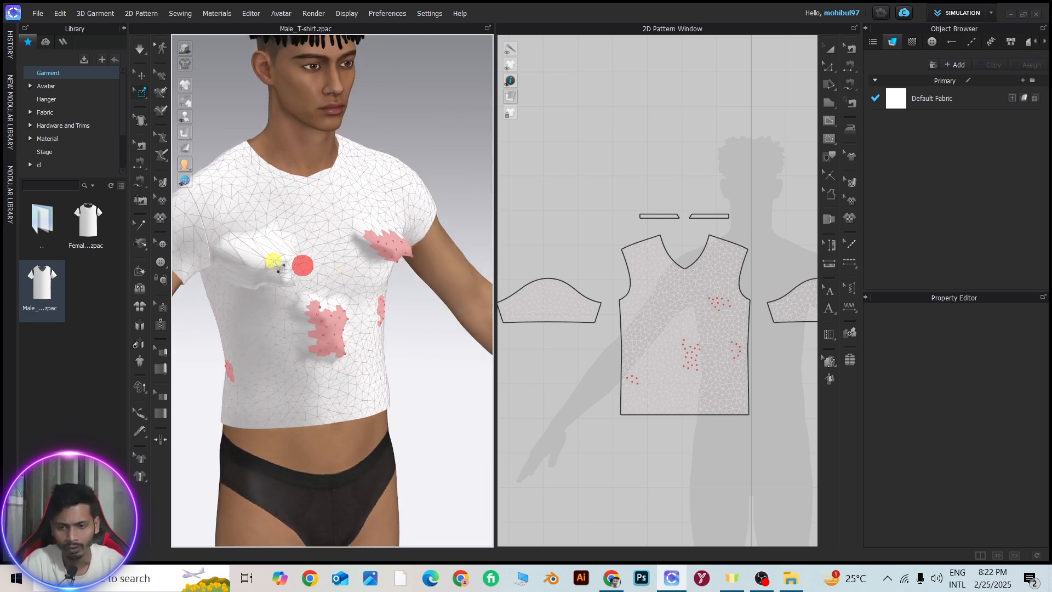
{"action": "scroll", "coordinate": [276, 267], "scroll_direction": "up", "scroll_amount": 3}
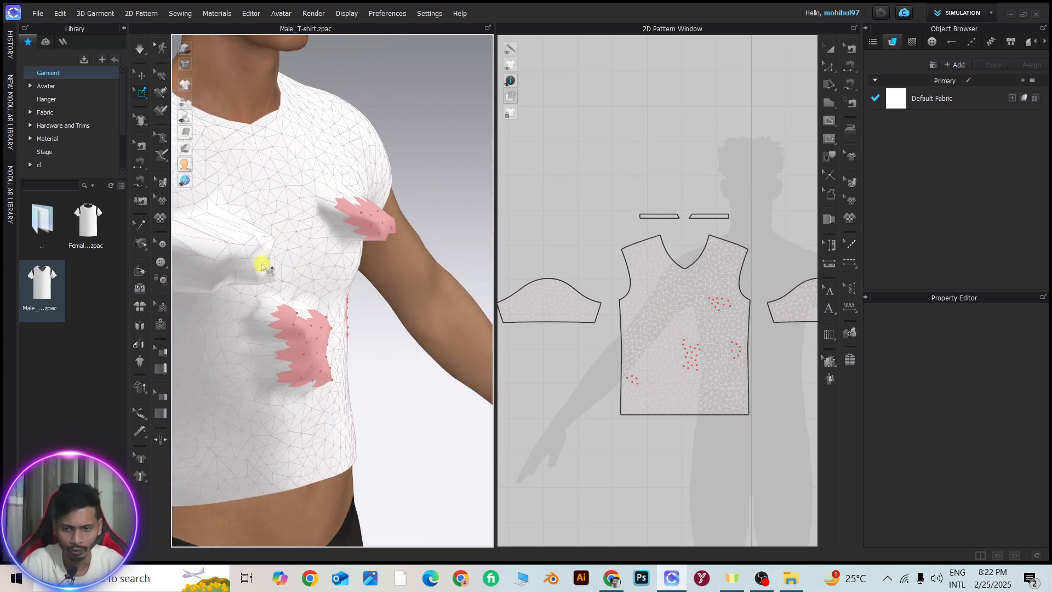
{"action": "right_click_drag", "start_coordinate": [381, 370], "coordinate": [295, 364]}
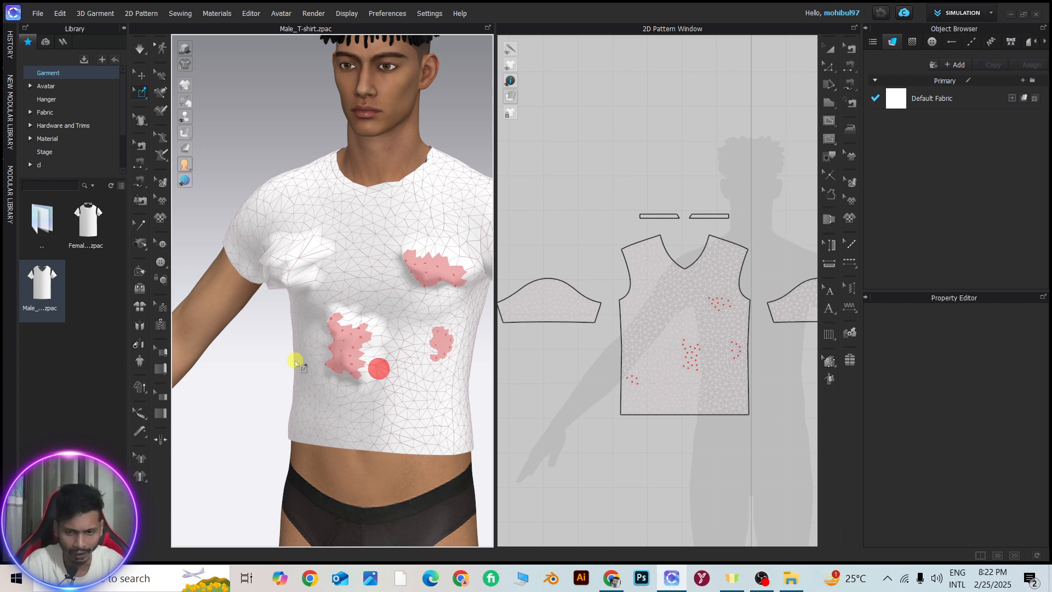
{"action": "scroll", "coordinate": [301, 357], "scroll_direction": "up", "scroll_amount": 4}
{"action": "right_click_drag", "start_coordinate": [432, 369], "coordinate": [348, 334]}
{"action": "scroll", "coordinate": [393, 324], "scroll_direction": "up", "scroll_amount": 3}
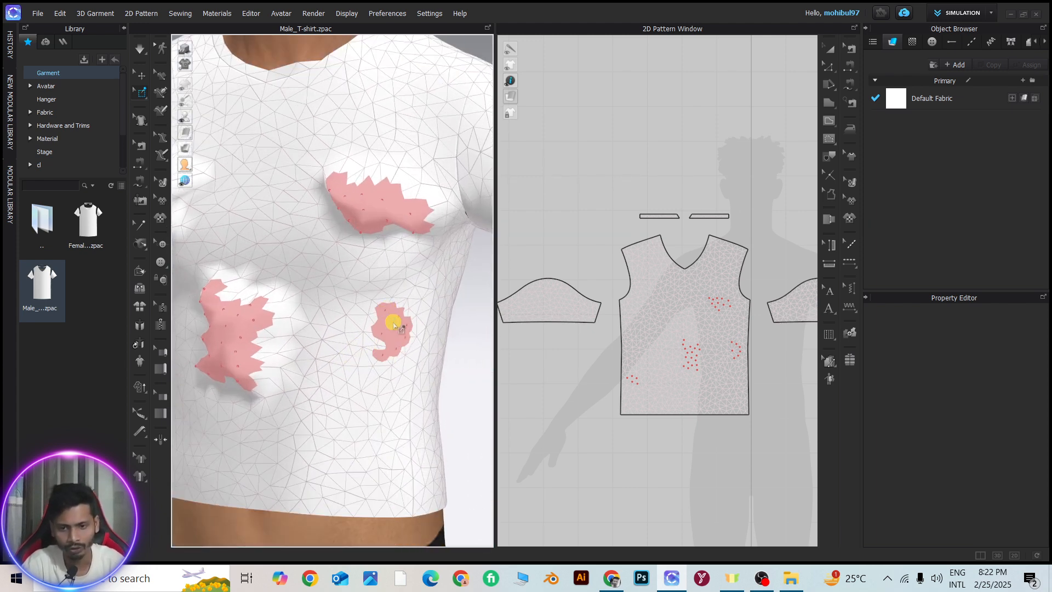
{"action": "right_click", "coordinate": [393, 324]}
{"action": "left_click", "coordinate": [429, 328]}
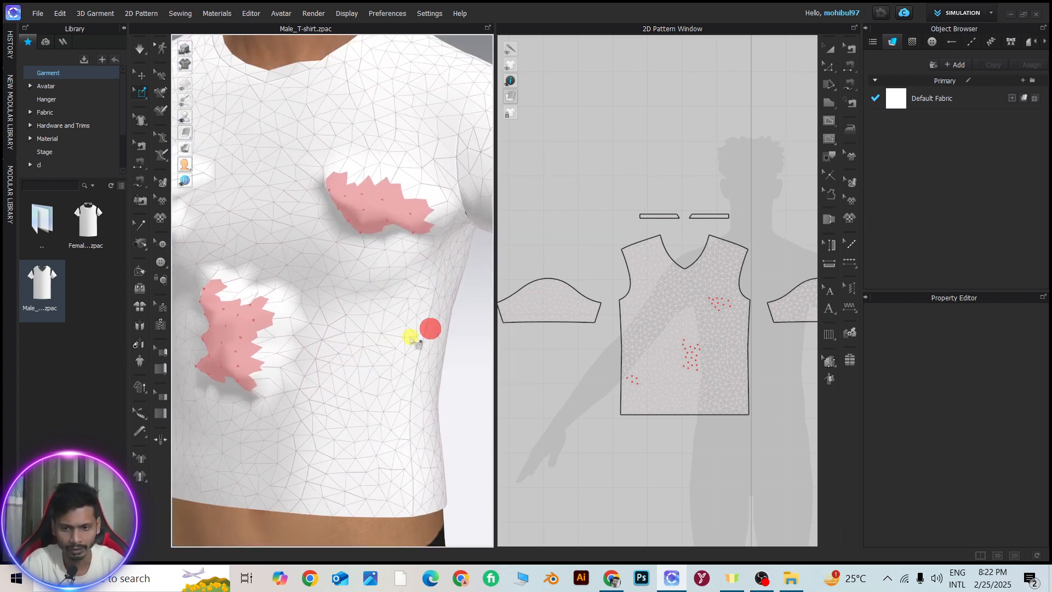
Simulate the T-shirt with the remaining pin groups in place, and stop the simulation
{"action": "scroll", "coordinate": [324, 320], "scroll_direction": "down", "scroll_amount": 3}
{"action": "key", "text": "space"}
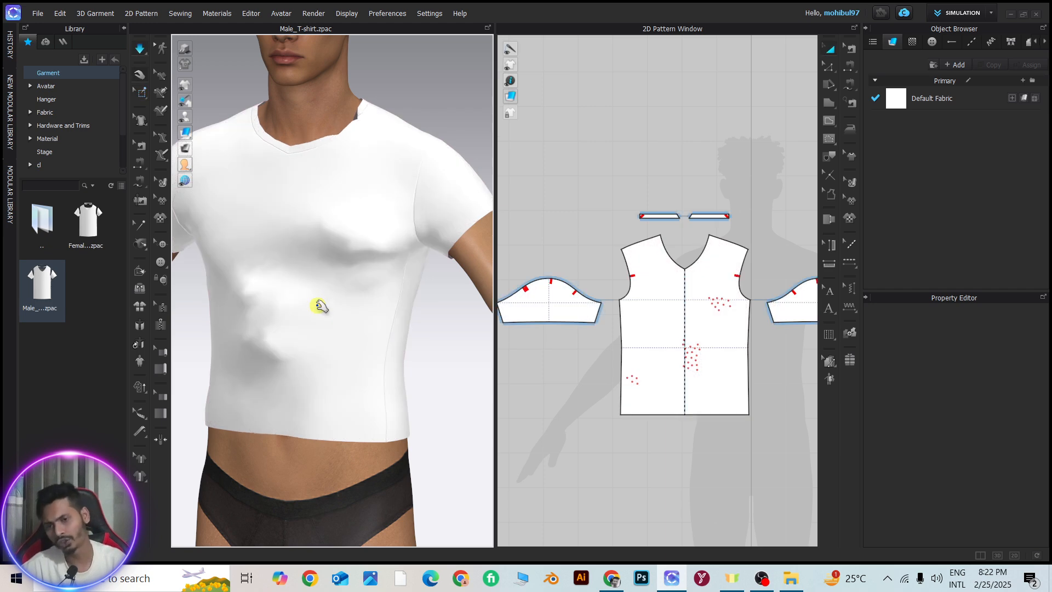
{"action": "key", "text": "space"}
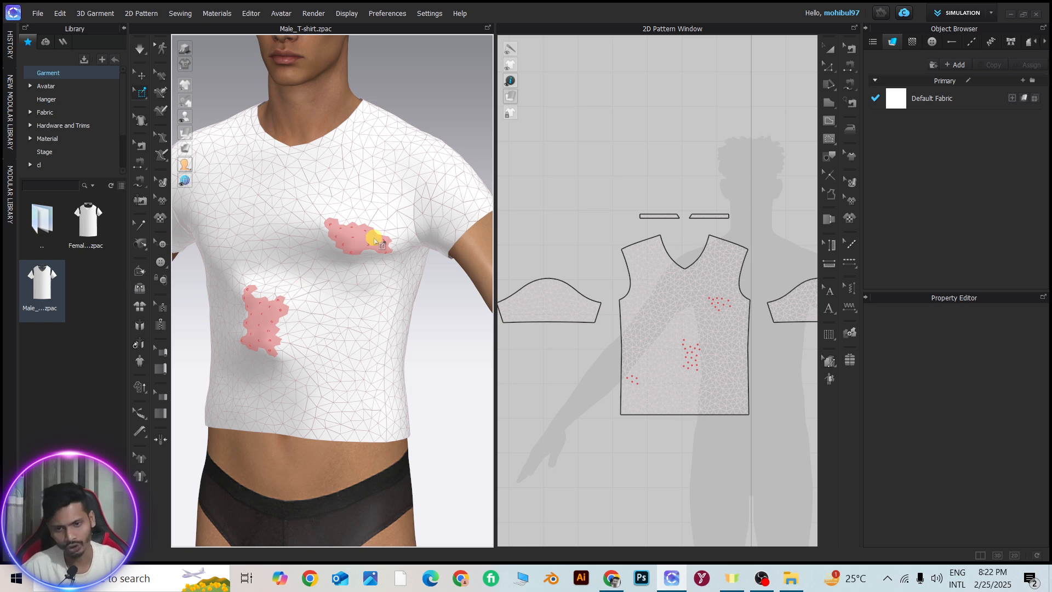
Delete all remaining pins and simulate the T-shirt to smooth it back onto the body
{"action": "left_click", "coordinate": [263, 323]}
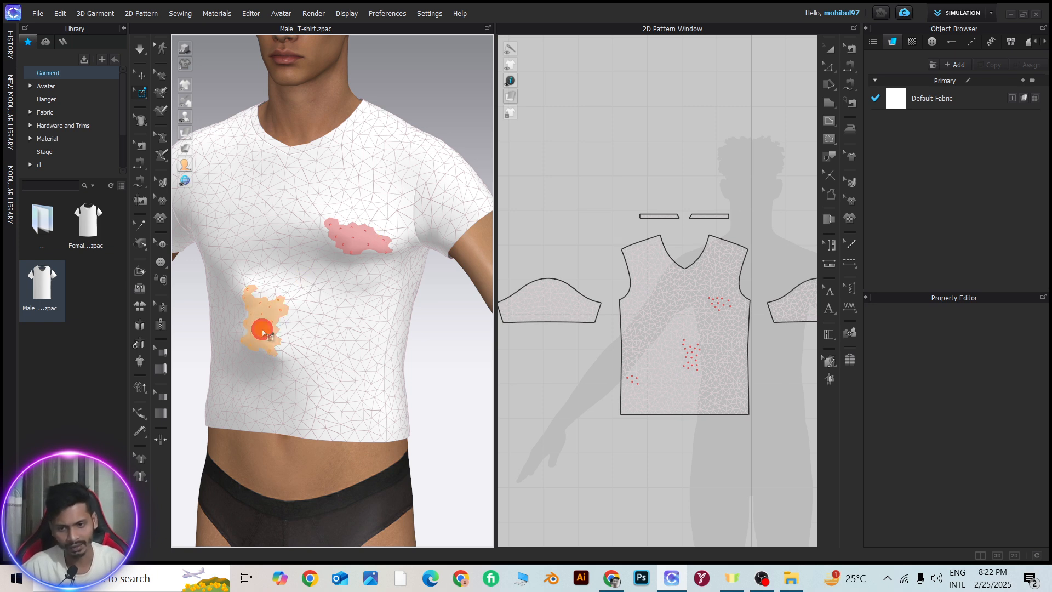
{"action": "left_click", "coordinate": [365, 230]}
{"action": "left_click", "coordinate": [259, 324]}
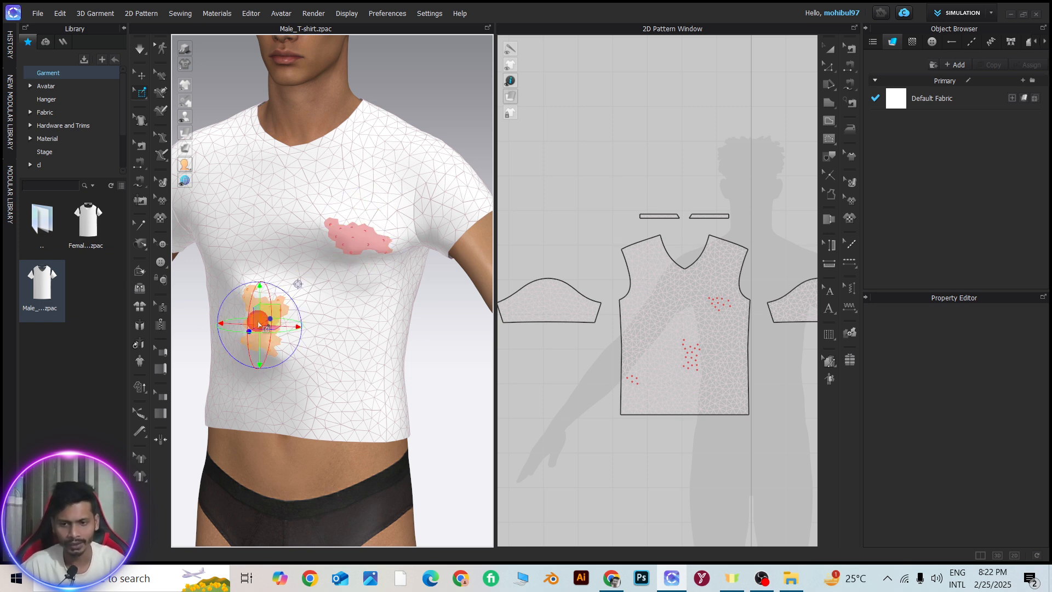
{"action": "right_click", "coordinate": [259, 321]}
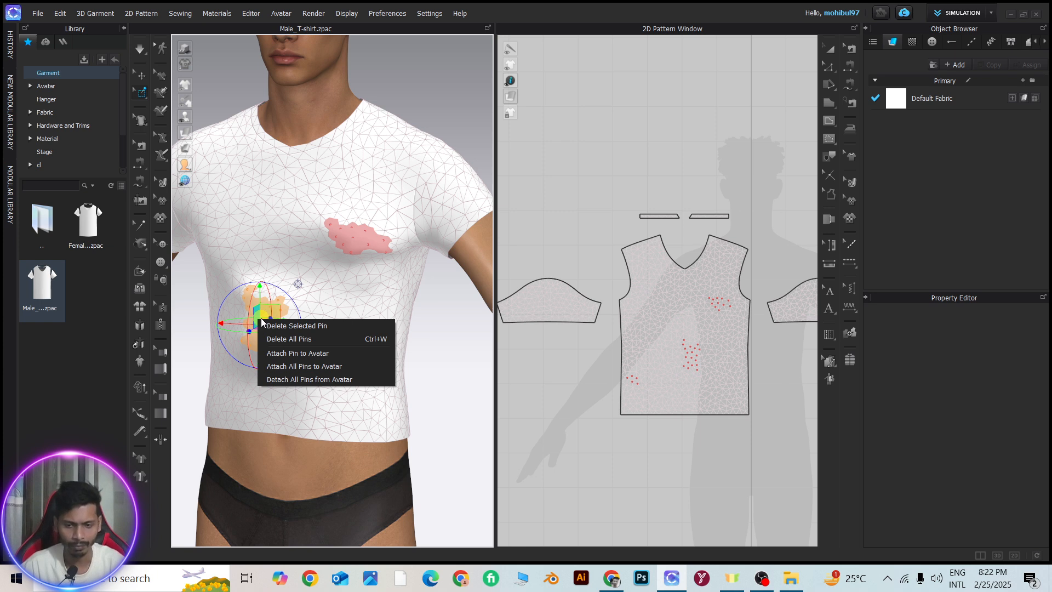
{"action": "left_click", "coordinate": [301, 340]}
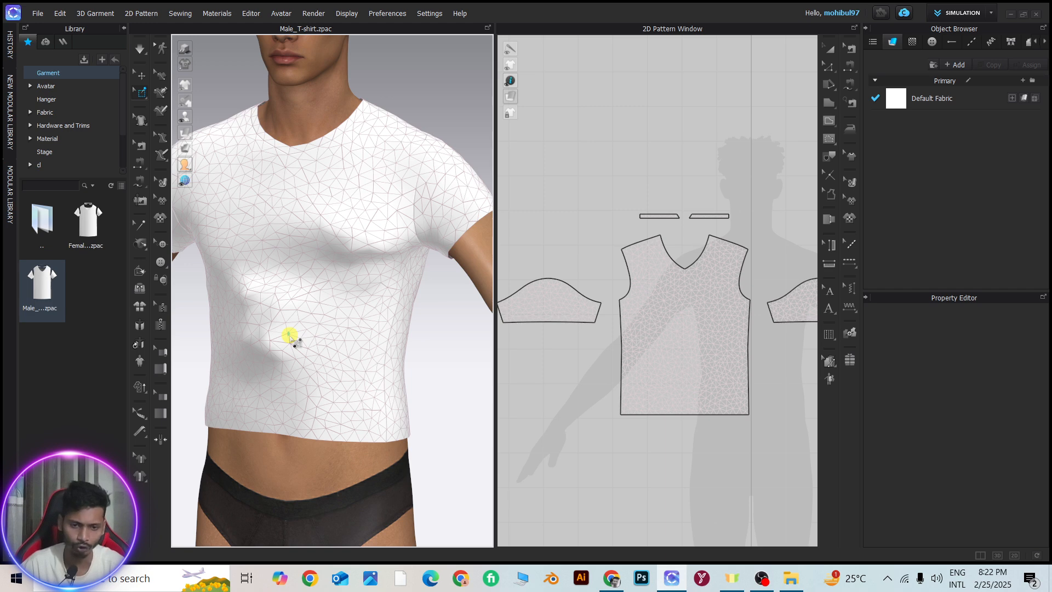
{"action": "key", "text": "space"}
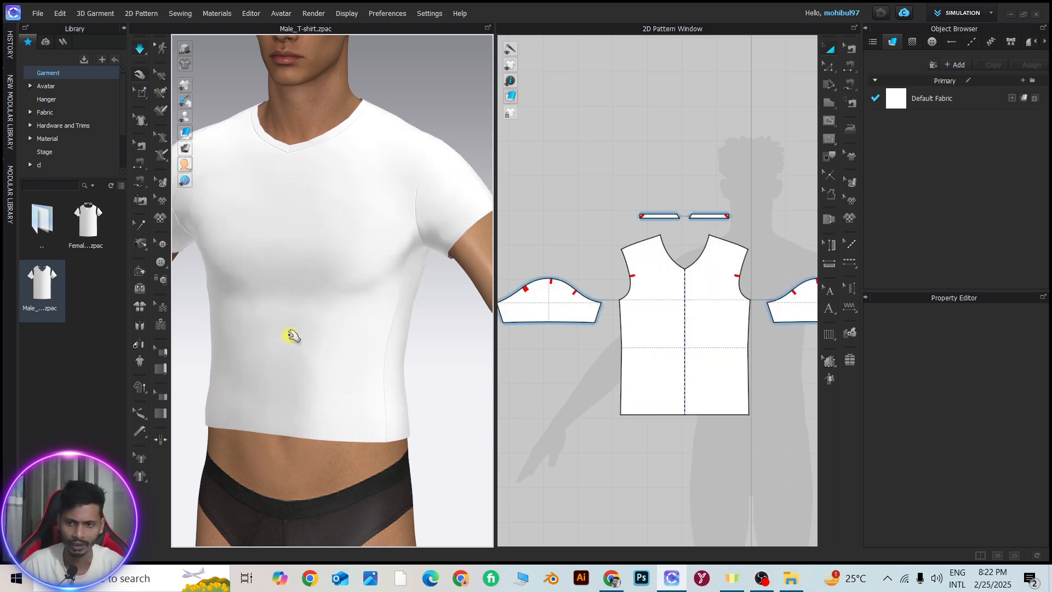
Stop the simulation of the T-shirt
{"action": "scroll", "coordinate": [300, 228], "scroll_direction": "down", "scroll_amount": 3}
{"action": "key", "text": "space"}
{"action": "right_click_drag", "start_coordinate": [301, 226], "coordinate": [393, 225]}
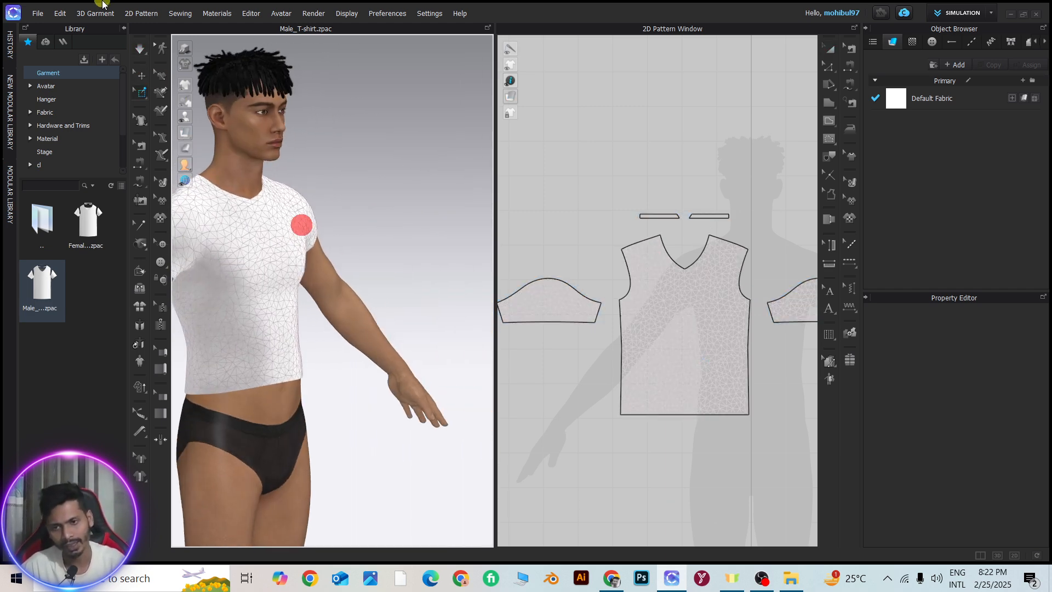
Pin an irregular freehand area across the front pattern's chest in 2D with Pin (Lasso)
{"action": "left_click", "coordinate": [142, 92]}
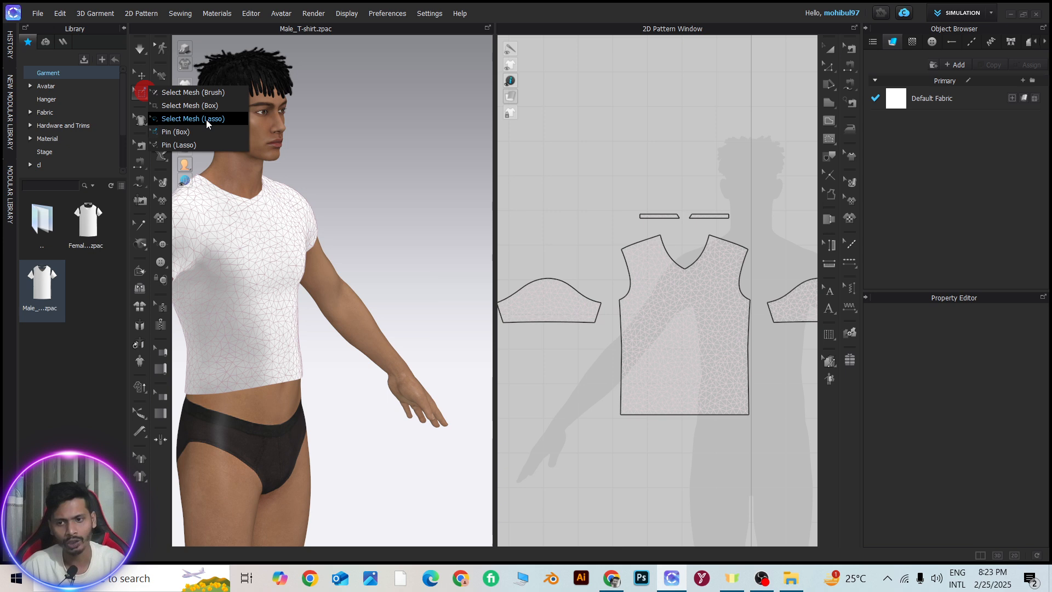
{"action": "left_click", "coordinate": [179, 145]}
{"action": "scroll", "coordinate": [695, 318], "scroll_direction": "up", "scroll_amount": 3}
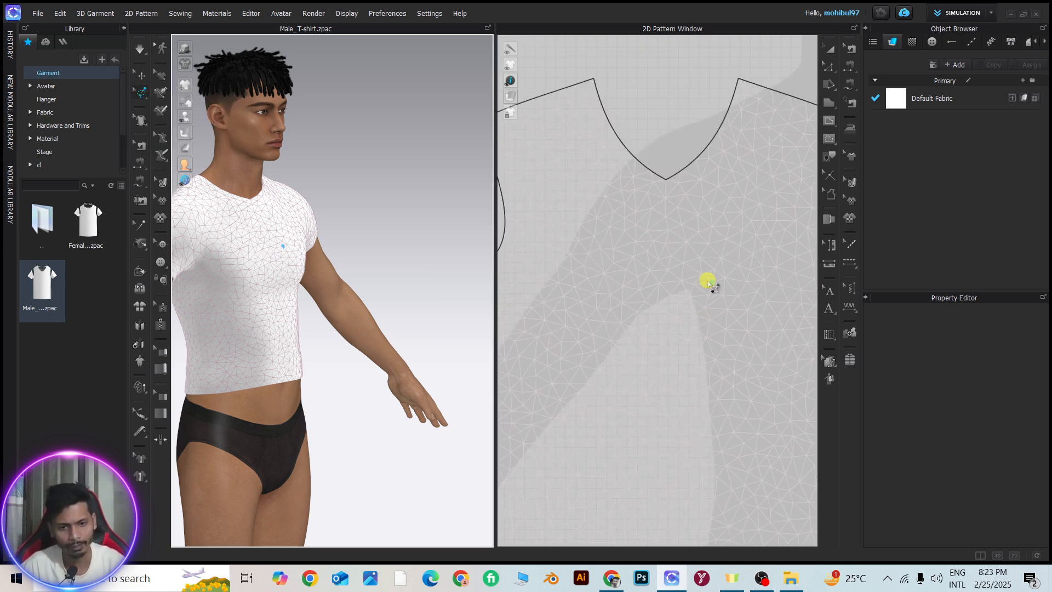
{"action": "mouse_move", "coordinate": [707, 272]}
{"action": "left_mouse_down"}
{"action": "mouse_move", "coordinate": [611, 301]}
{"action": "mouse_move", "coordinate": [747, 488]}
{"action": "mouse_move", "coordinate": [784, 266]}
{"action": "mouse_move", "coordinate": [756, 162]}
{"action": "mouse_move", "coordinate": [635, 204]}
{"action": "mouse_move", "coordinate": [542, 193]}
{"action": "mouse_move", "coordinate": [581, 304]}
{"action": "left_mouse_up"}
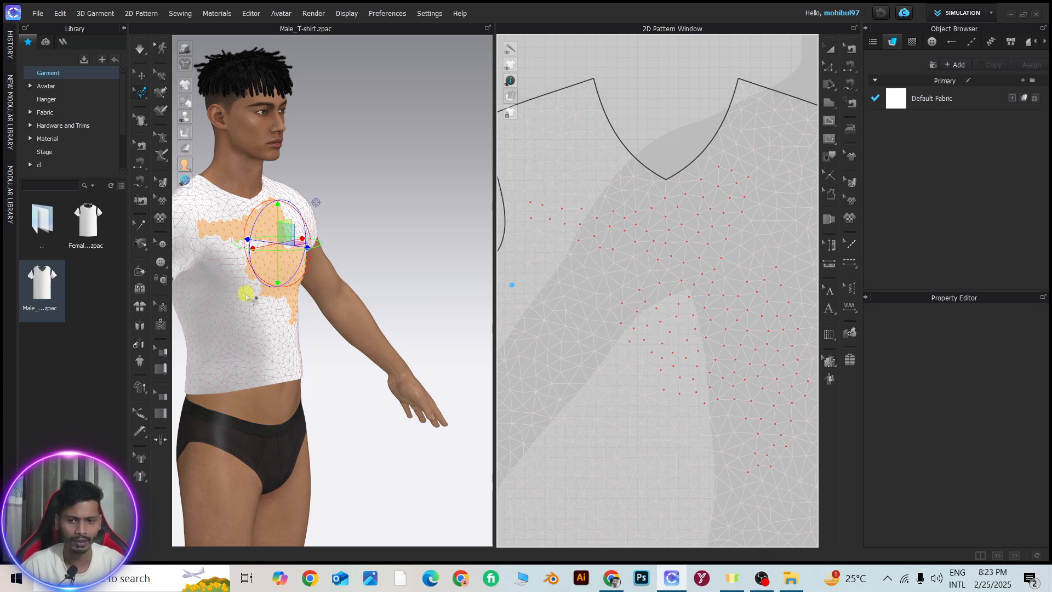
Pull the lassoed pin group on the T-shirt's chest forward, away from the avatar's body
{"action": "scroll", "coordinate": [293, 265], "scroll_direction": "up", "scroll_amount": 3}
{"action": "right_click_drag", "start_coordinate": [294, 265], "coordinate": [477, 285]}
{"action": "scroll", "coordinate": [319, 287], "scroll_direction": "down", "scroll_amount": 3}
{"action": "scroll", "coordinate": [375, 277], "scroll_direction": "up", "scroll_amount": 3}
{"action": "left_click_drag", "start_coordinate": [377, 210], "coordinate": [412, 218]}
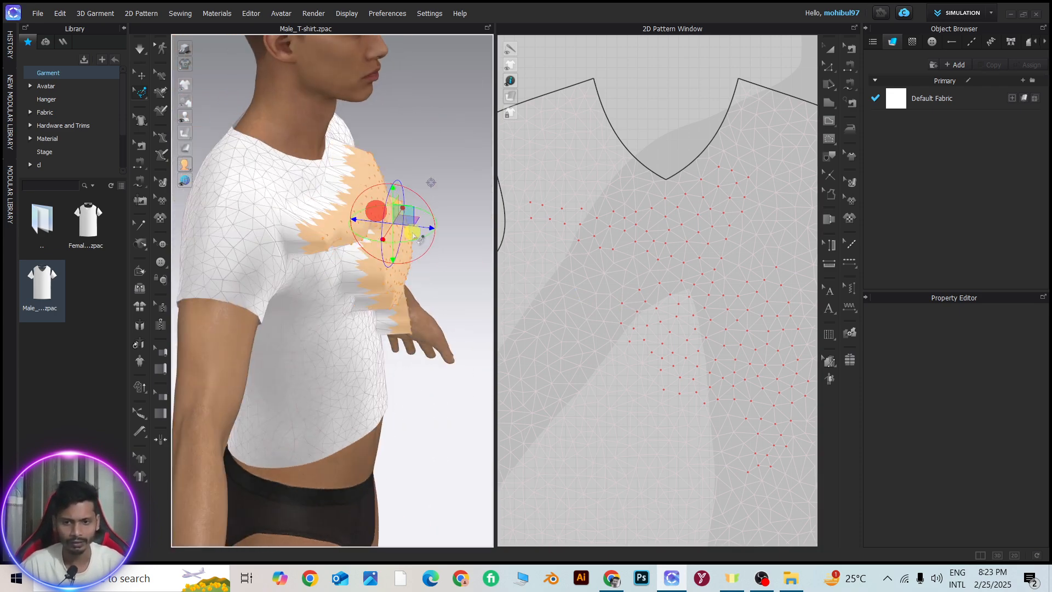
{"action": "right_click_drag", "start_coordinate": [412, 232], "coordinate": [406, 253]}
{"action": "scroll", "coordinate": [370, 225], "scroll_direction": "down", "scroll_amount": 3}
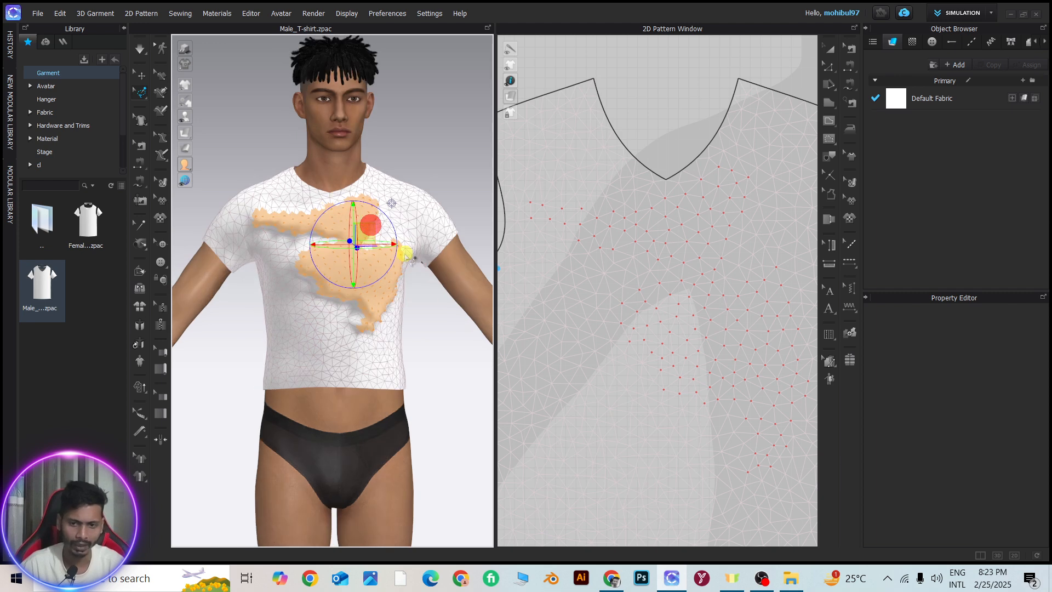
{"action": "left_click", "coordinate": [403, 248]}
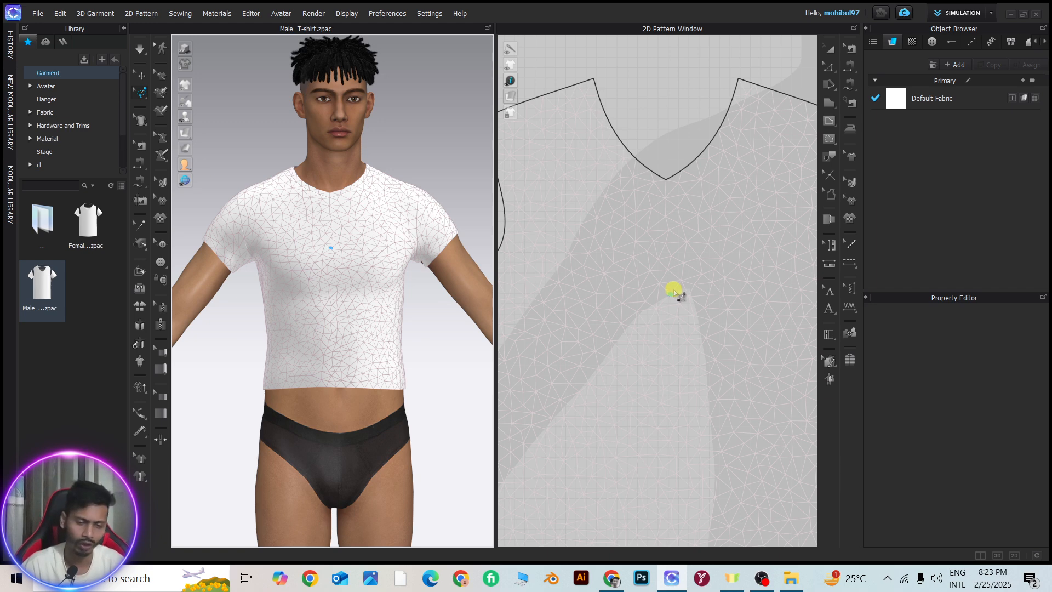
{"action": "scroll", "coordinate": [666, 289], "scroll_direction": "down", "scroll_amount": 5}
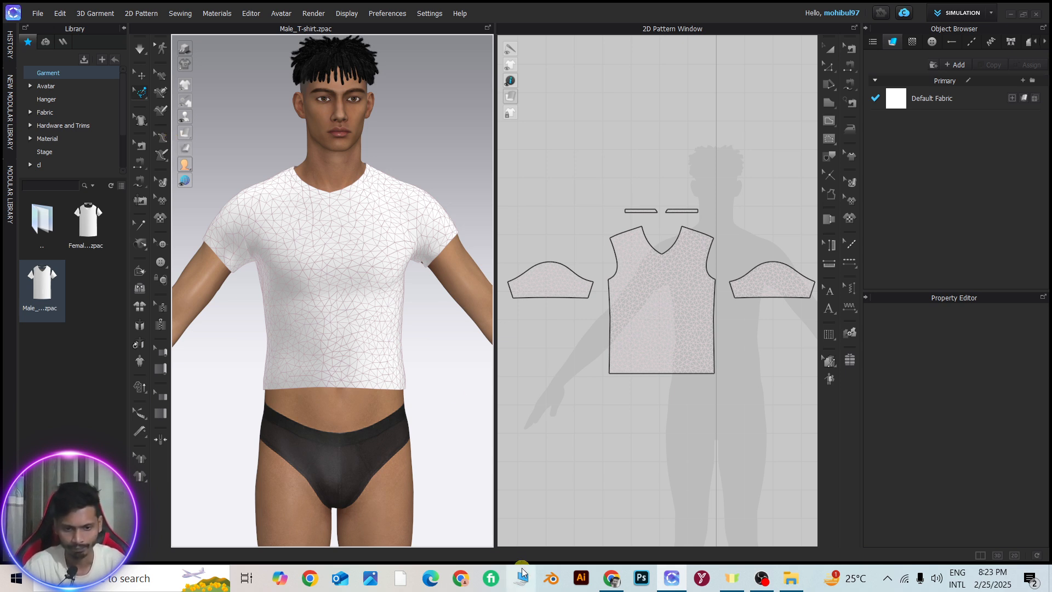
{"action": "left_click", "coordinate": [140, 52]}
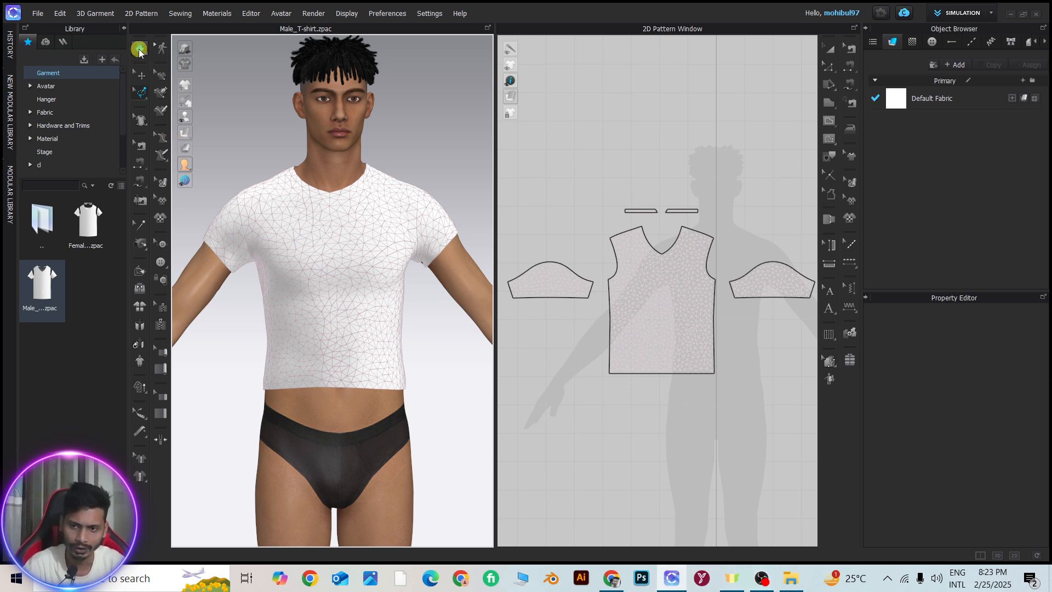
{"action": "left_click", "coordinate": [145, 94]}
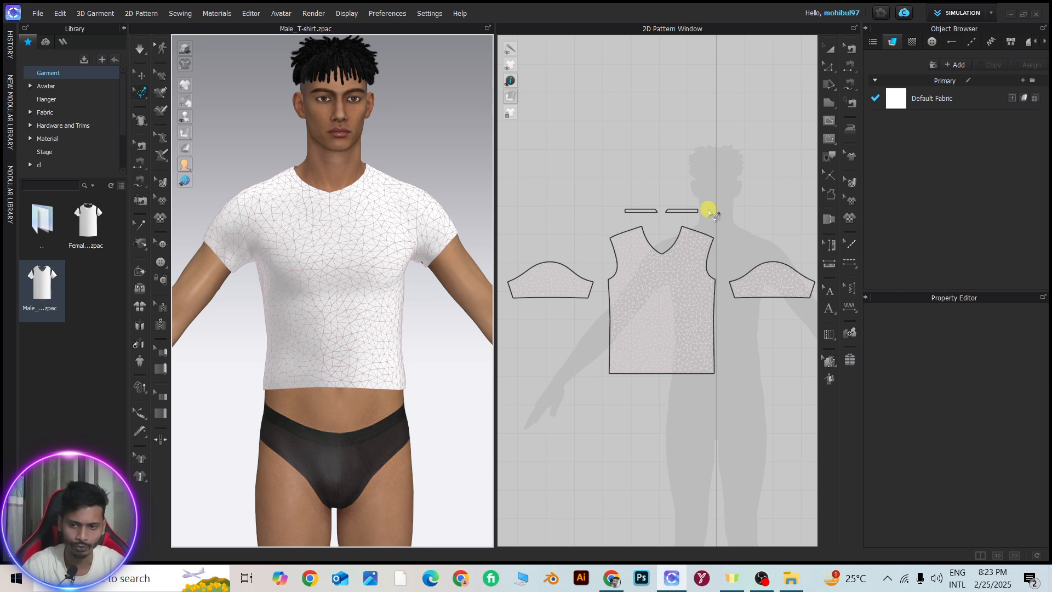
{"action": "scroll", "coordinate": [378, 192], "scroll_direction": "down", "scroll_amount": 3}
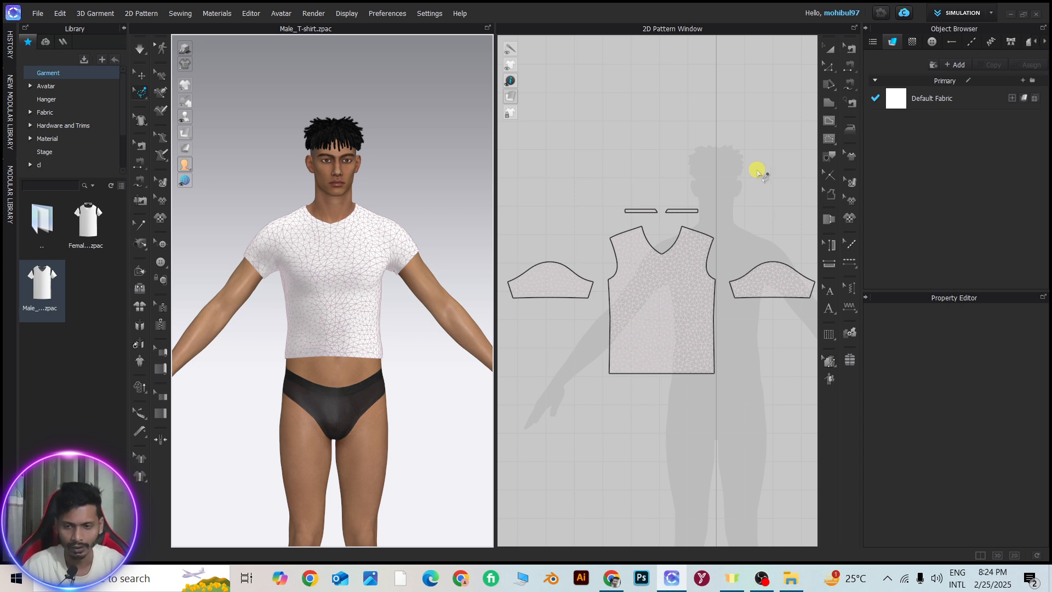
{"action": "left_click", "coordinate": [144, 123]}
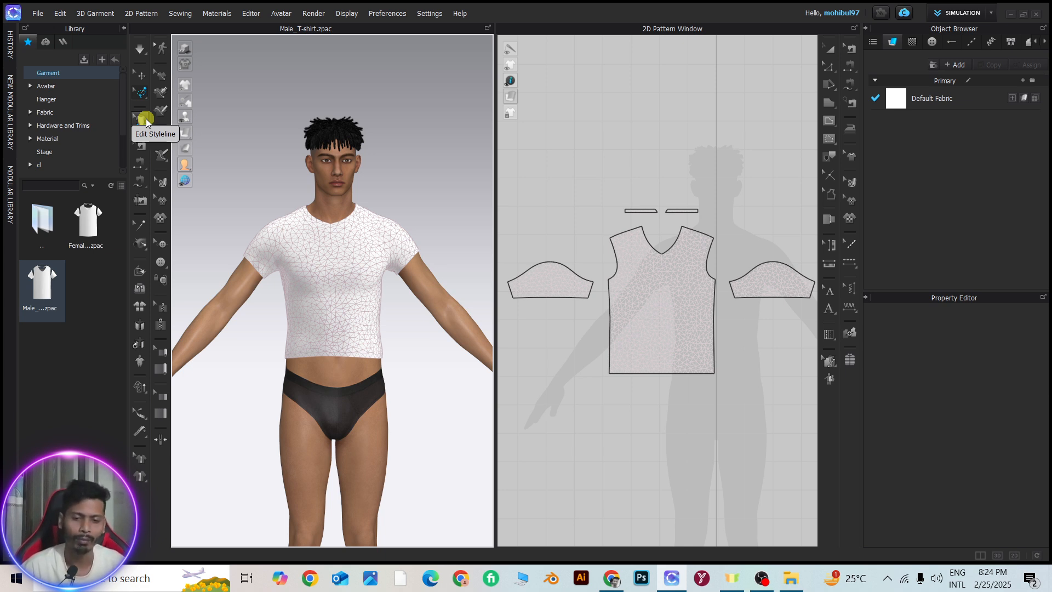
Leave pin mode and select the front neckline's centre point on the 3D T-shirt with the Edit Pattern tool
{"action": "left_click", "coordinate": [828, 47]}
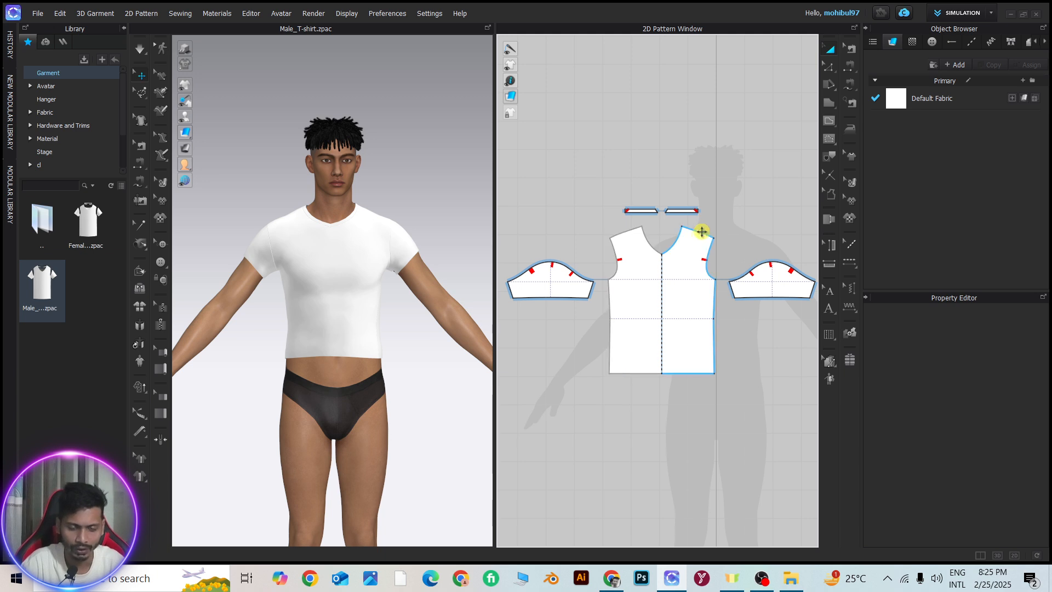
{"action": "left_click", "coordinate": [141, 122]}
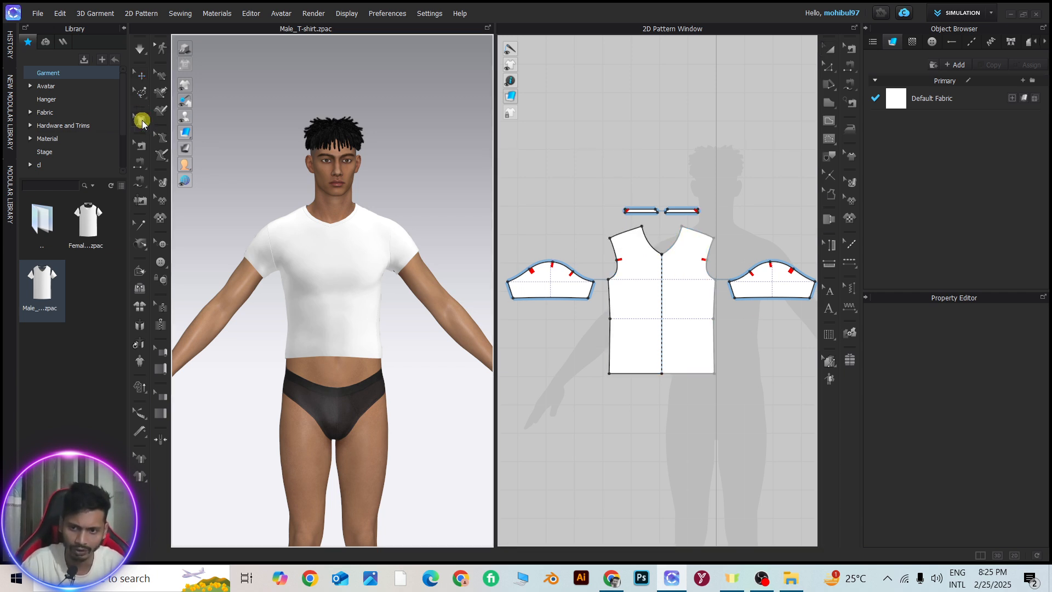
{"action": "scroll", "coordinate": [671, 263], "scroll_direction": "up", "scroll_amount": 4}
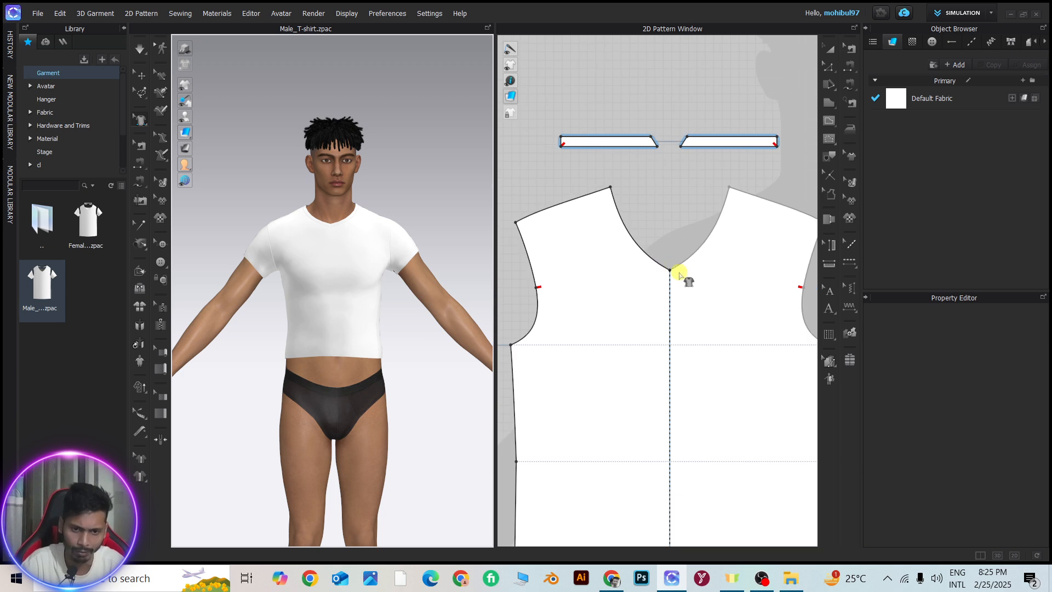
{"action": "scroll", "coordinate": [733, 369], "scroll_direction": "down", "scroll_amount": 4}
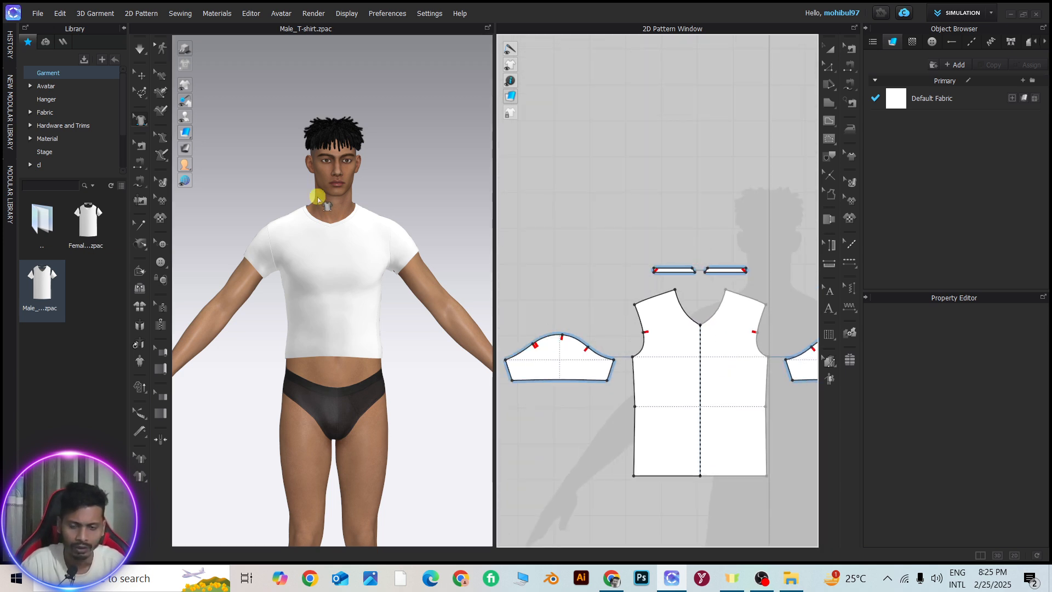
{"action": "right_click_drag", "start_coordinate": [314, 214], "coordinate": [533, 240]}
{"action": "right_click_drag", "start_coordinate": [369, 263], "coordinate": [235, 240]}
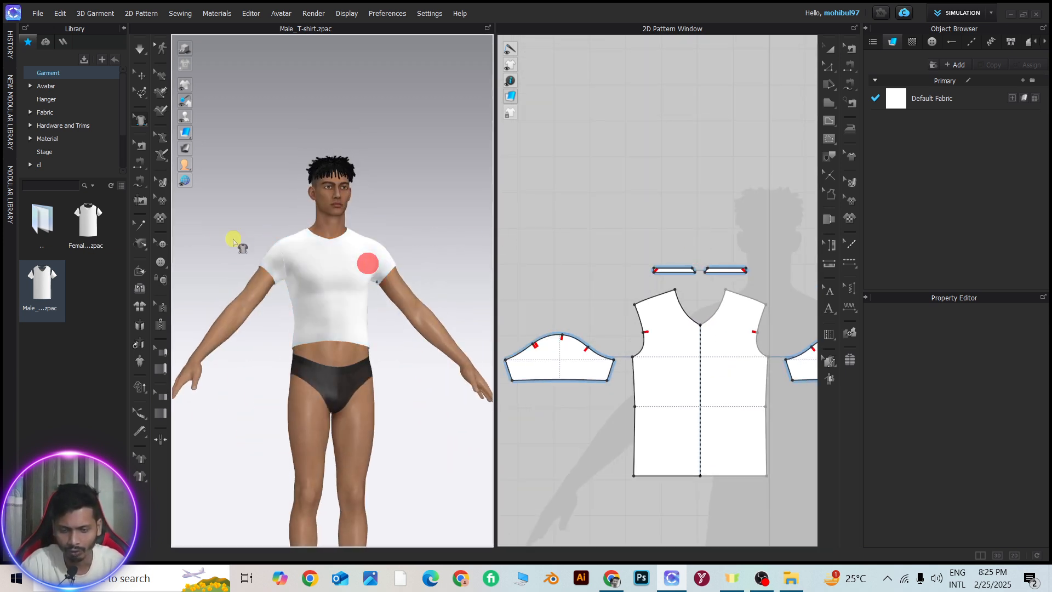
{"action": "scroll", "coordinate": [359, 246], "scroll_direction": "up", "scroll_amount": 4}
{"action": "right_click_drag", "start_coordinate": [361, 245], "coordinate": [348, 281]}
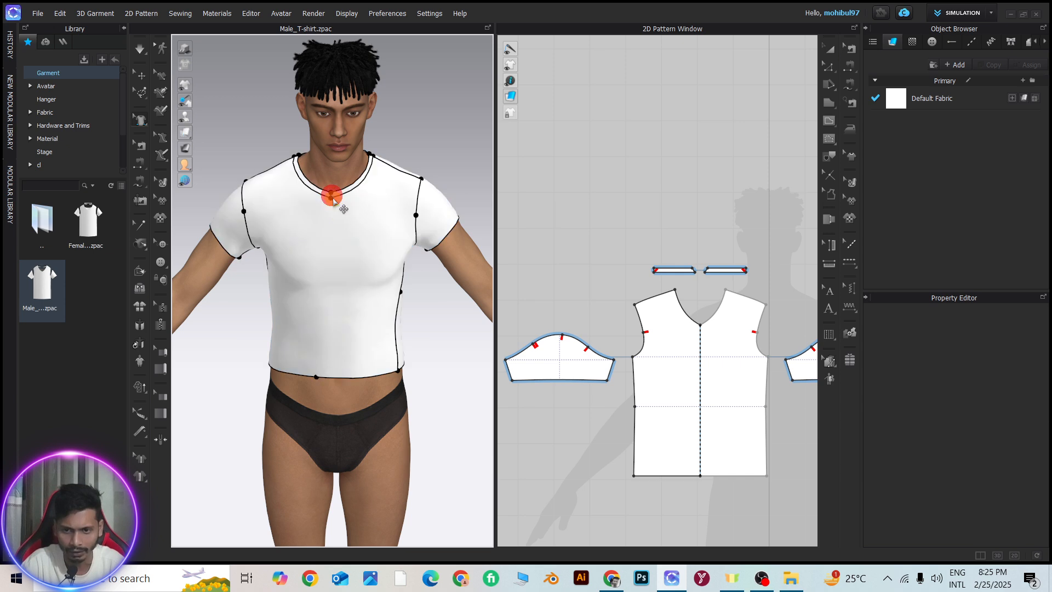
{"action": "scroll", "coordinate": [344, 199], "scroll_direction": "up", "scroll_amount": 3}
{"action": "right_click_drag", "start_coordinate": [344, 198], "coordinate": [351, 197]}
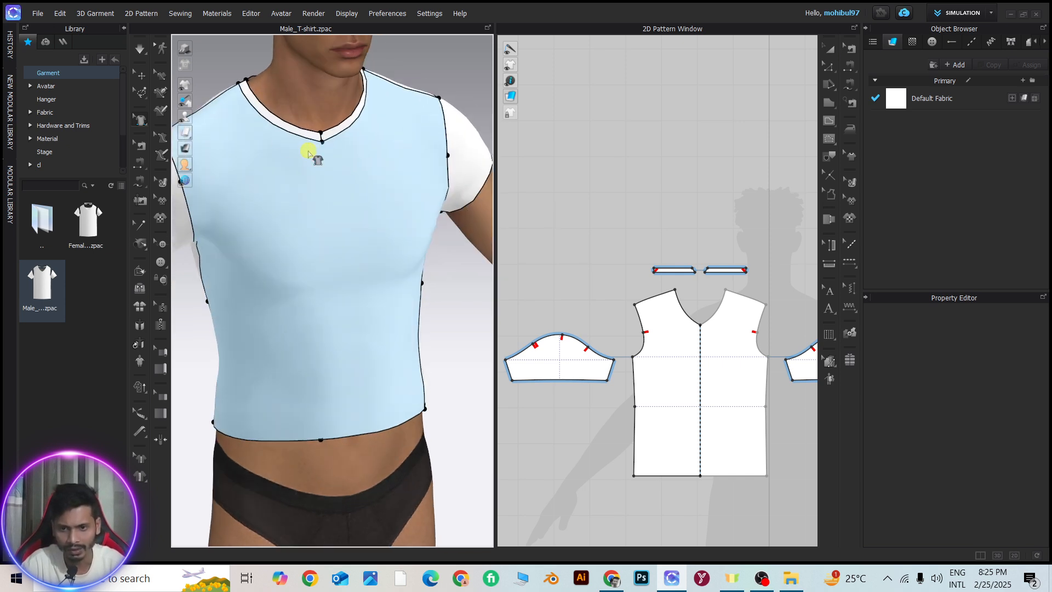
{"action": "left_click", "coordinate": [320, 142]}
{"action": "scroll", "coordinate": [327, 310], "scroll_direction": "down", "scroll_amount": 3}
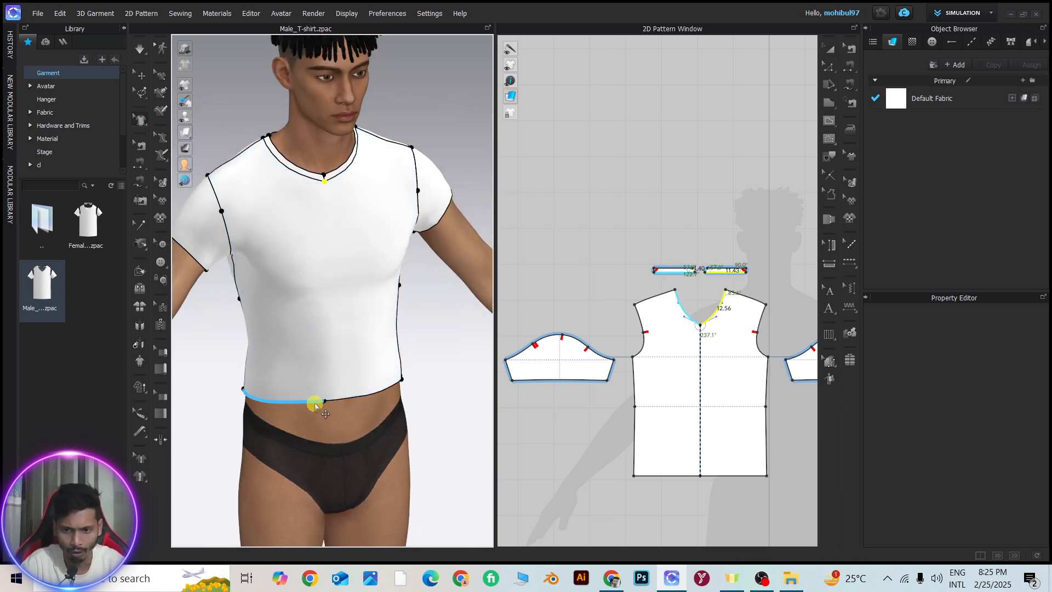
Select the front hem edge and the upper front armhole edge on the avatar's right side of the 3D garment
{"action": "left_click", "coordinate": [302, 402]}
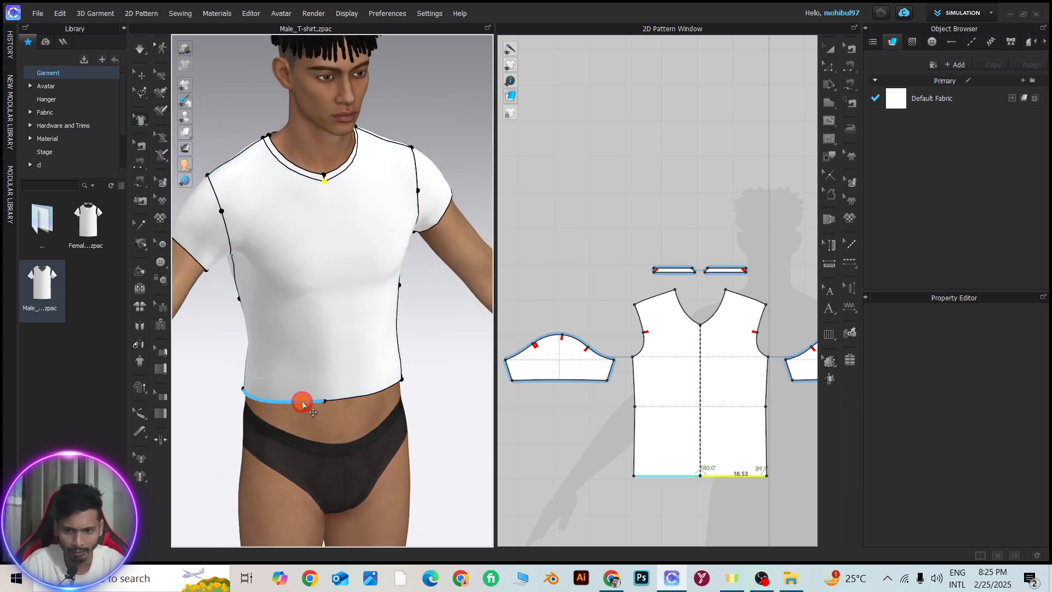
{"action": "left_click", "coordinate": [216, 205]}
{"action": "left_click", "coordinate": [374, 208]}
Move the front armhole's middle point on the avatar's left side inward on the 3D T-shirt
{"action": "right_click_drag", "start_coordinate": [356, 261], "coordinate": [309, 254]}
{"action": "mouse_move", "coordinate": [439, 210]}
{"action": "left_mouse_down"}
{"action": "mouse_move", "coordinate": [352, 212]}
{"action": "mouse_move", "coordinate": [426, 215]}
{"action": "mouse_move", "coordinate": [423, 204]}
{"action": "mouse_move", "coordinate": [447, 221]}
{"action": "left_mouse_up"}
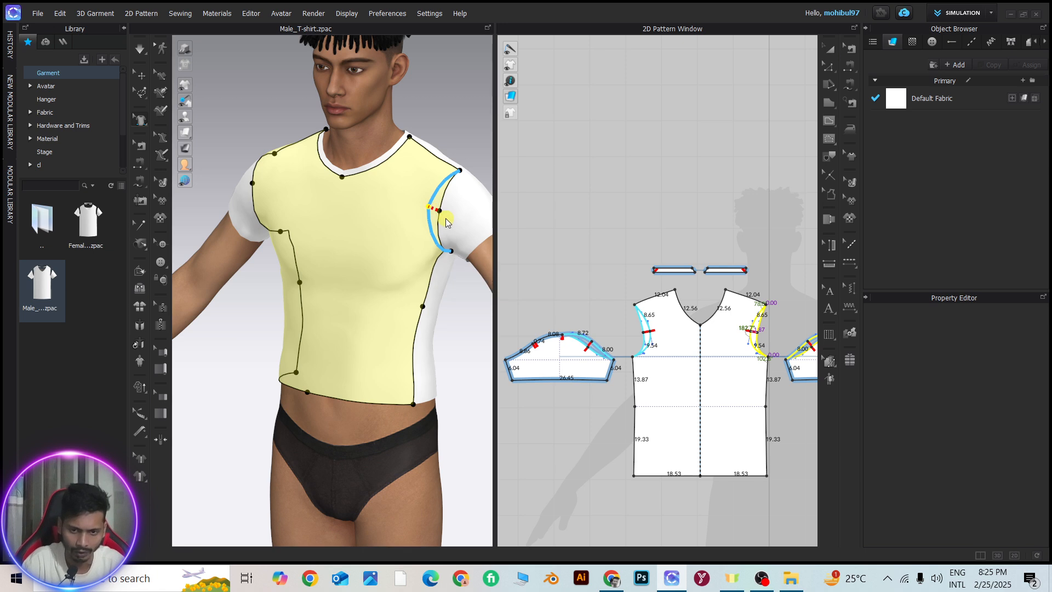
{"action": "left_click", "coordinate": [444, 204]}
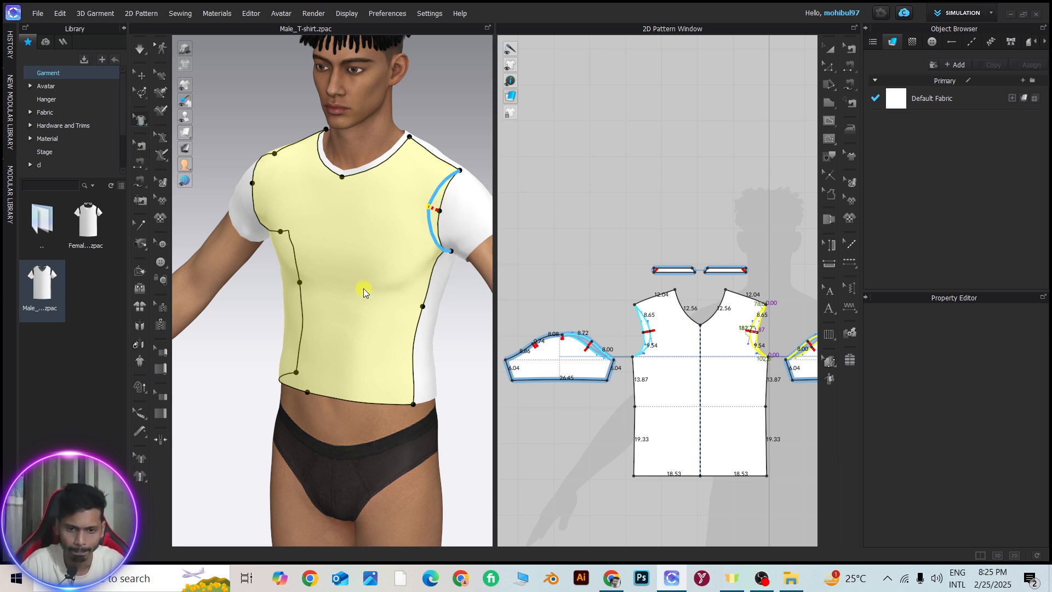
{"action": "scroll", "coordinate": [343, 227], "scroll_direction": "down", "scroll_amount": 3}
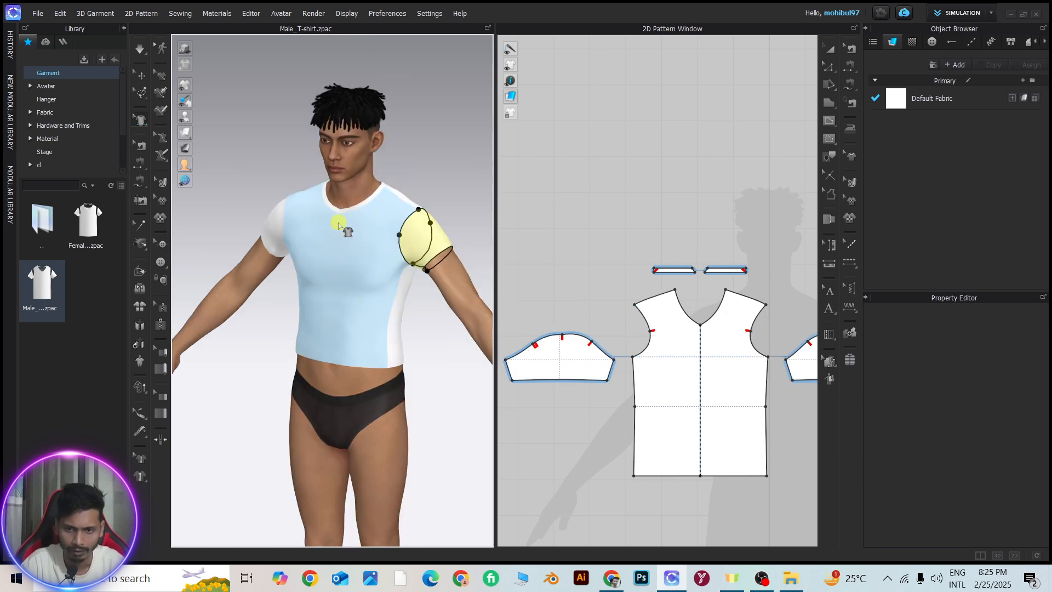
Move the shoulder-tip point on the avatar's right toward the neck, shortening the front shoulder edge to about 8.13
{"action": "scroll", "coordinate": [362, 230], "scroll_direction": "up", "scroll_amount": 3}
{"action": "right_click_drag", "start_coordinate": [362, 231], "coordinate": [270, 241]}
{"action": "scroll", "coordinate": [324, 232], "scroll_direction": "down", "scroll_amount": 2}
{"action": "left_click_drag", "start_coordinate": [262, 230], "coordinate": [275, 208]}
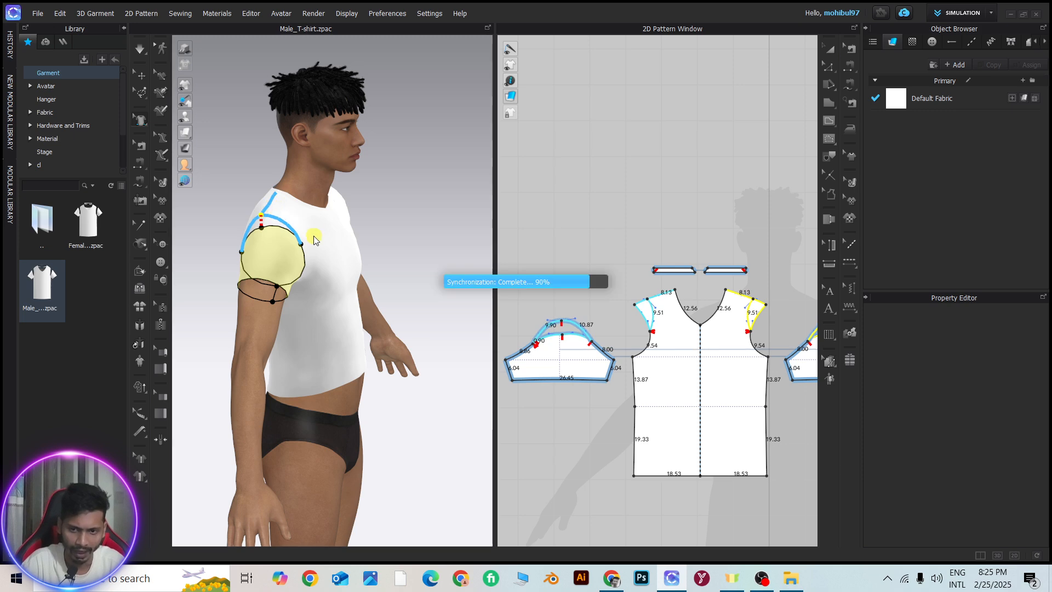
Select the T-shirt's back panel in the 3D view from behind the avatar
{"action": "right_click_drag", "start_coordinate": [313, 234], "coordinate": [254, 233]}
{"action": "scroll", "coordinate": [254, 230], "scroll_direction": "up", "scroll_amount": 3}
{"action": "scroll", "coordinate": [329, 238], "scroll_direction": "down", "scroll_amount": 4}
{"action": "right_click_drag", "start_coordinate": [386, 245], "coordinate": [258, 249]}
{"action": "scroll", "coordinate": [391, 226], "scroll_direction": "up", "scroll_amount": 4}
{"action": "scroll", "coordinate": [381, 248], "scroll_direction": "down", "scroll_amount": 4}
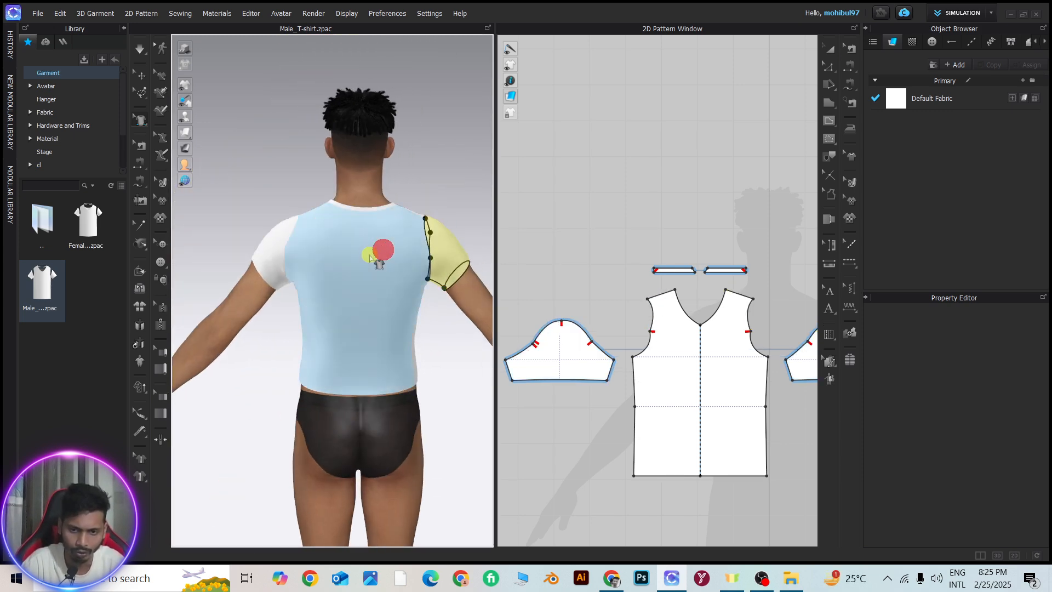
{"action": "left_click", "coordinate": [375, 247]}
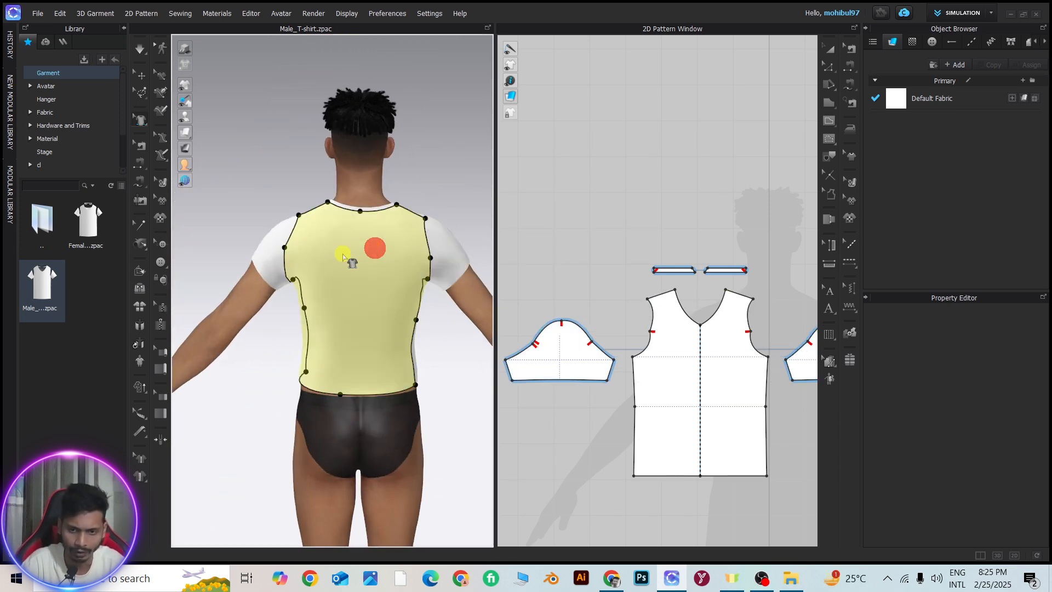
Pick the waist points on both side edges, the hem centre point and the neckline centre point of the 2D front pattern
{"action": "left_click", "coordinate": [636, 407]}
{"action": "left_click", "coordinate": [765, 407]}
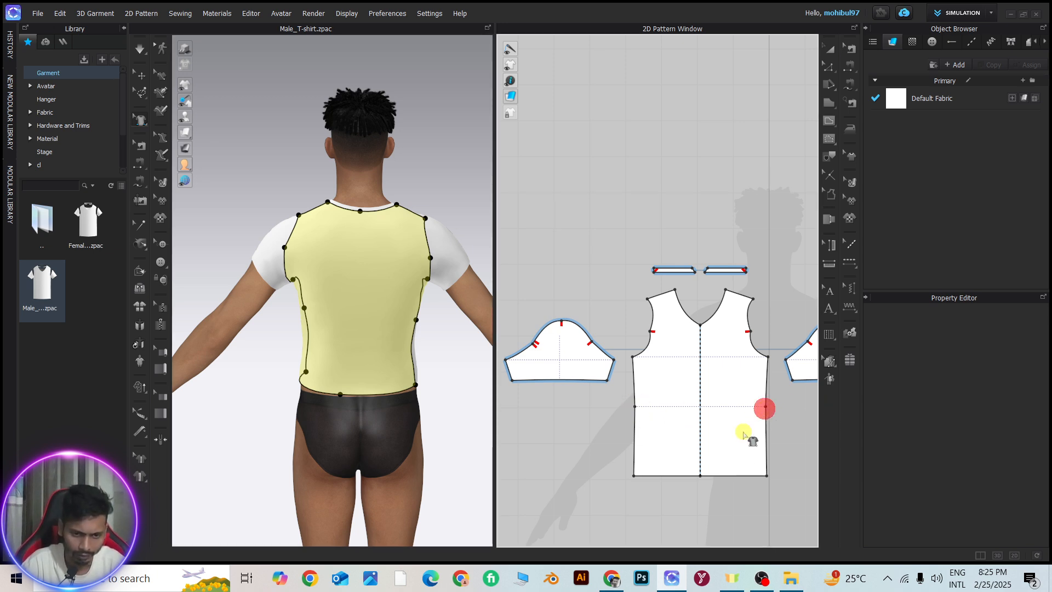
{"action": "left_click", "coordinate": [766, 407]}
{"action": "left_click", "coordinate": [701, 474]}
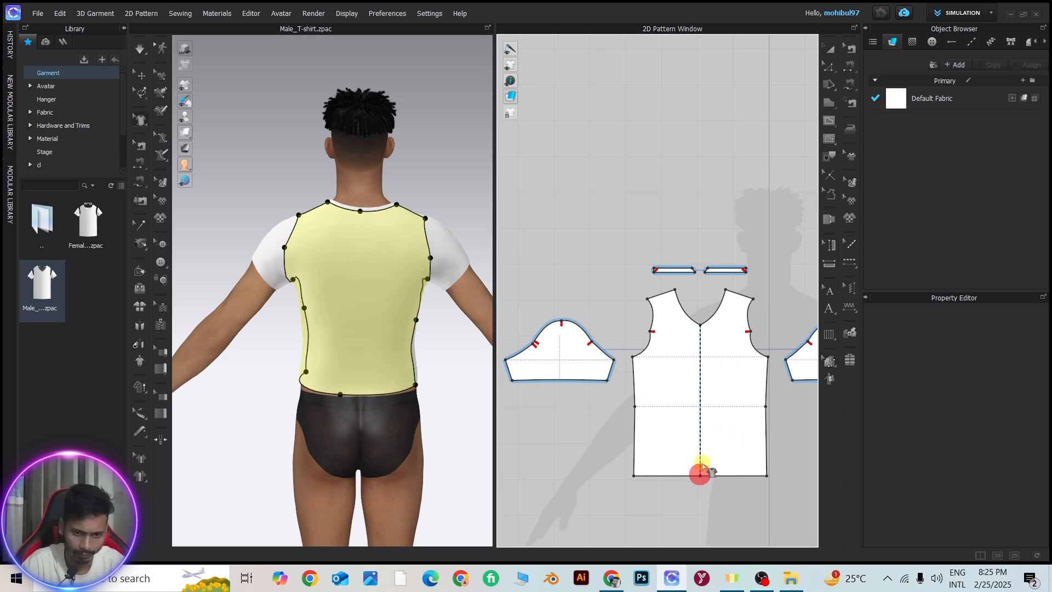
{"action": "left_click", "coordinate": [700, 324]}
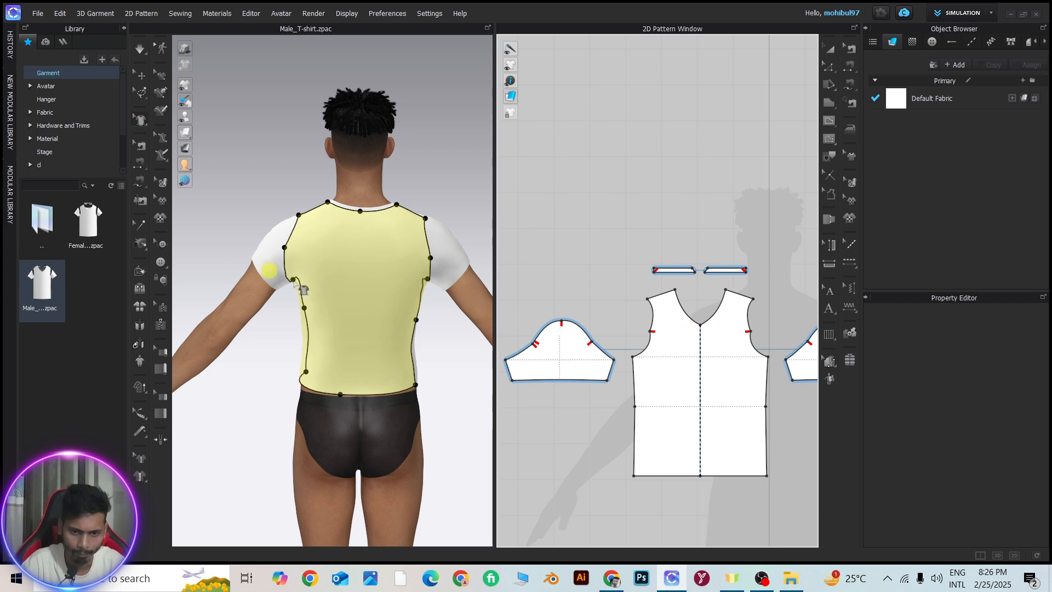
Lower the front neckline's centre point and move the front armhole points outward on the 3D T-shirt
{"action": "scroll", "coordinate": [305, 266], "scroll_direction": "down", "scroll_amount": 3}
{"action": "right_click_drag", "start_coordinate": [305, 267], "coordinate": [503, 270]}
{"action": "scroll", "coordinate": [359, 268], "scroll_direction": "down", "scroll_amount": 3}
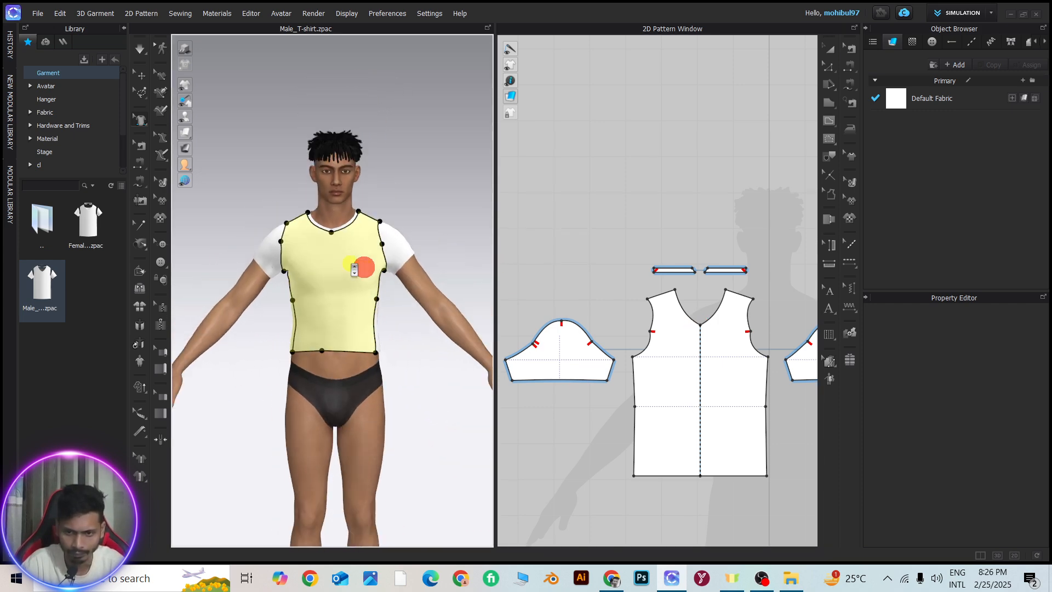
{"action": "right_click_drag", "start_coordinate": [311, 258], "coordinate": [388, 294]}
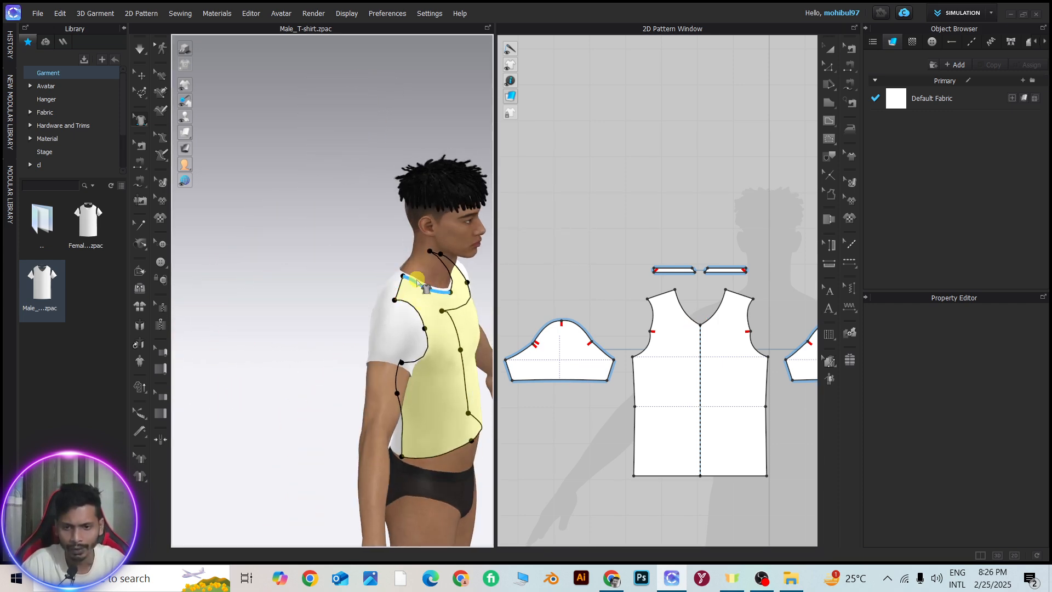
{"action": "scroll", "coordinate": [351, 241], "scroll_direction": "up", "scroll_amount": 2}
{"action": "right_click_drag", "start_coordinate": [348, 236], "coordinate": [477, 234]}
{"action": "scroll", "coordinate": [385, 246], "scroll_direction": "up", "scroll_amount": 1}
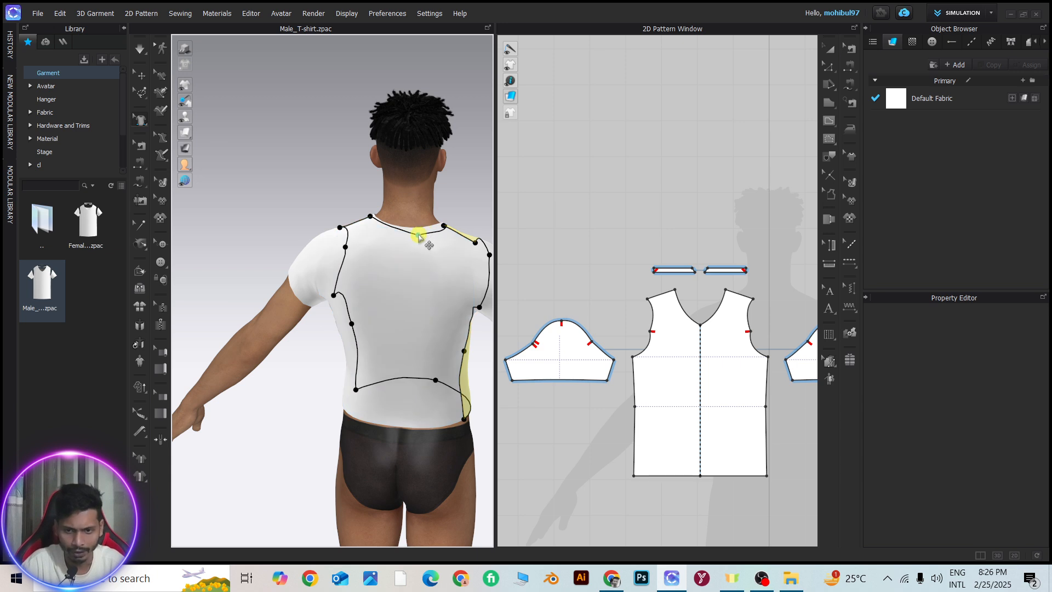
{"action": "left_click_drag", "start_coordinate": [418, 235], "coordinate": [316, 283]}
{"action": "scroll", "coordinate": [375, 301], "scroll_direction": "down", "scroll_amount": 2}
{"action": "right_click_drag", "start_coordinate": [366, 308], "coordinate": [456, 275]}
{"action": "scroll", "coordinate": [455, 274], "scroll_direction": "up", "scroll_amount": 1}
{"action": "middle_click_drag", "start_coordinate": [427, 261], "coordinate": [346, 274]}
{"action": "scroll", "coordinate": [366, 282], "scroll_direction": "up", "scroll_amount": 3}
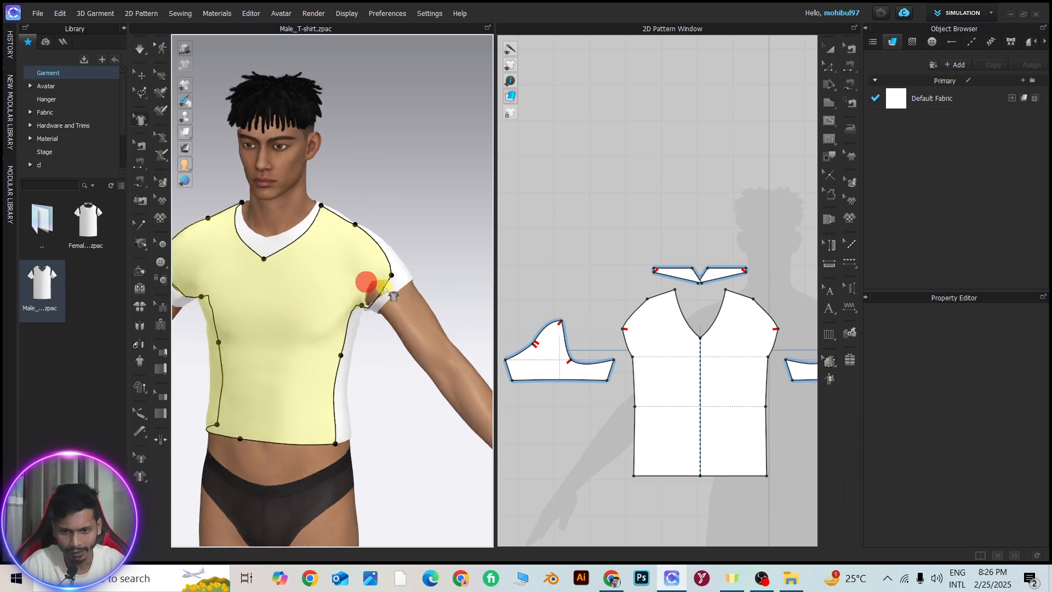
Move the front armhole point on the avatar's left side slightly upward in 3D
{"action": "right_click_drag", "start_coordinate": [366, 282], "coordinate": [384, 276]}
{"action": "left_click_drag", "start_coordinate": [390, 273], "coordinate": [388, 268]}
{"action": "scroll", "coordinate": [625, 320], "scroll_direction": "up", "scroll_amount": 5}
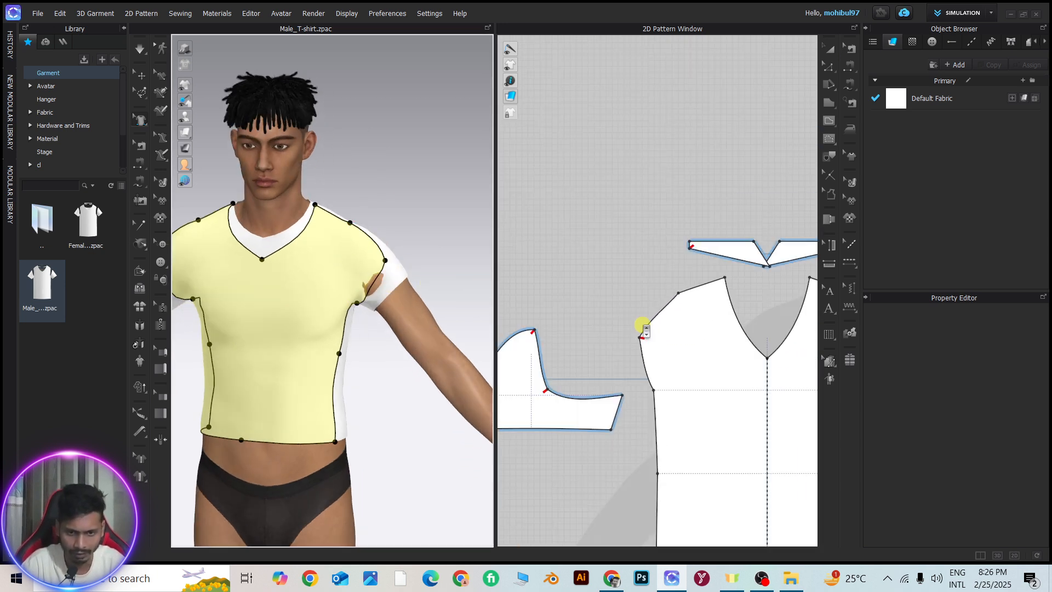
Simulate the T-shirt so the edited front armholes settle on the avatar
{"action": "scroll", "coordinate": [641, 326], "scroll_direction": "down", "scroll_amount": 4}
{"action": "middle_click_drag", "start_coordinate": [640, 325], "coordinate": [528, 283]}
{"action": "scroll", "coordinate": [699, 291], "scroll_direction": "up", "scroll_amount": 4}
{"action": "scroll", "coordinate": [719, 263], "scroll_direction": "down", "scroll_amount": 6}
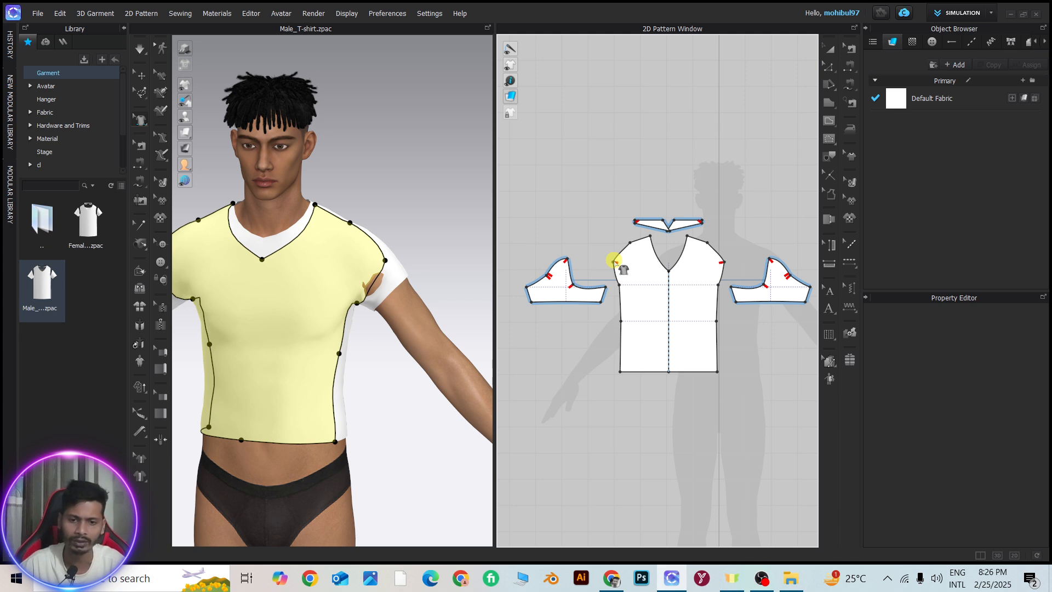
{"action": "key", "text": "space"}
{"action": "right_click_drag", "start_coordinate": [404, 238], "coordinate": [351, 248]}
Select the T-shirt's front panel on the avatar in the 3D view
{"action": "left_click", "coordinate": [830, 54]}
{"action": "scroll", "coordinate": [354, 255], "scroll_direction": "down", "scroll_amount": 4}
{"action": "scroll", "coordinate": [412, 241], "scroll_direction": "up", "scroll_amount": 3}
{"action": "scroll", "coordinate": [439, 246], "scroll_direction": "up", "scroll_amount": 3}
{"action": "right_click_drag", "start_coordinate": [444, 246], "coordinate": [281, 250]}
{"action": "scroll", "coordinate": [339, 245], "scroll_direction": "up", "scroll_amount": 4}
{"action": "left_click", "coordinate": [285, 237]}
{"action": "scroll", "coordinate": [288, 236], "scroll_direction": "down", "scroll_amount": 3}
{"action": "scroll", "coordinate": [432, 275], "scroll_direction": "down", "scroll_amount": 3}
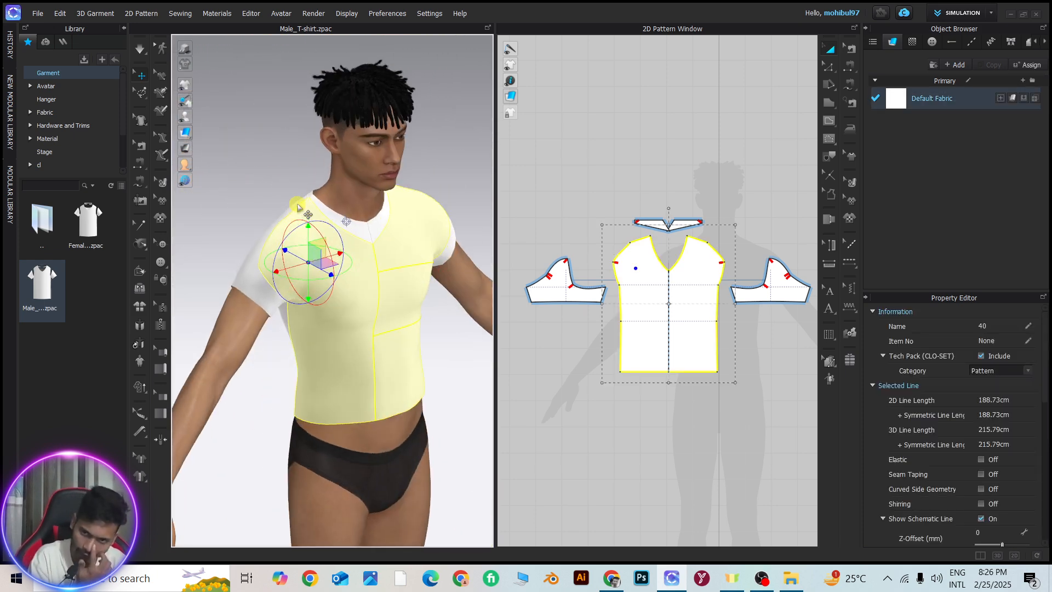
Draw a mirrored vertical style line on the 3D front panel, from the V-neckline beside the centre down to the hem
{"action": "left_click", "coordinate": [141, 123]}
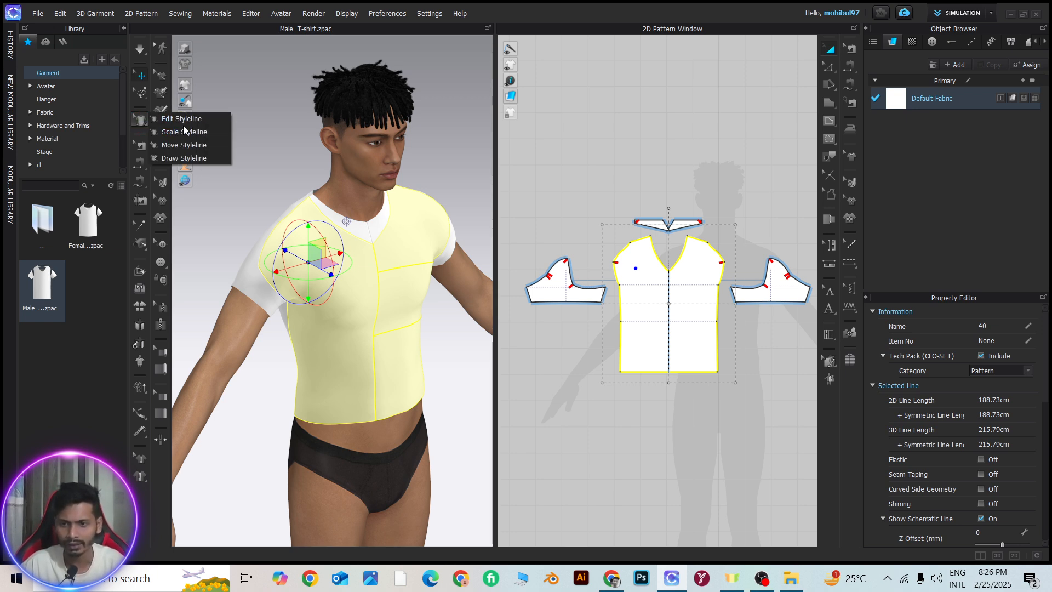
{"action": "left_click", "coordinate": [185, 159]}
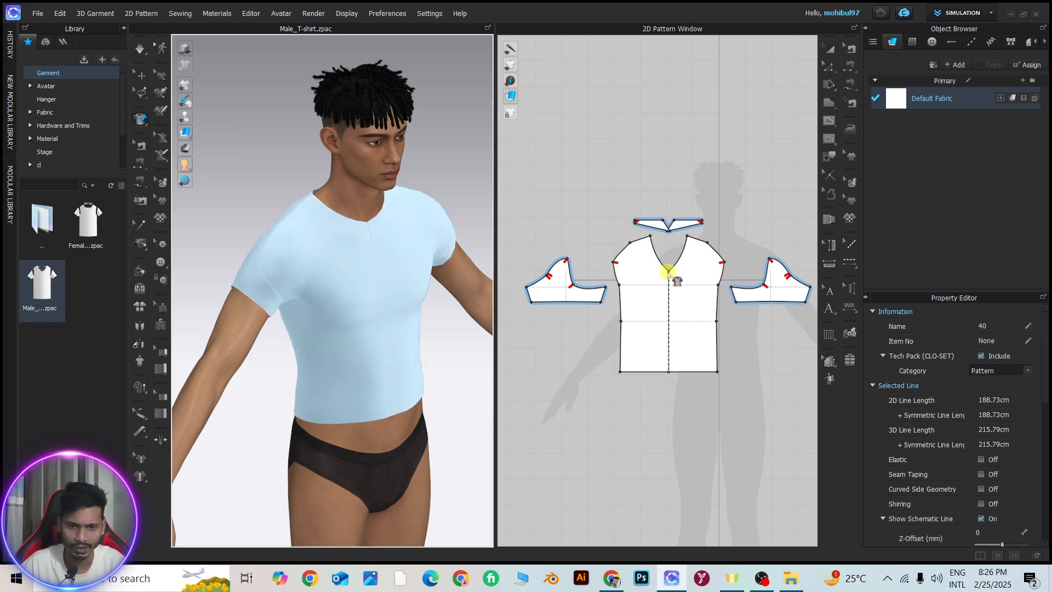
{"action": "left_click", "coordinate": [295, 222]}
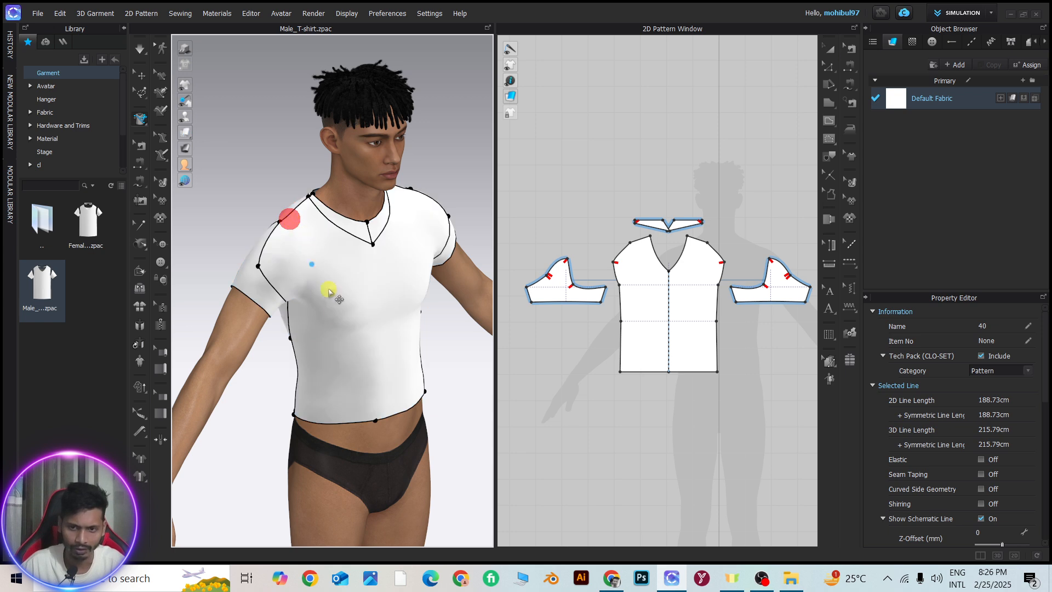
{"action": "left_click", "coordinate": [350, 234]}
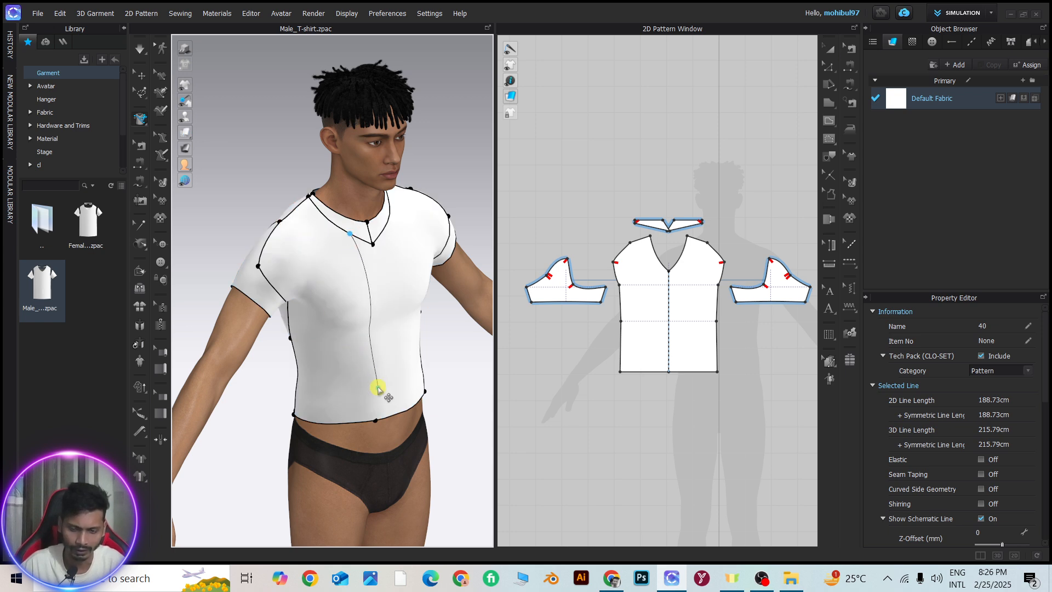
{"action": "middle_click_drag", "start_coordinate": [381, 387], "coordinate": [336, 326]}
{"action": "right_click_drag", "start_coordinate": [336, 326], "coordinate": [321, 332]}
{"action": "scroll", "coordinate": [316, 190], "scroll_direction": "up", "scroll_amount": 2}
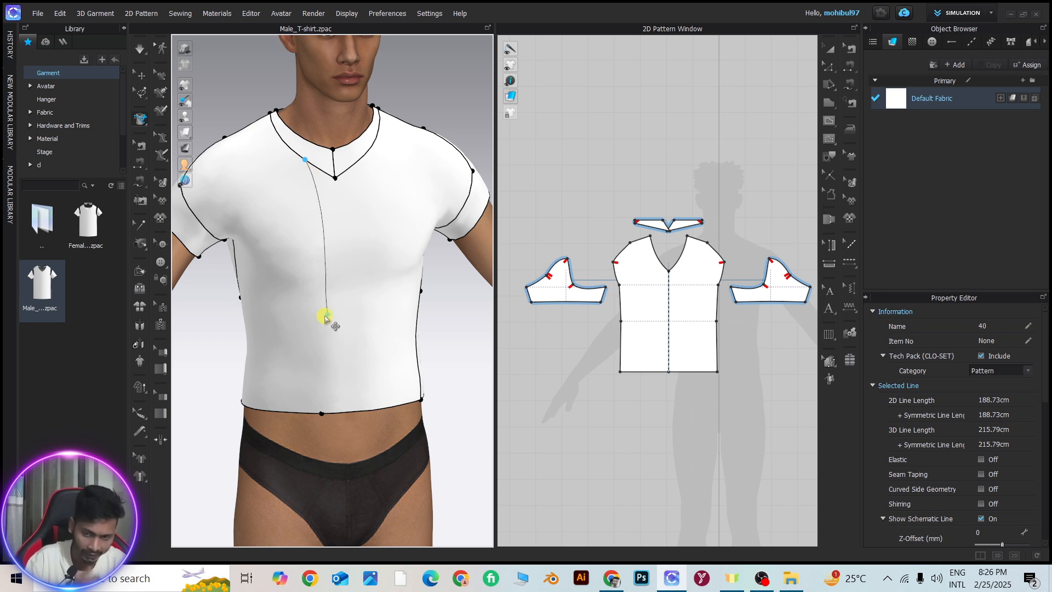
{"action": "left_click", "coordinate": [306, 412]}
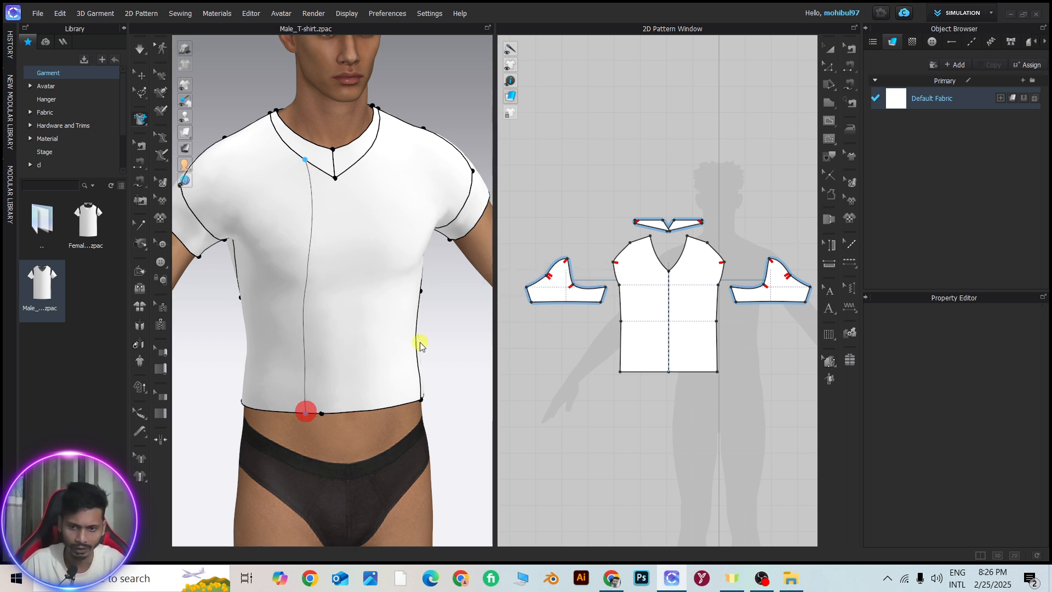
{"action": "scroll", "coordinate": [305, 263], "scroll_direction": "up", "scroll_amount": 4}
{"action": "scroll", "coordinate": [685, 291], "scroll_direction": "up", "scroll_amount": 5}
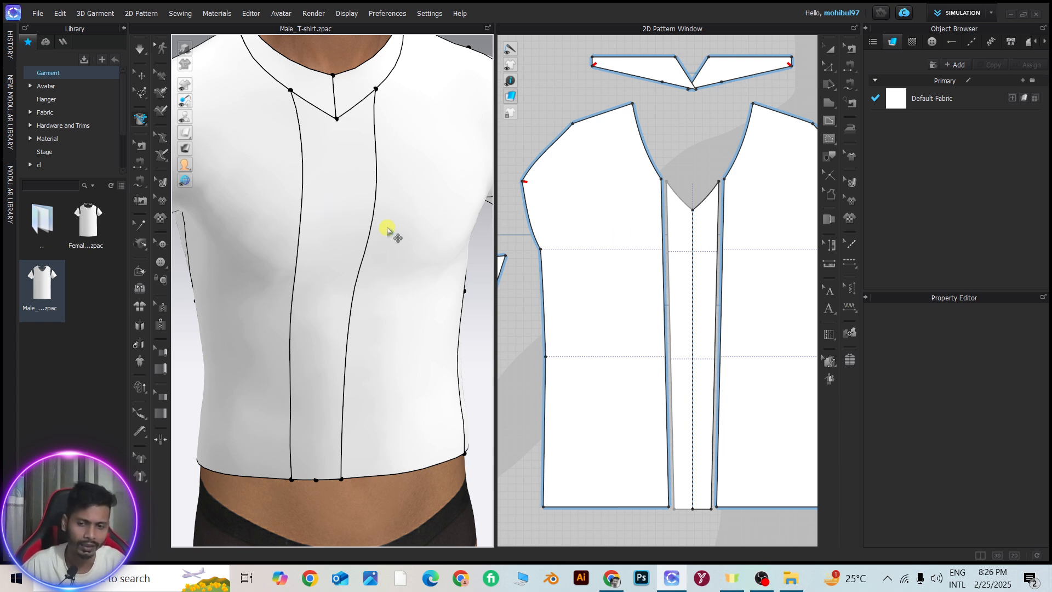
{"action": "scroll", "coordinate": [395, 236], "scroll_direction": "down", "scroll_amount": 4}
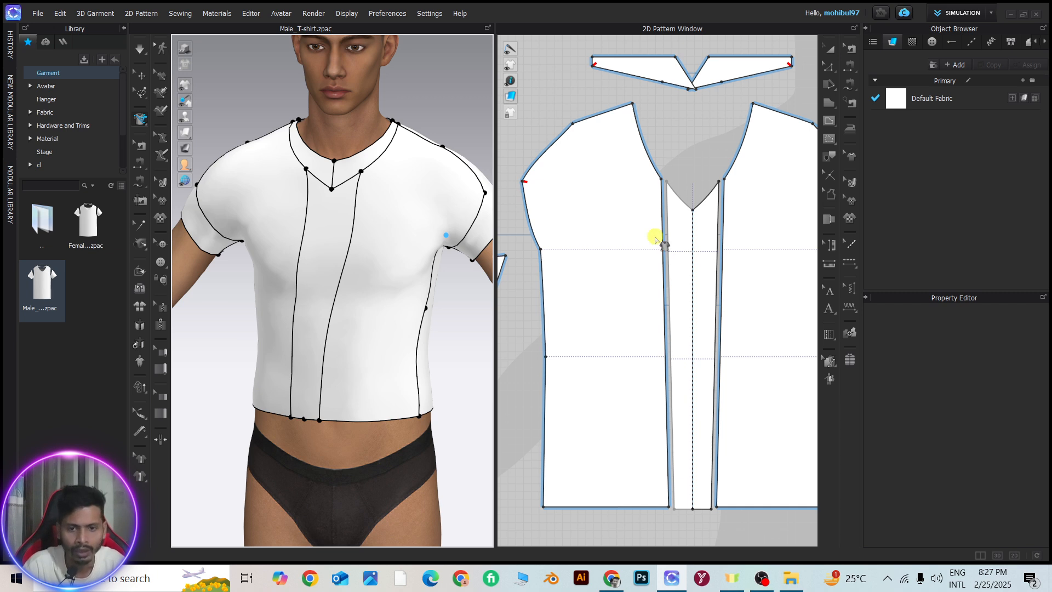
{"action": "scroll", "coordinate": [657, 235], "scroll_direction": "down", "scroll_amount": 5}
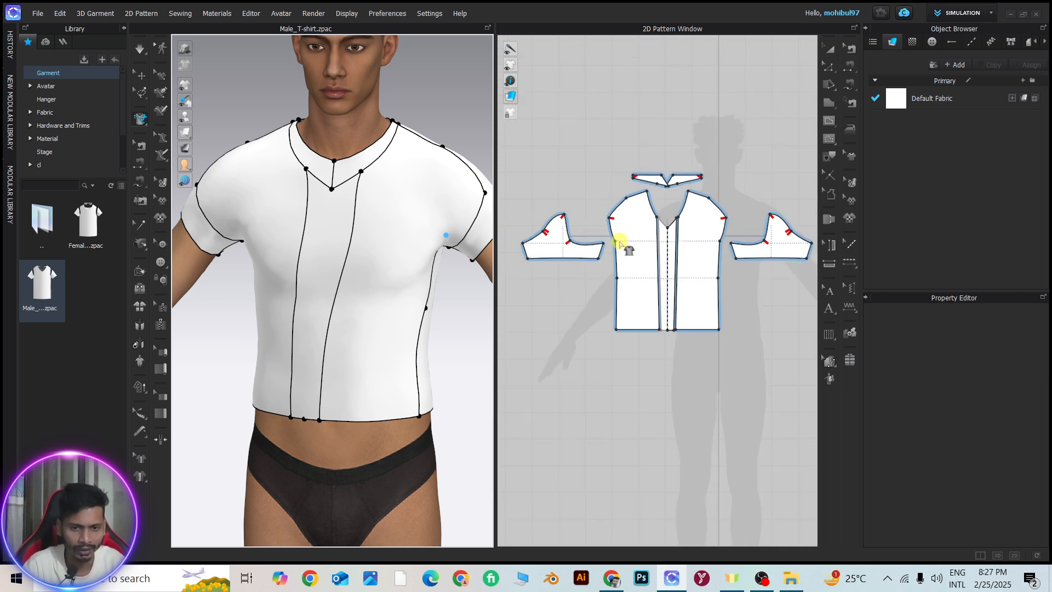
Move the underarm point of the front side panel inward in the 2D pattern
{"action": "left_click", "coordinate": [831, 66]}
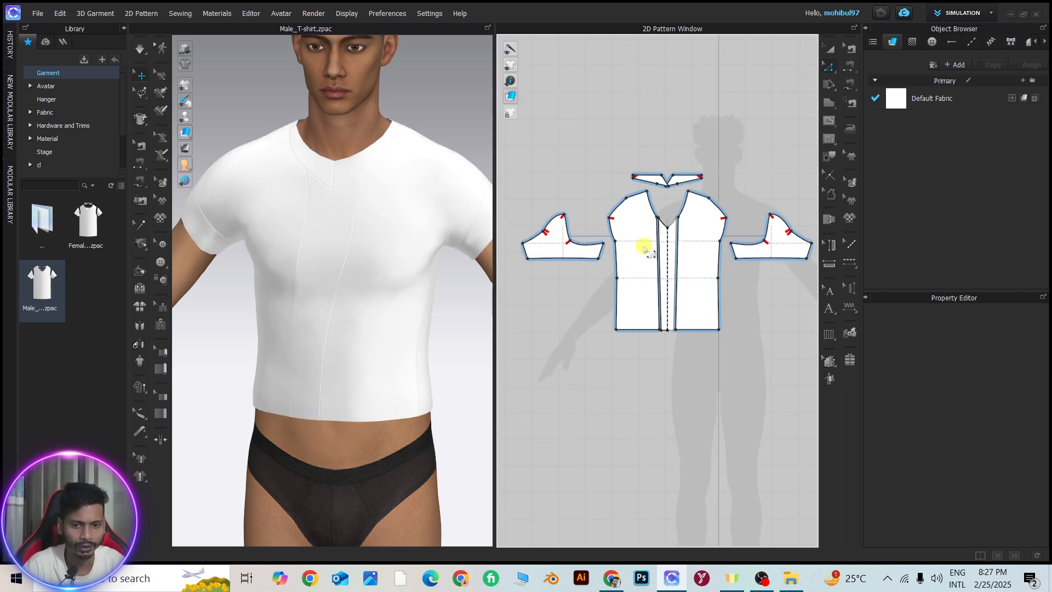
{"action": "scroll", "coordinate": [638, 246], "scroll_direction": "up", "scroll_amount": 3}
{"action": "left_click_drag", "start_coordinate": [601, 239], "coordinate": [646, 249]}
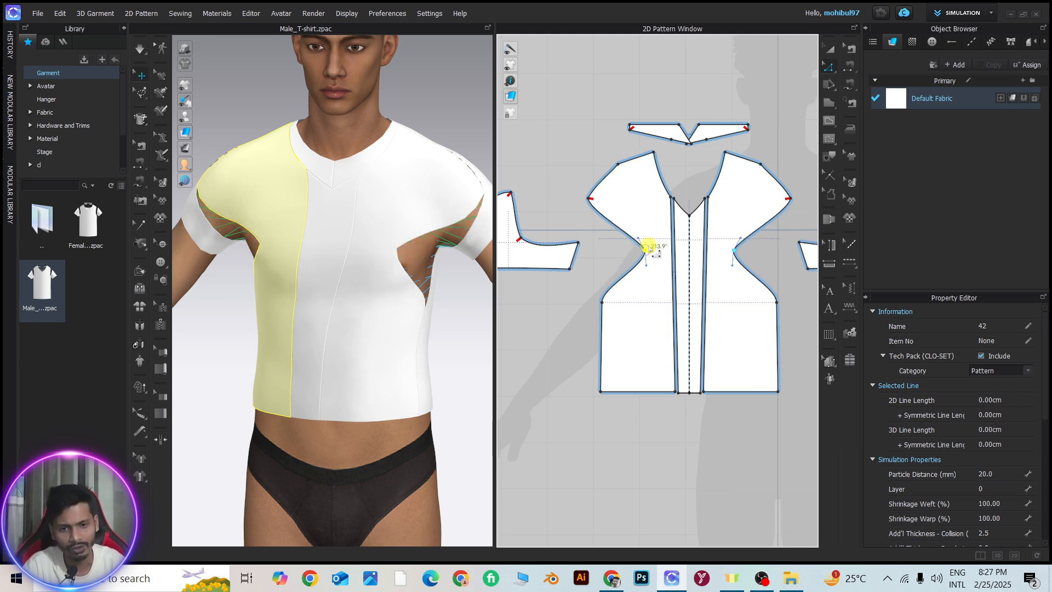
{"action": "scroll", "coordinate": [382, 231], "scroll_direction": "up", "scroll_amount": 3}
{"action": "right_click_drag", "start_coordinate": [379, 221], "coordinate": [385, 219]}
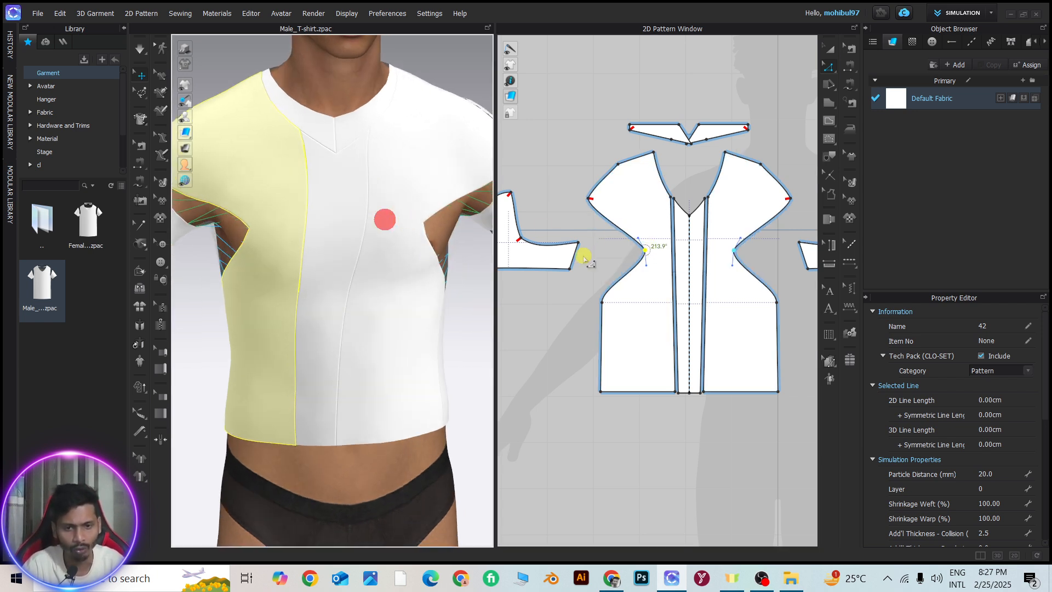
Delete the underarm point from the front side panel and simulate the T-shirt
{"action": "left_click", "coordinate": [647, 251]}
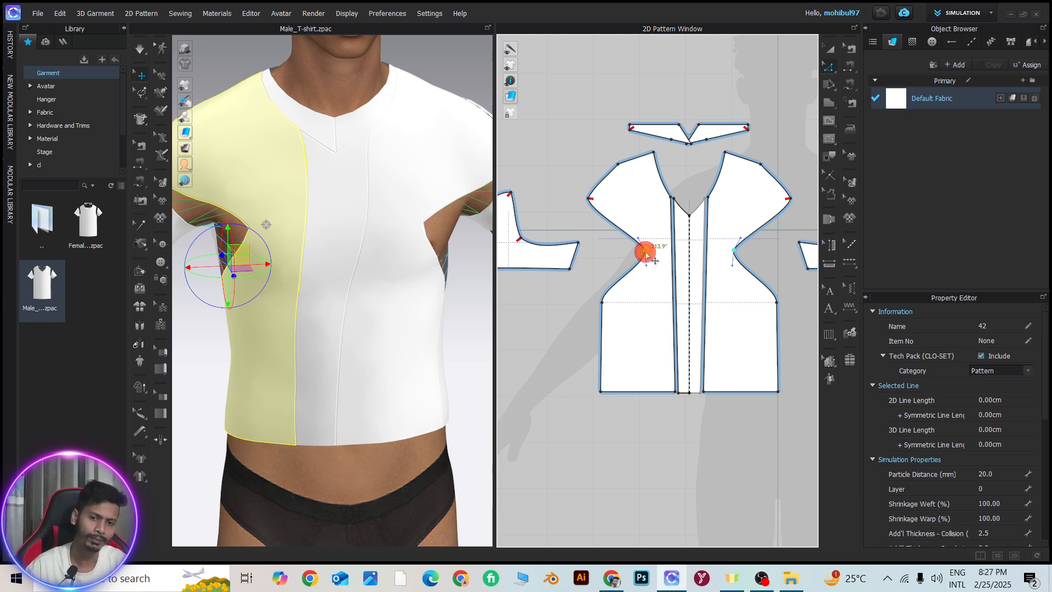
{"action": "key", "text": "Delete"}
{"action": "scroll", "coordinate": [433, 248], "scroll_direction": "down", "scroll_amount": 2}
{"action": "key", "text": "space"}
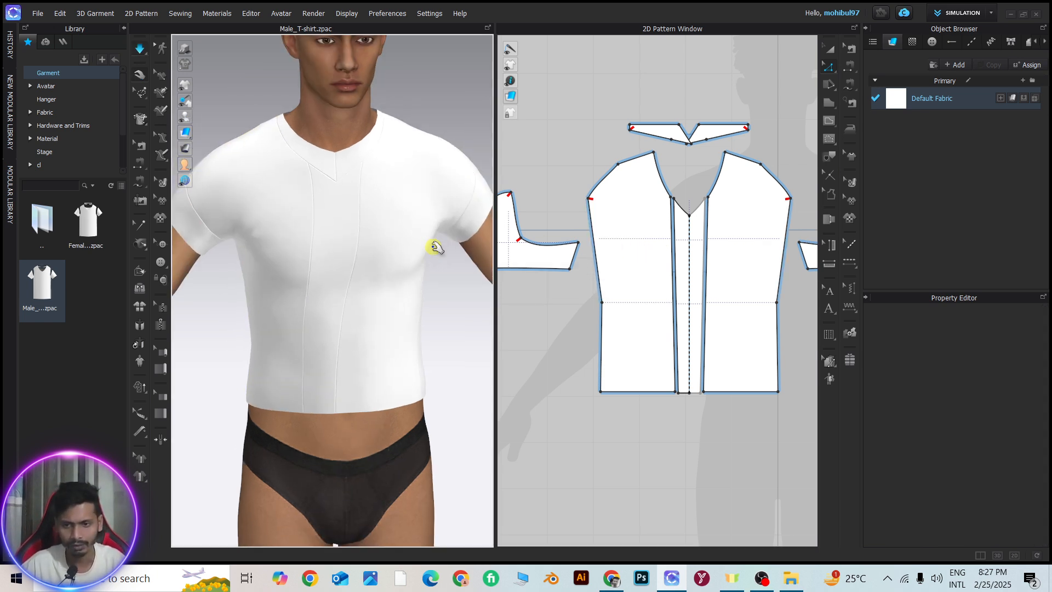
{"action": "right_click_drag", "start_coordinate": [422, 244], "coordinate": [404, 239]}
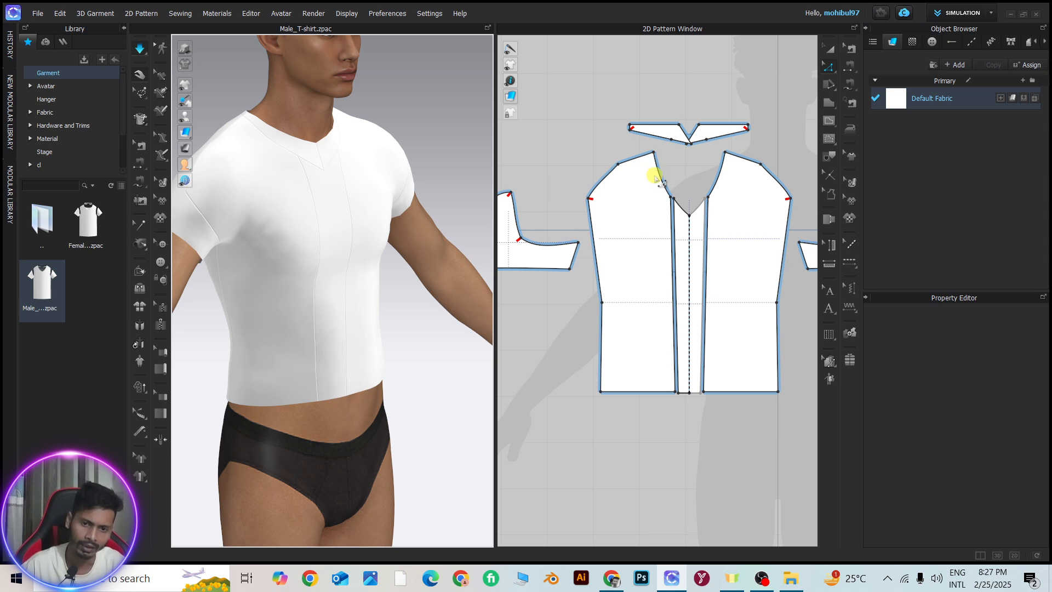
{"action": "mouse_move", "coordinate": [338, 218]}
{"action": "right_mouse_down"}
{"action": "mouse_move", "coordinate": [286, 197]}
{"action": "mouse_move", "coordinate": [337, 225]}
{"action": "right_mouse_up"}
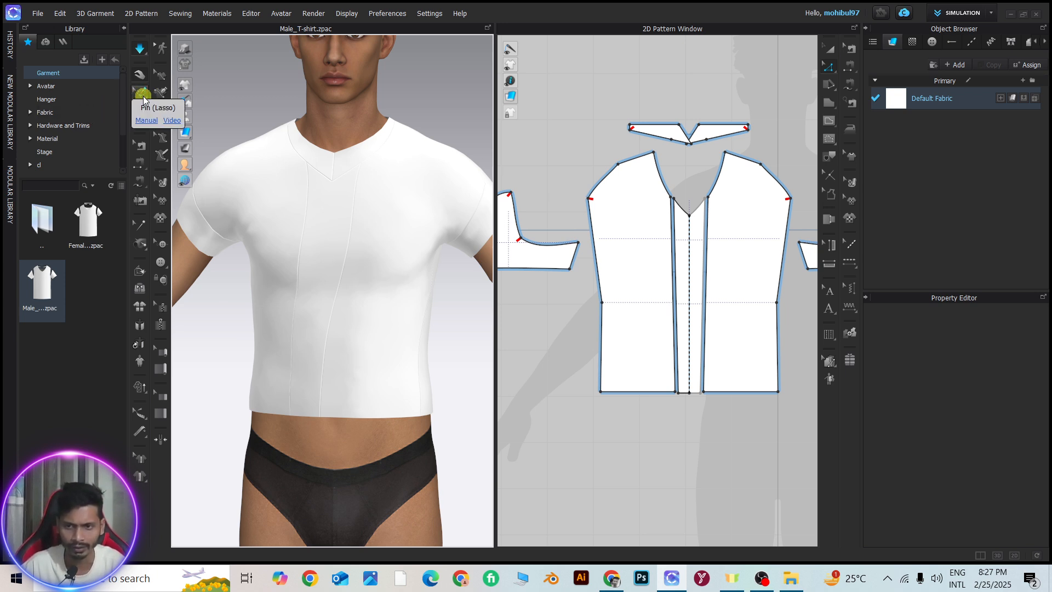
Shift the vertical style lines of the 3D front outward from the centre with Move Styleline
{"action": "left_click", "coordinate": [142, 97]}
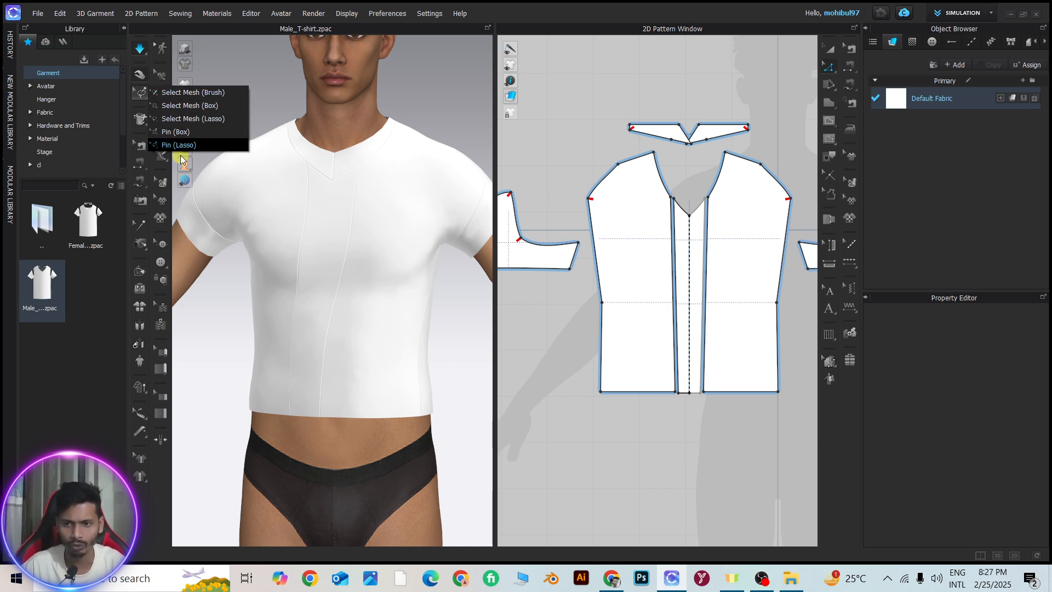
{"action": "left_click", "coordinate": [132, 132]}
{"action": "left_click", "coordinate": [141, 121]}
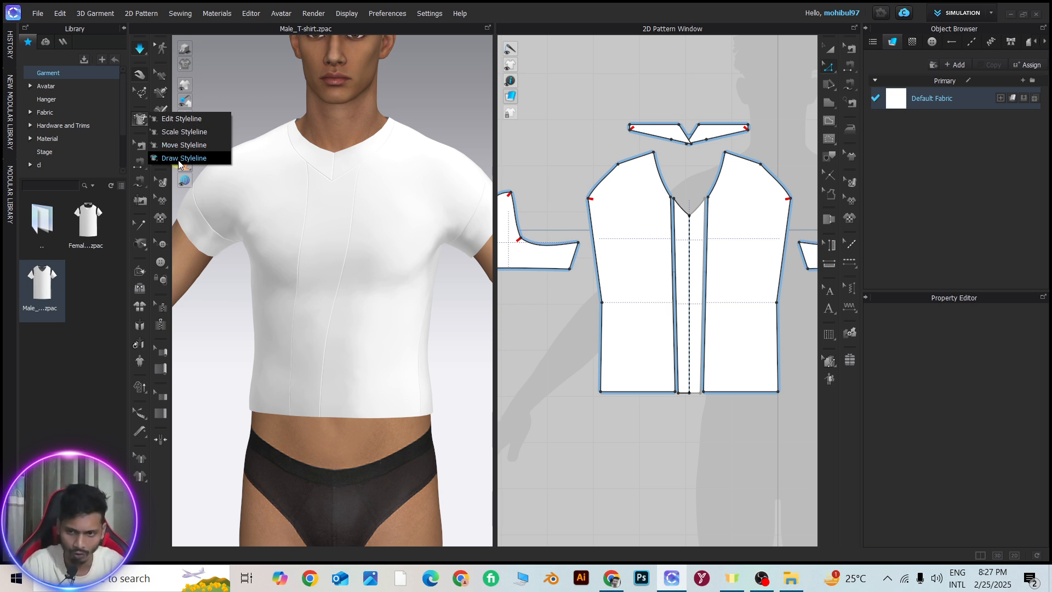
{"action": "left_click", "coordinate": [172, 145]}
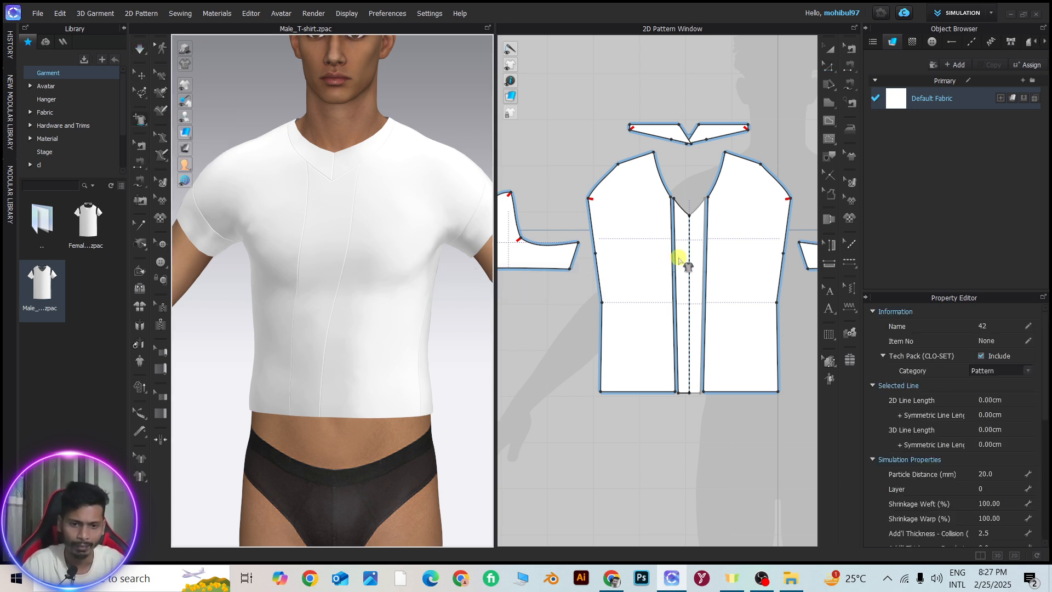
{"action": "left_click", "coordinate": [345, 252]}
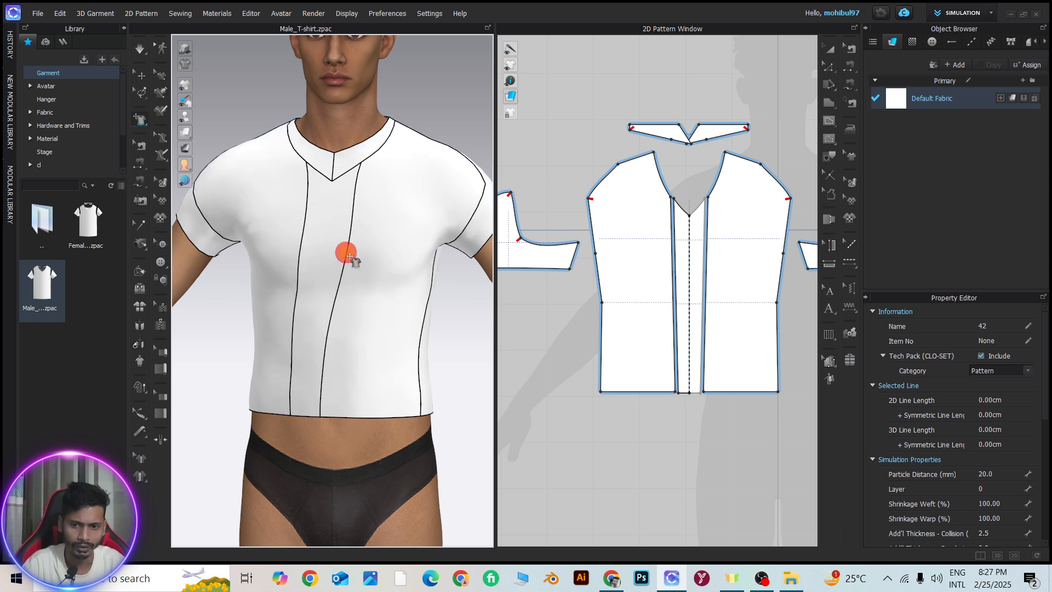
{"action": "left_click_drag", "start_coordinate": [347, 254], "coordinate": [392, 262]}
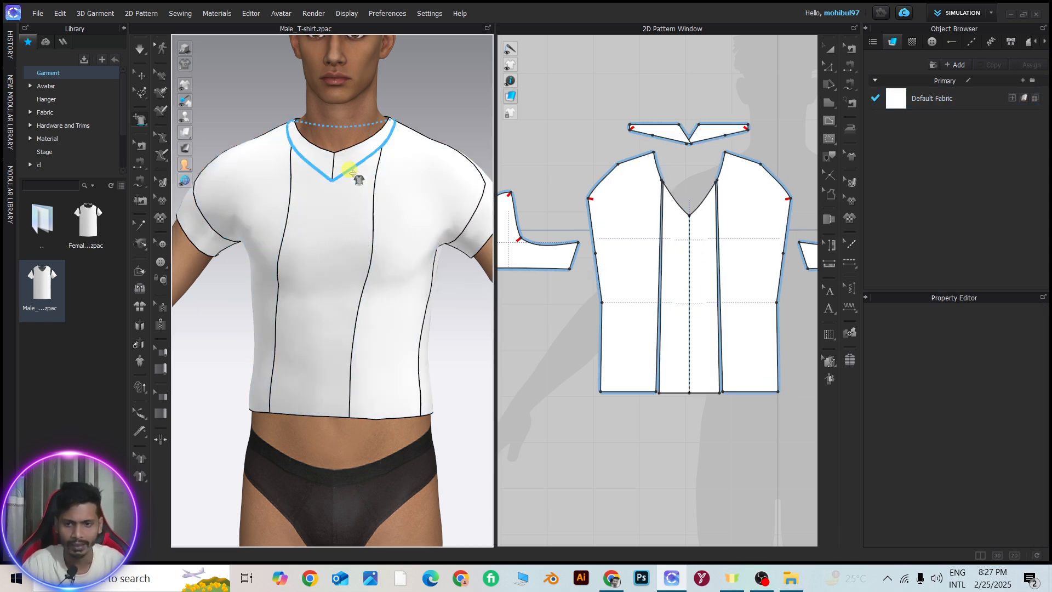
Move the seam between the neckband and the front panels further down the chest to widen the neckband
{"action": "left_click_drag", "start_coordinate": [344, 170], "coordinate": [344, 223]}
{"action": "scroll", "coordinate": [331, 220], "scroll_direction": "down", "scroll_amount": 4}
{"action": "right_click_drag", "start_coordinate": [322, 211], "coordinate": [380, 228]}
{"action": "scroll", "coordinate": [313, 207], "scroll_direction": "up", "scroll_amount": 4}
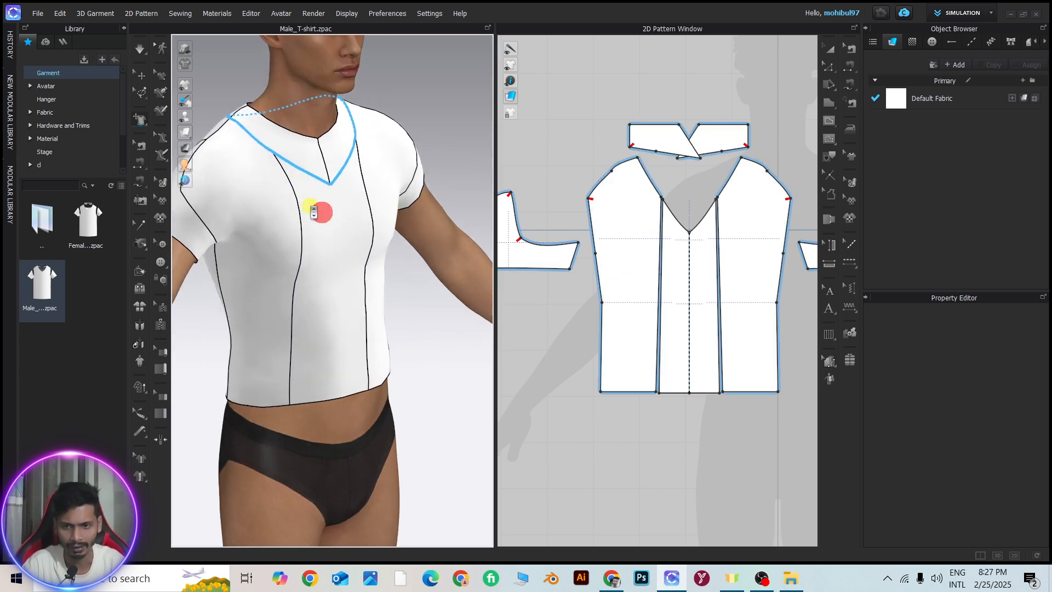
{"action": "right_click_drag", "start_coordinate": [311, 204], "coordinate": [273, 202]}
{"action": "mouse_move", "coordinate": [313, 181]}
{"action": "left_mouse_down"}
{"action": "mouse_move", "coordinate": [297, 264]}
{"action": "mouse_move", "coordinate": [319, 190]}
{"action": "left_mouse_up"}
{"action": "mouse_move", "coordinate": [345, 180]}
{"action": "right_mouse_down"}
{"action": "mouse_move", "coordinate": [287, 169]}
{"action": "mouse_move", "coordinate": [343, 183]}
{"action": "right_mouse_up"}
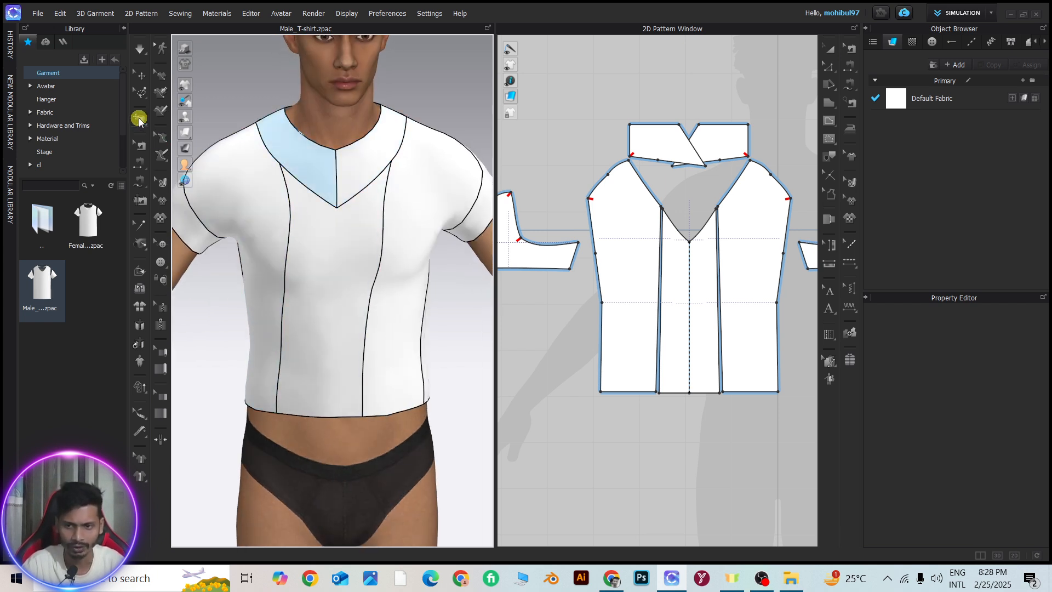
Enlarge the neckband seam outward toward the shoulders with Scale Styleline and simulate the garment
{"action": "left_click", "coordinate": [139, 119]}
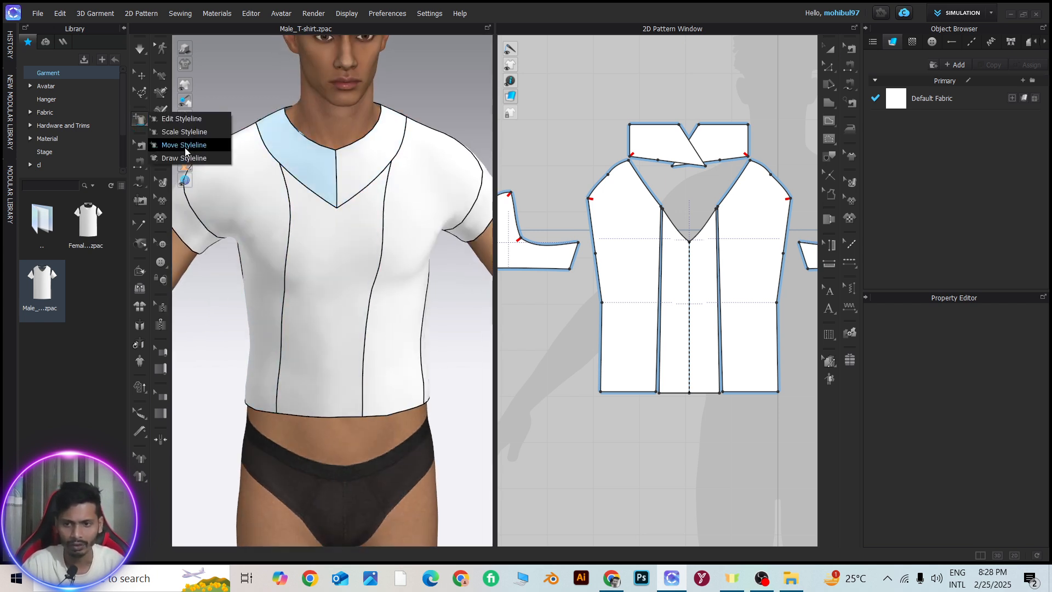
{"action": "left_click", "coordinate": [183, 133]}
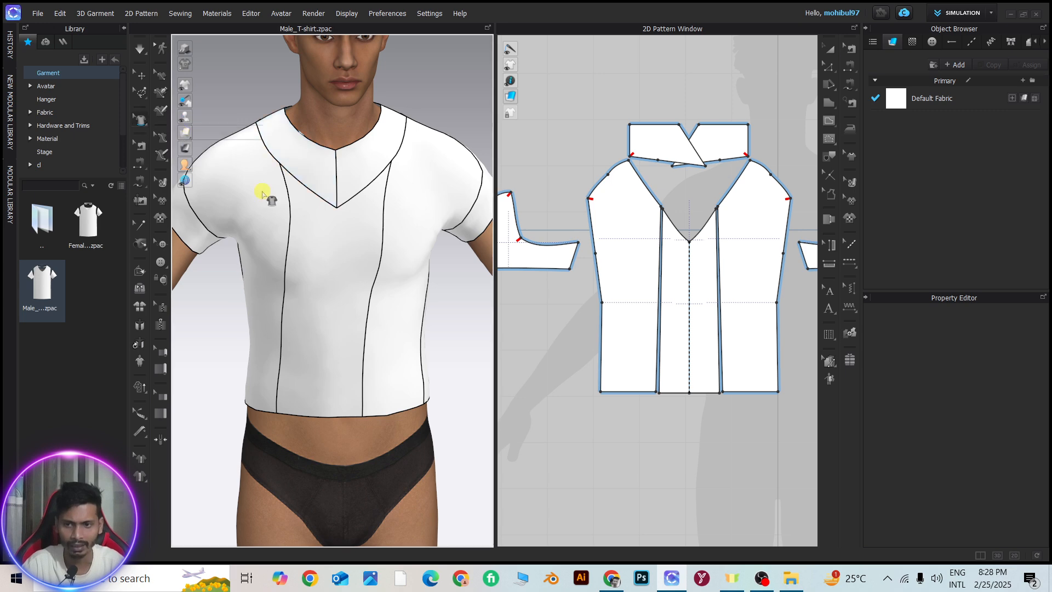
{"action": "left_click", "coordinate": [353, 188]}
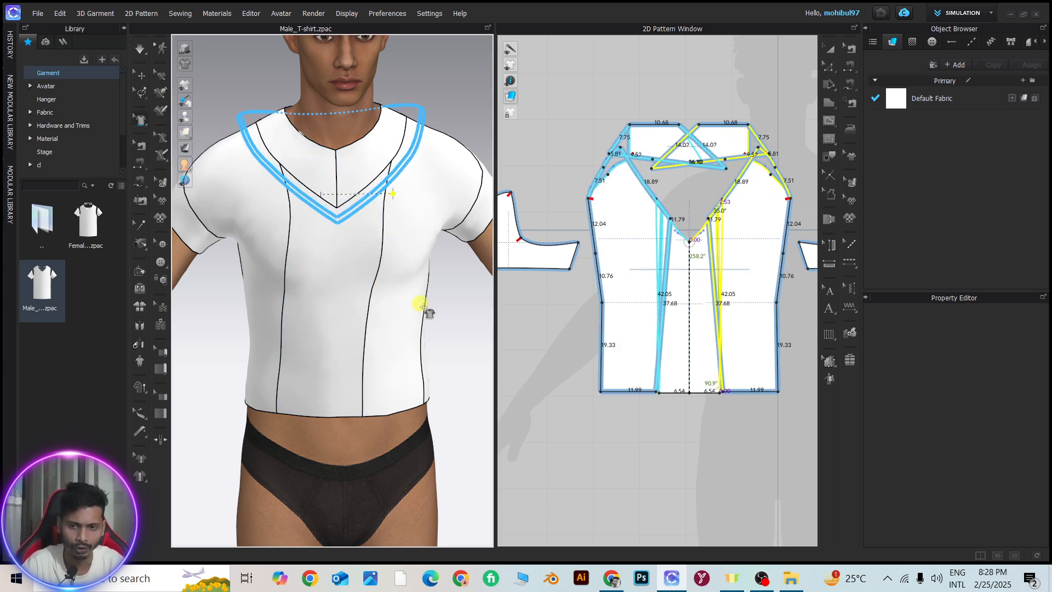
{"action": "left_click", "coordinate": [422, 175]}
{"action": "scroll", "coordinate": [376, 180], "scroll_direction": "up", "scroll_amount": 2}
{"action": "mouse_move", "coordinate": [376, 181]}
{"action": "right_mouse_down"}
{"action": "mouse_move", "coordinate": [344, 182]}
{"action": "mouse_move", "coordinate": [394, 183]}
{"action": "right_mouse_up"}
{"action": "scroll", "coordinate": [351, 180], "scroll_direction": "down", "scroll_amount": 2}
{"action": "key", "text": "space"}
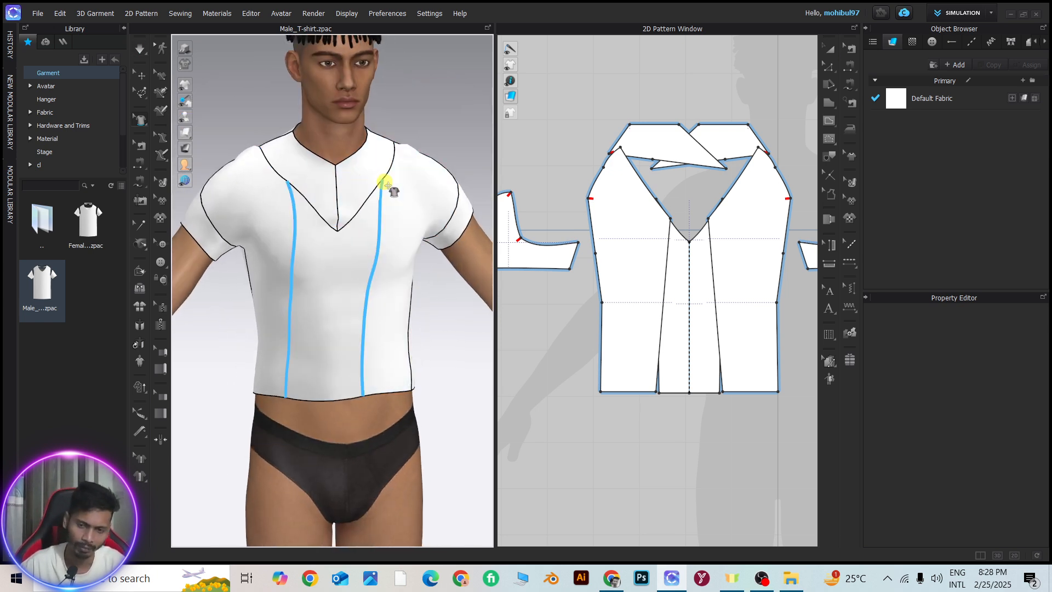
Bend the neckband seam into upward curves with Edit Styleline and raise its centre point
{"action": "left_click", "coordinate": [141, 123]}
{"action": "left_click", "coordinate": [177, 119]}
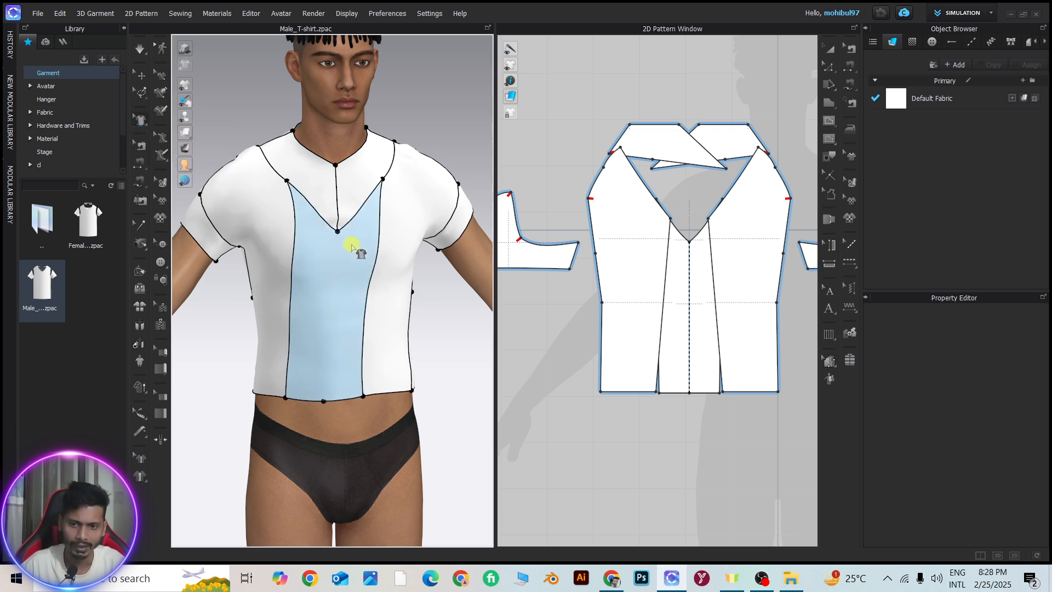
{"action": "left_click", "coordinate": [327, 224]}
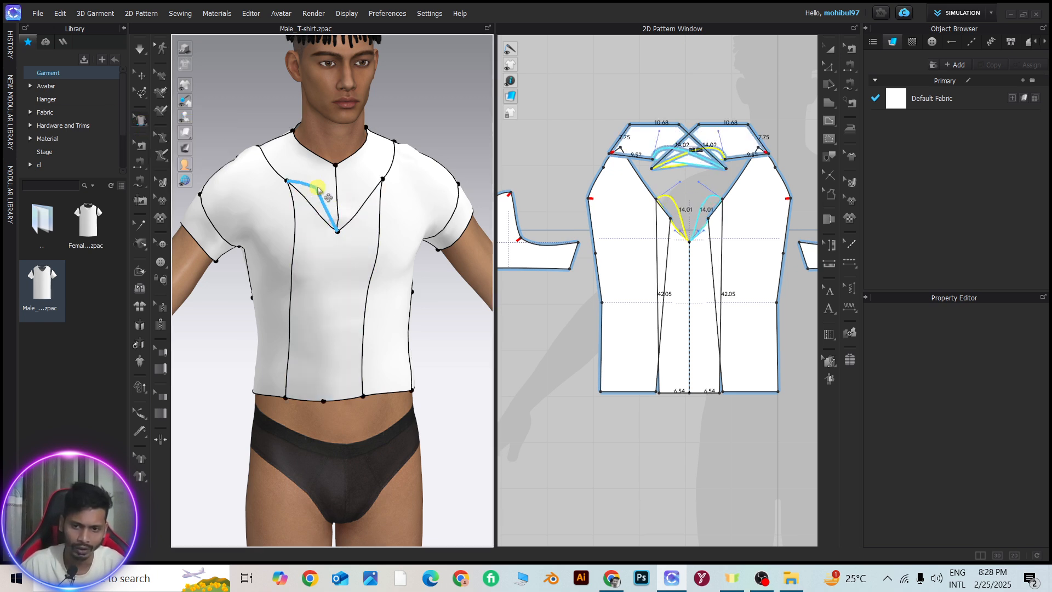
{"action": "left_click", "coordinate": [337, 231]}
{"action": "left_click_drag", "start_coordinate": [382, 212], "coordinate": [373, 204]}
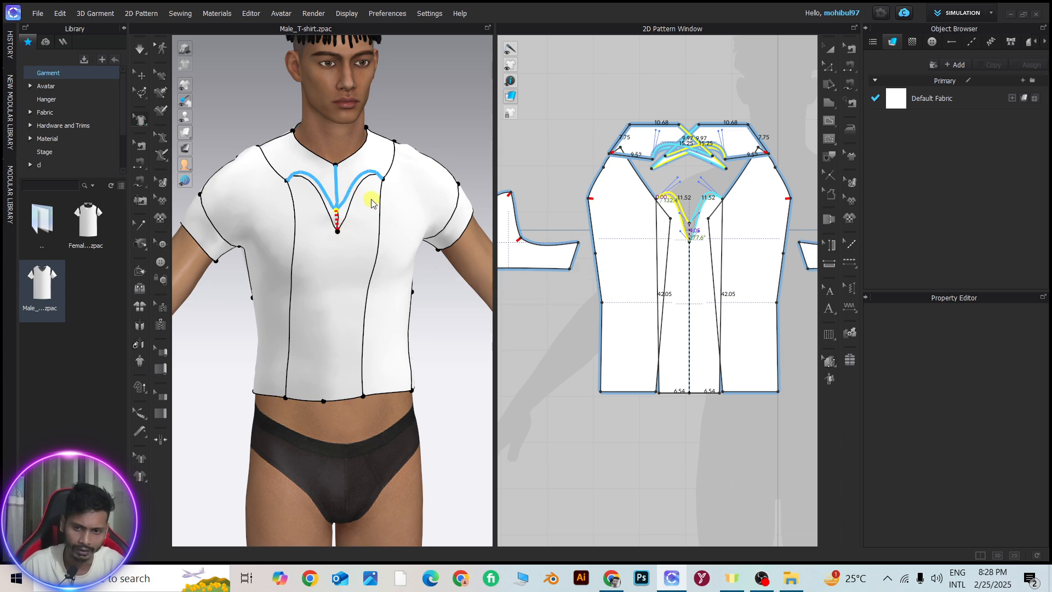
Bend the vertical front style lines outward at the chest in 3D and simulate the garment
{"action": "scroll", "coordinate": [370, 203], "scroll_direction": "up", "scroll_amount": 2}
{"action": "right_click_drag", "start_coordinate": [365, 202], "coordinate": [310, 215]}
{"action": "left_click_drag", "start_coordinate": [358, 222], "coordinate": [392, 246]}
{"action": "right_click_drag", "start_coordinate": [291, 256], "coordinate": [318, 236]}
{"action": "scroll", "coordinate": [330, 253], "scroll_direction": "down", "scroll_amount": 2}
{"action": "key", "text": "space"}
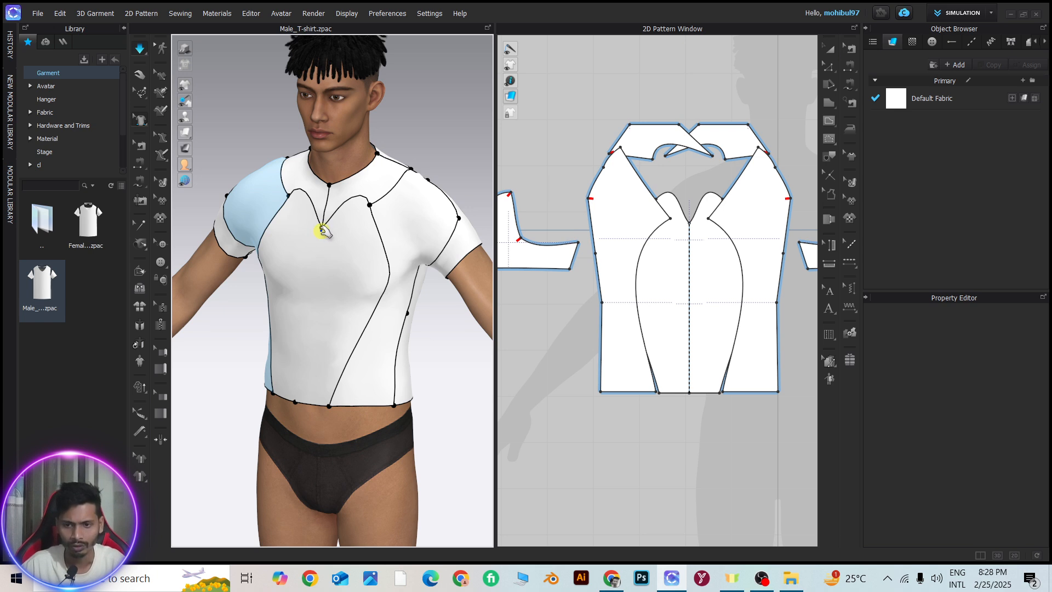
Raise the neckband seam's centre point close to the neck opening and simulate the T-shirt
{"action": "left_click", "coordinate": [320, 227]}
{"action": "left_click_drag", "start_coordinate": [323, 223], "coordinate": [328, 196]}
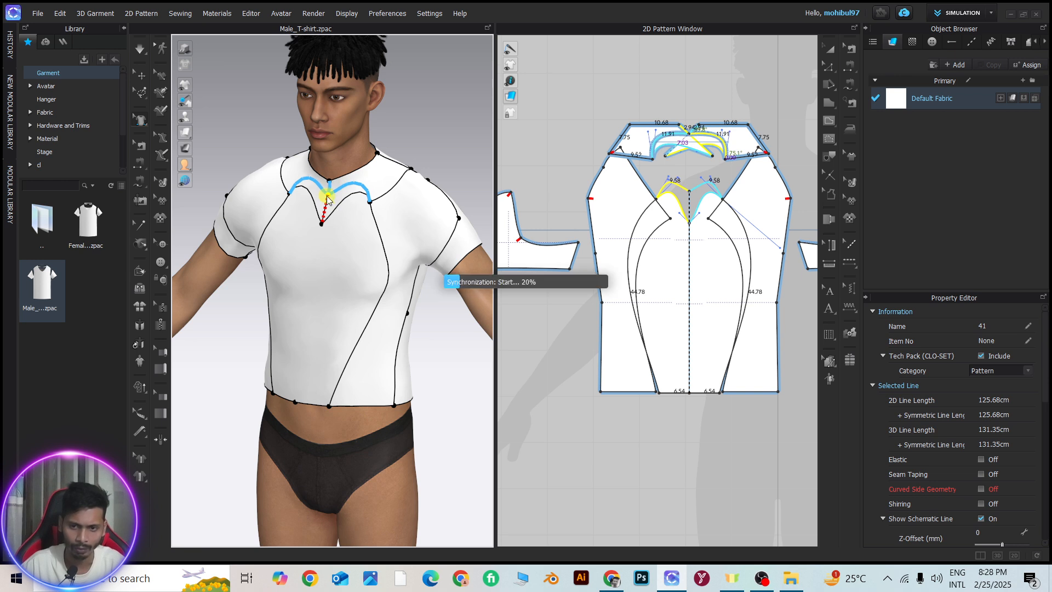
{"action": "key", "text": "space"}
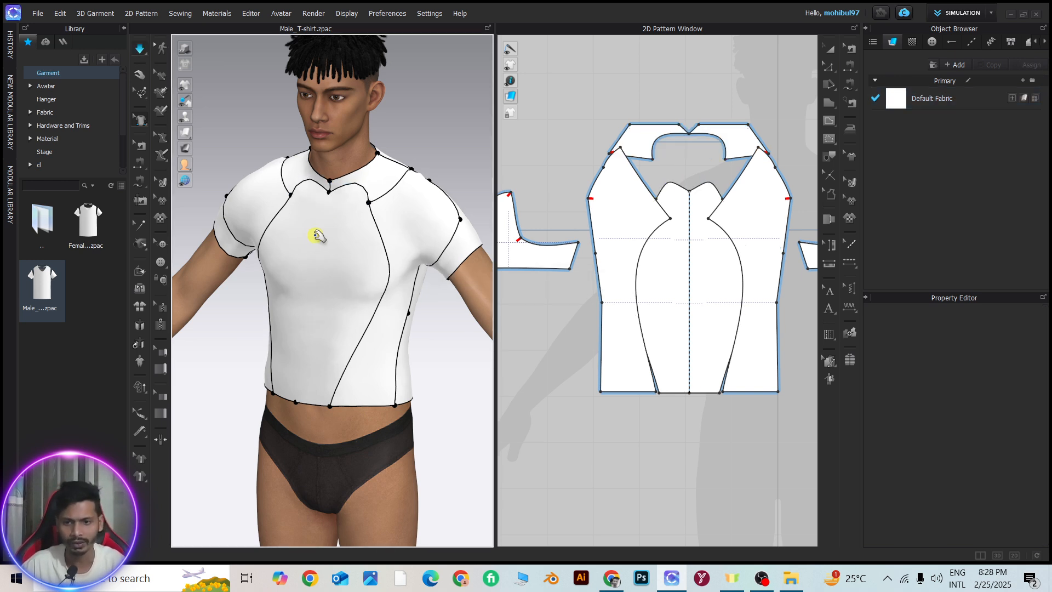
Bend the vertical front style lines inward below the chest to narrow the centre front panel and simulate the T-shirt
{"action": "right_click_drag", "start_coordinate": [325, 236], "coordinate": [358, 239]}
{"action": "key", "text": "space"}
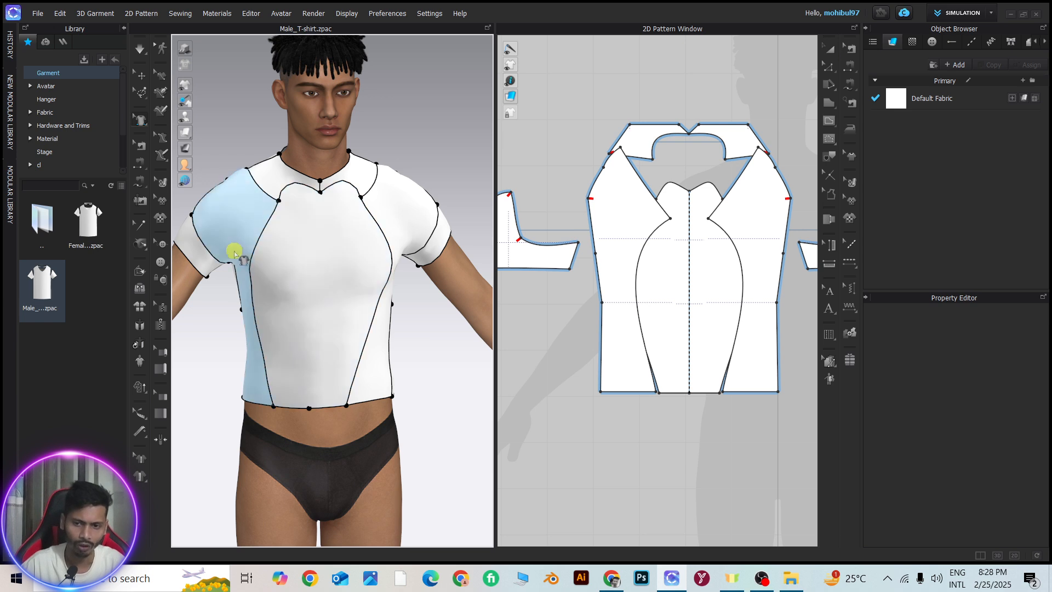
{"action": "left_click", "coordinate": [305, 271]}
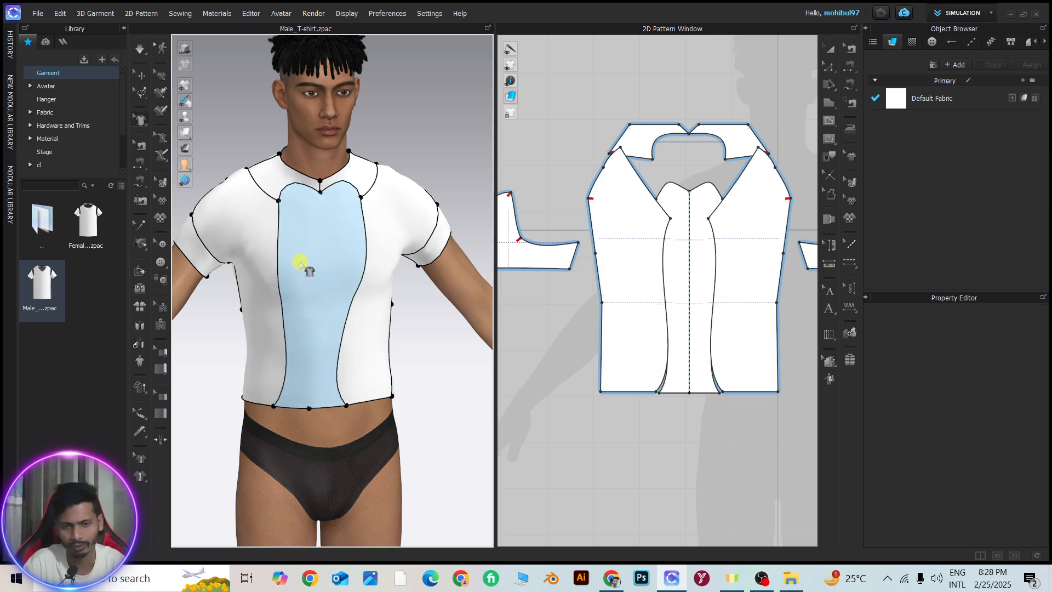
Examine the complete 2D pattern layout and the T-shirt's style lines on the avatar from the side and front
{"action": "scroll", "coordinate": [630, 301], "scroll_direction": "down", "scroll_amount": 5}
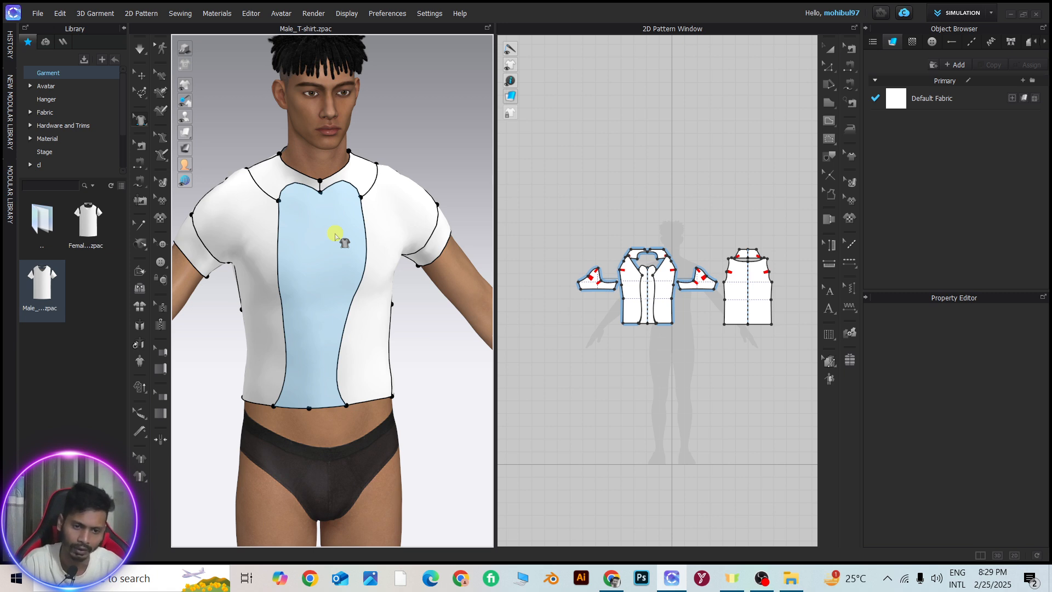
{"action": "scroll", "coordinate": [327, 293], "scroll_direction": "down", "scroll_amount": 3}
{"action": "scroll", "coordinate": [333, 291], "scroll_direction": "up", "scroll_amount": 3}
{"action": "right_click_drag", "start_coordinate": [333, 289], "coordinate": [215, 280]}
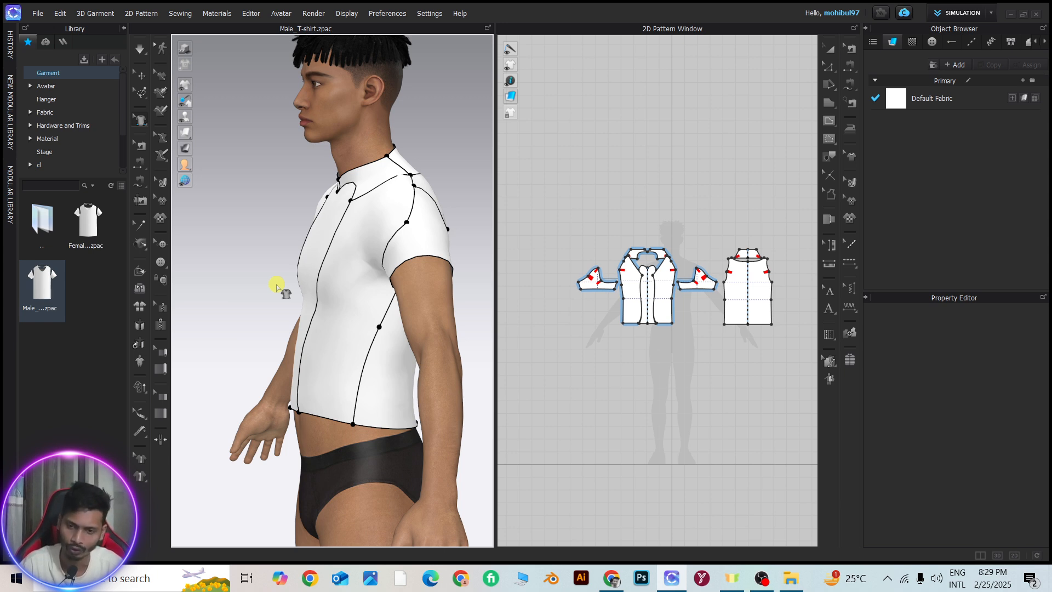
{"action": "right_click_drag", "start_coordinate": [245, 284], "coordinate": [336, 284]}
{"action": "scroll", "coordinate": [323, 280], "scroll_direction": "down", "scroll_amount": 3}
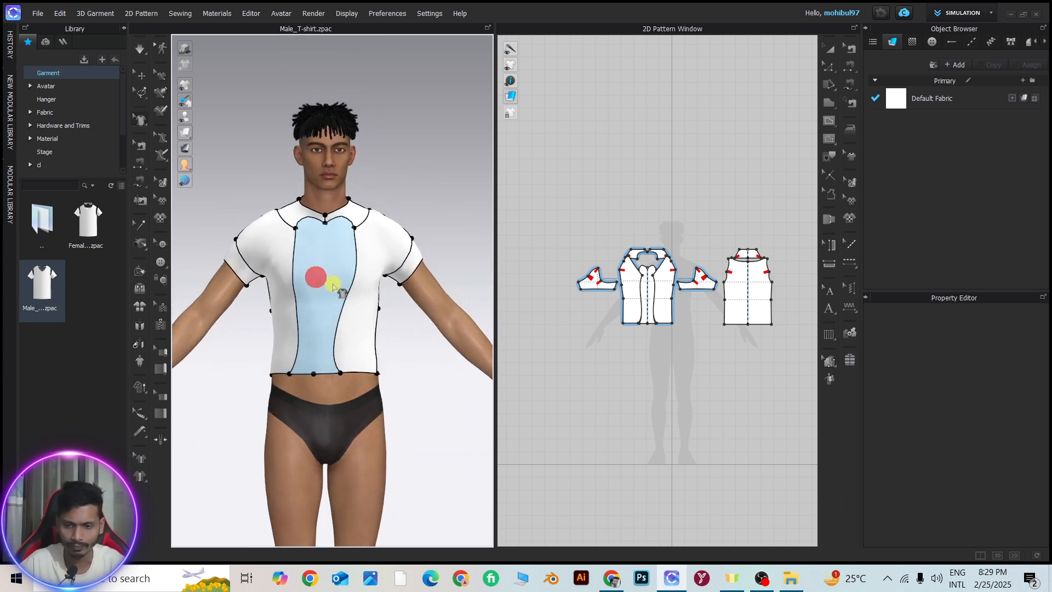
{"action": "middle_click_drag", "start_coordinate": [336, 284], "coordinate": [341, 213]}
{"action": "scroll", "coordinate": [342, 213], "scroll_direction": "down", "scroll_amount": 1}
{"action": "scroll", "coordinate": [345, 218], "scroll_direction": "up", "scroll_amount": 2}
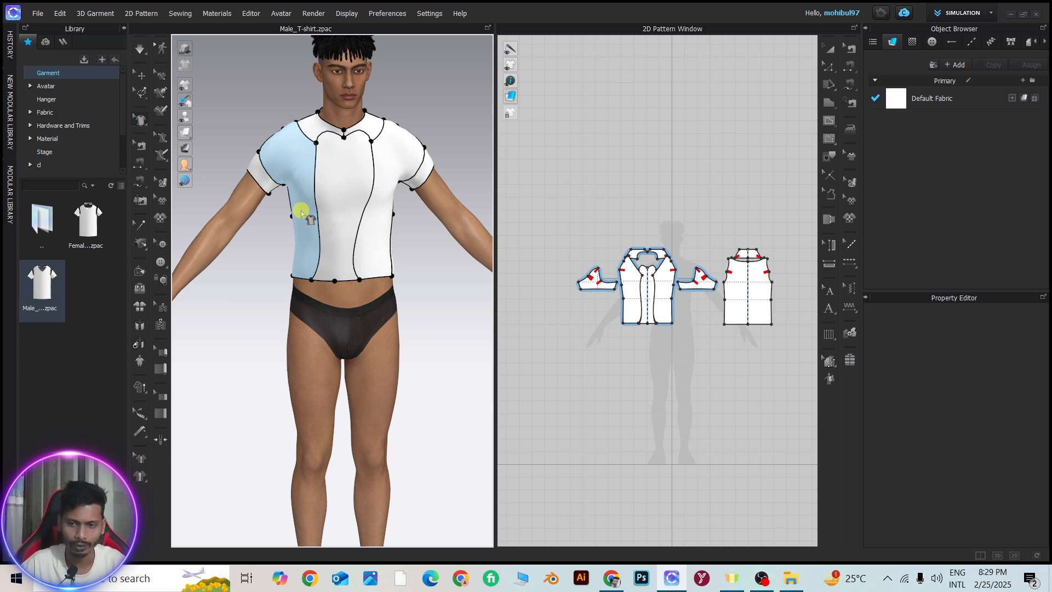
Switch to OBS, enlarge the webcam group to nearly the full preview height and move it toward the canvas centre
{"action": "left_click", "coordinate": [761, 579]}
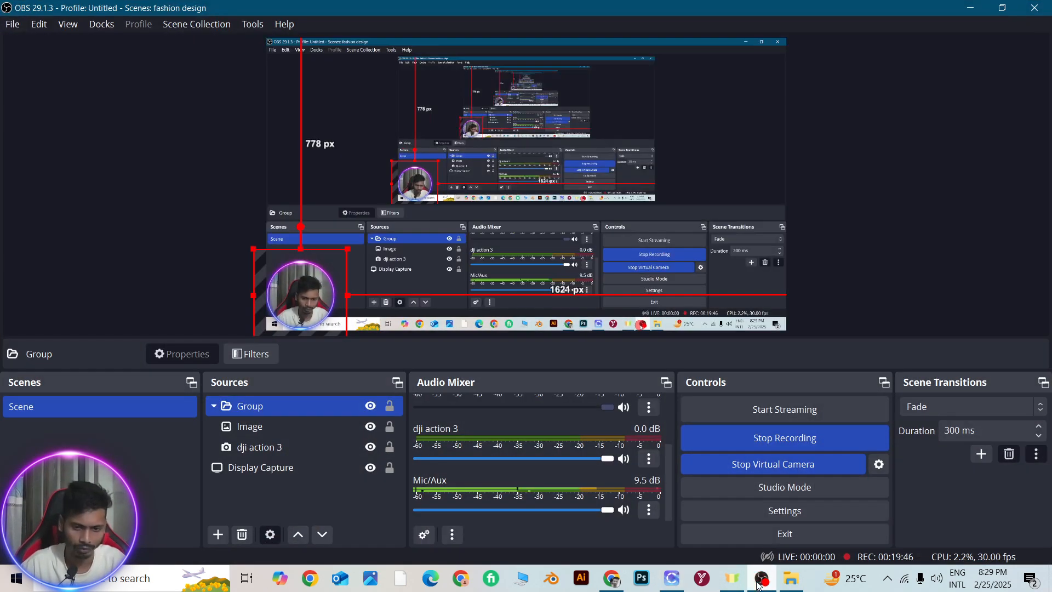
{"action": "left_click", "coordinate": [316, 281]}
{"action": "left_click", "coordinate": [316, 282]}
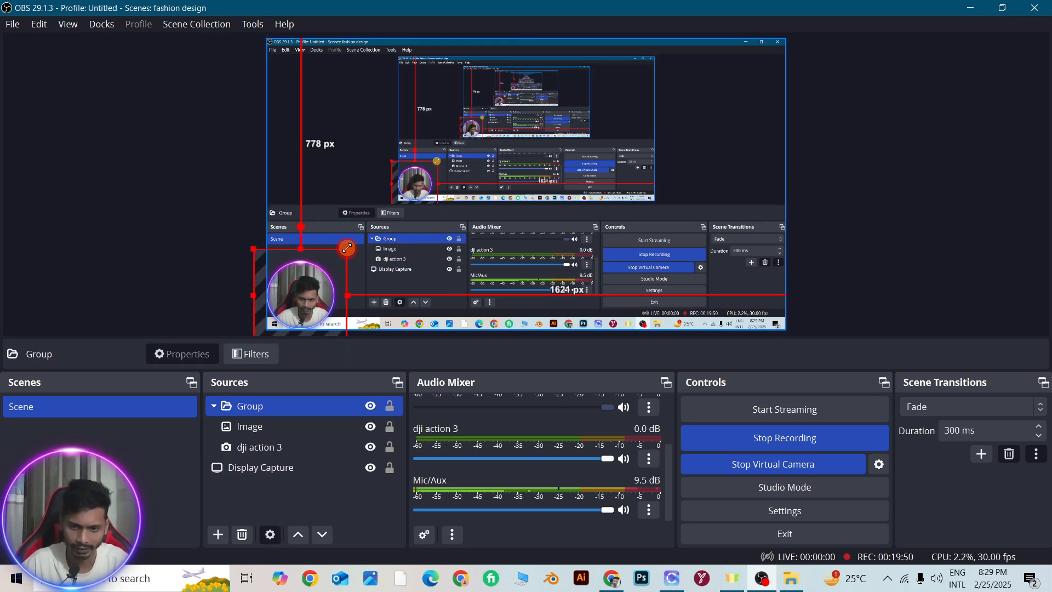
{"action": "left_click_drag", "start_coordinate": [353, 246], "coordinate": [587, 66]}
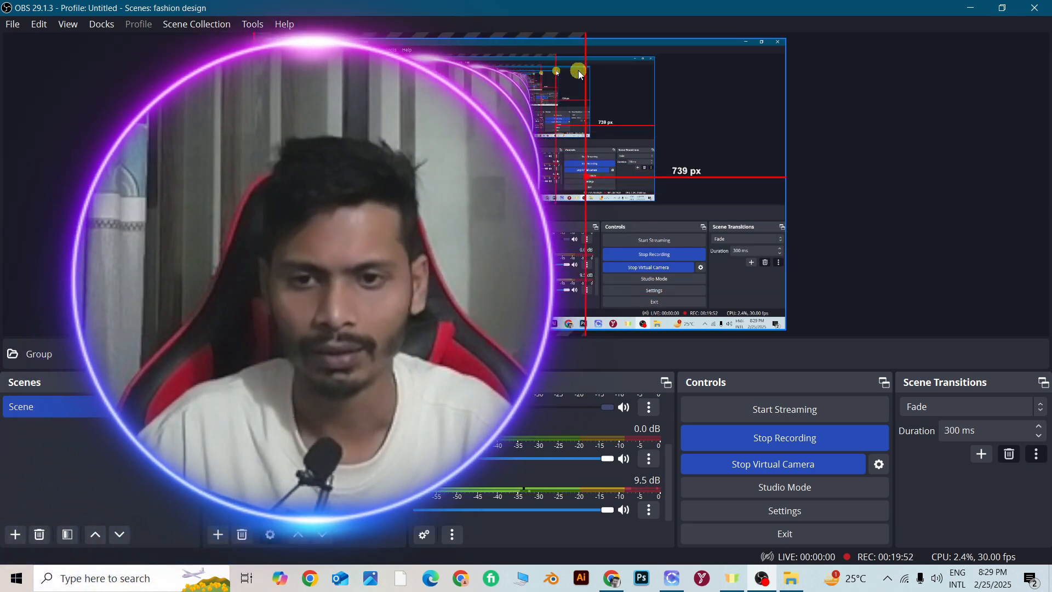
{"action": "left_click_drag", "start_coordinate": [482, 164], "coordinate": [568, 166]}
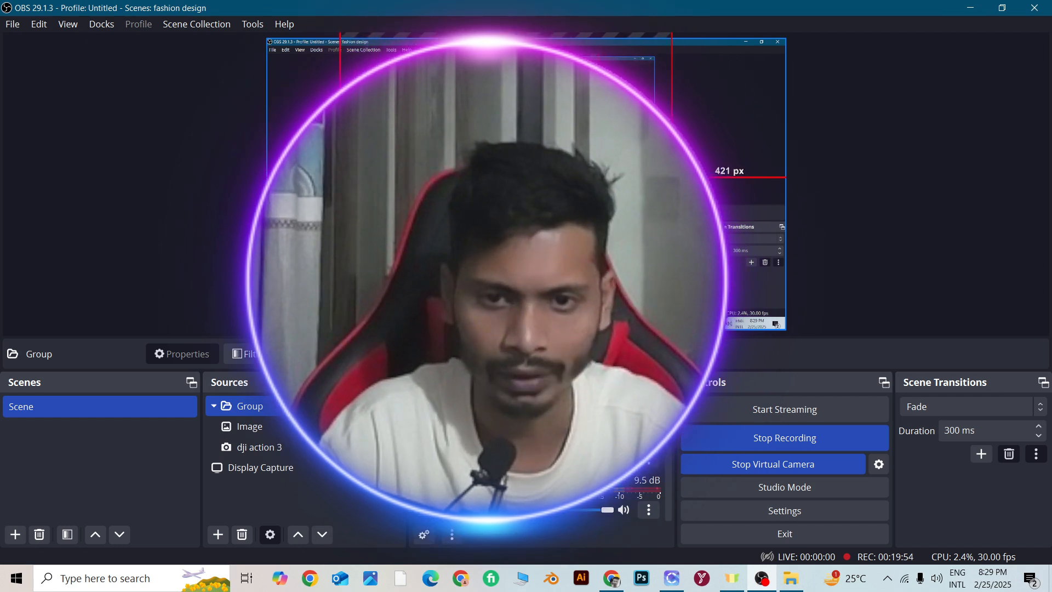